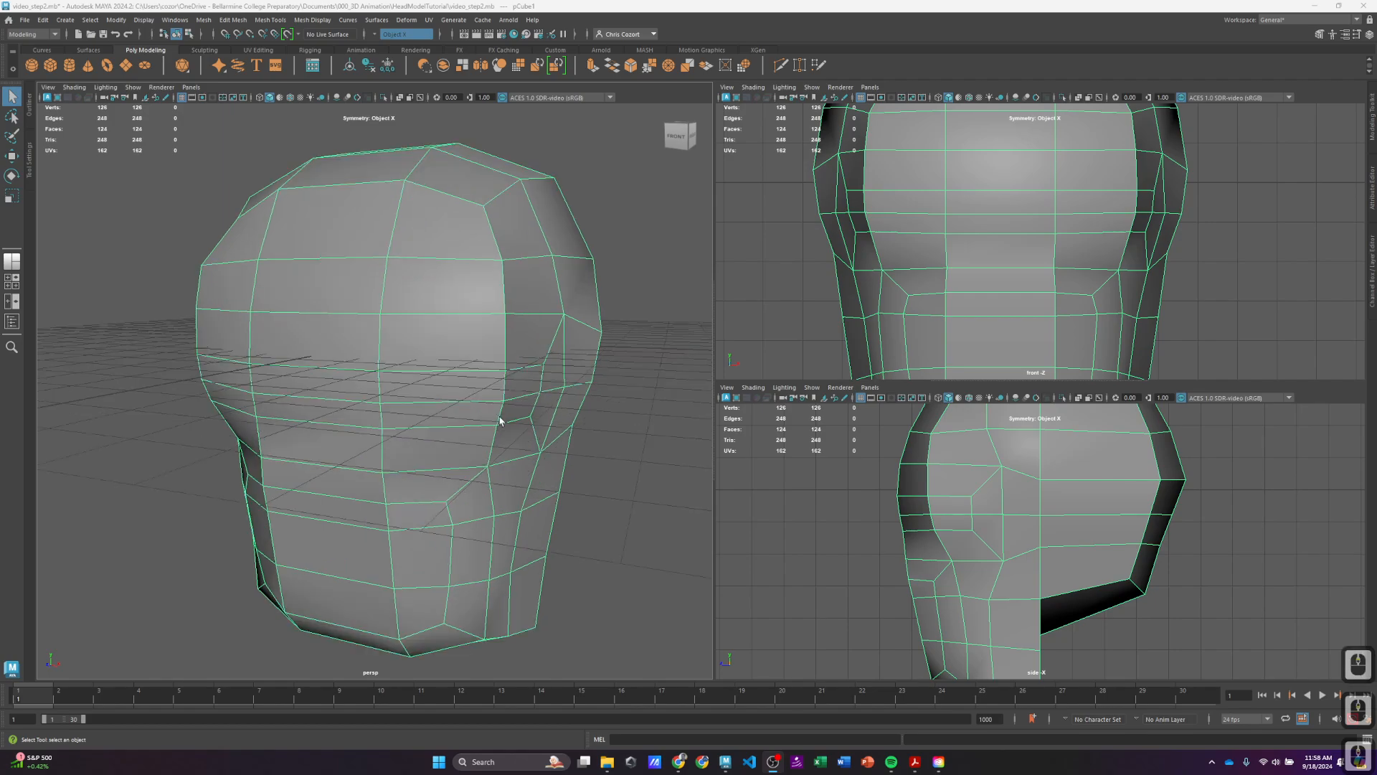
# Step: Switch to face selection and select the loop of faces running around the eye area of the head
pyautogui.rightClick(436, 352)
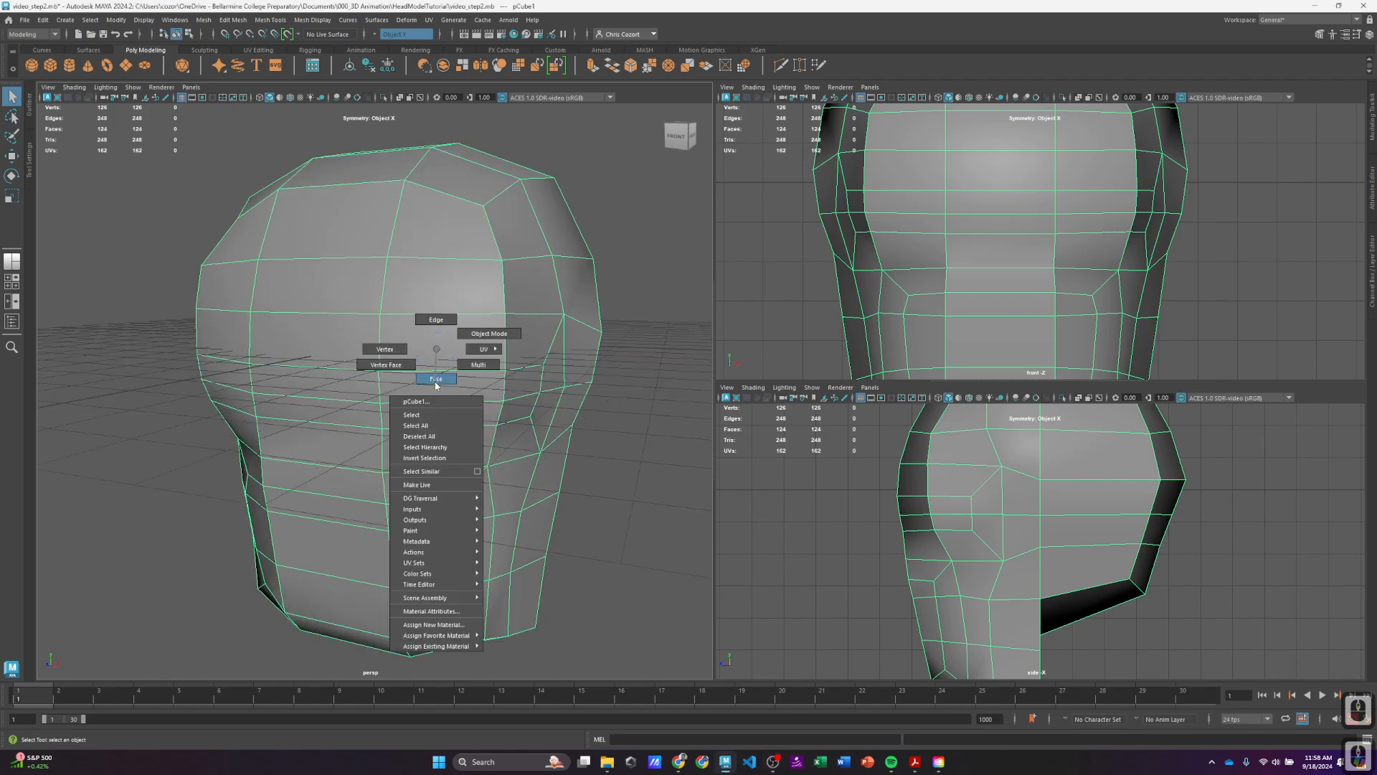
pyautogui.click(435, 381)
pyautogui.click(430, 341)
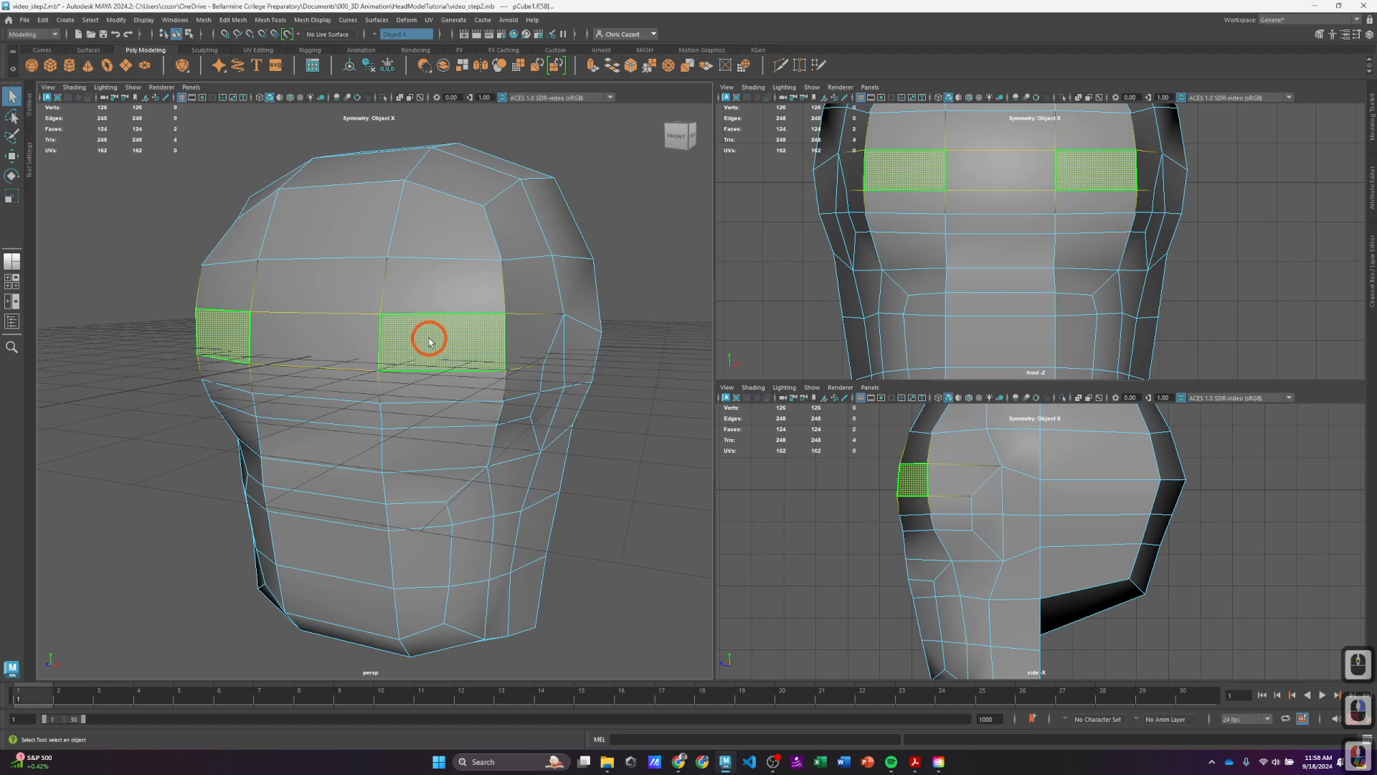
pyautogui.keyDown('shift'); pyautogui.doubleClick(333, 335); pyautogui.keyUp('shift')
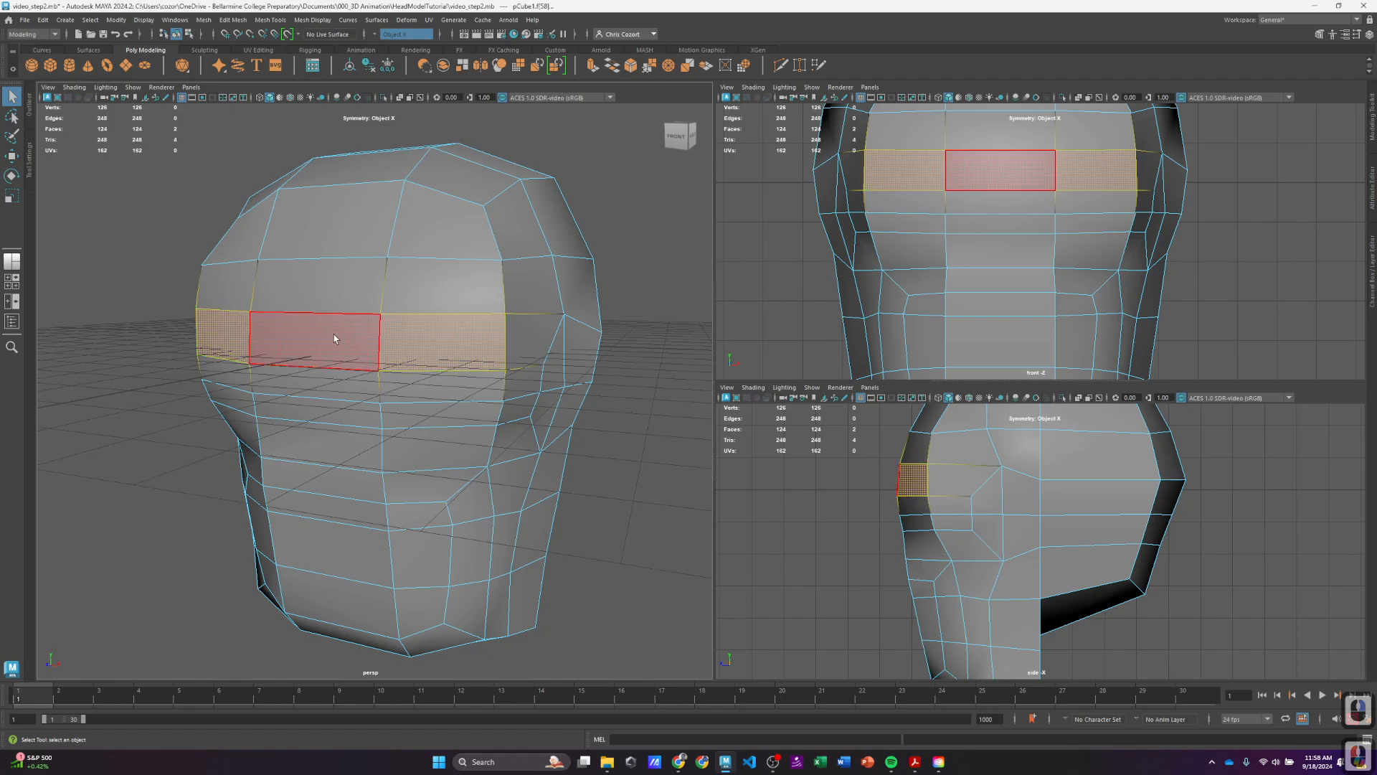
pyautogui.keyDown('shift'); pyautogui.doubleClick(524, 348); pyautogui.keyUp('shift')
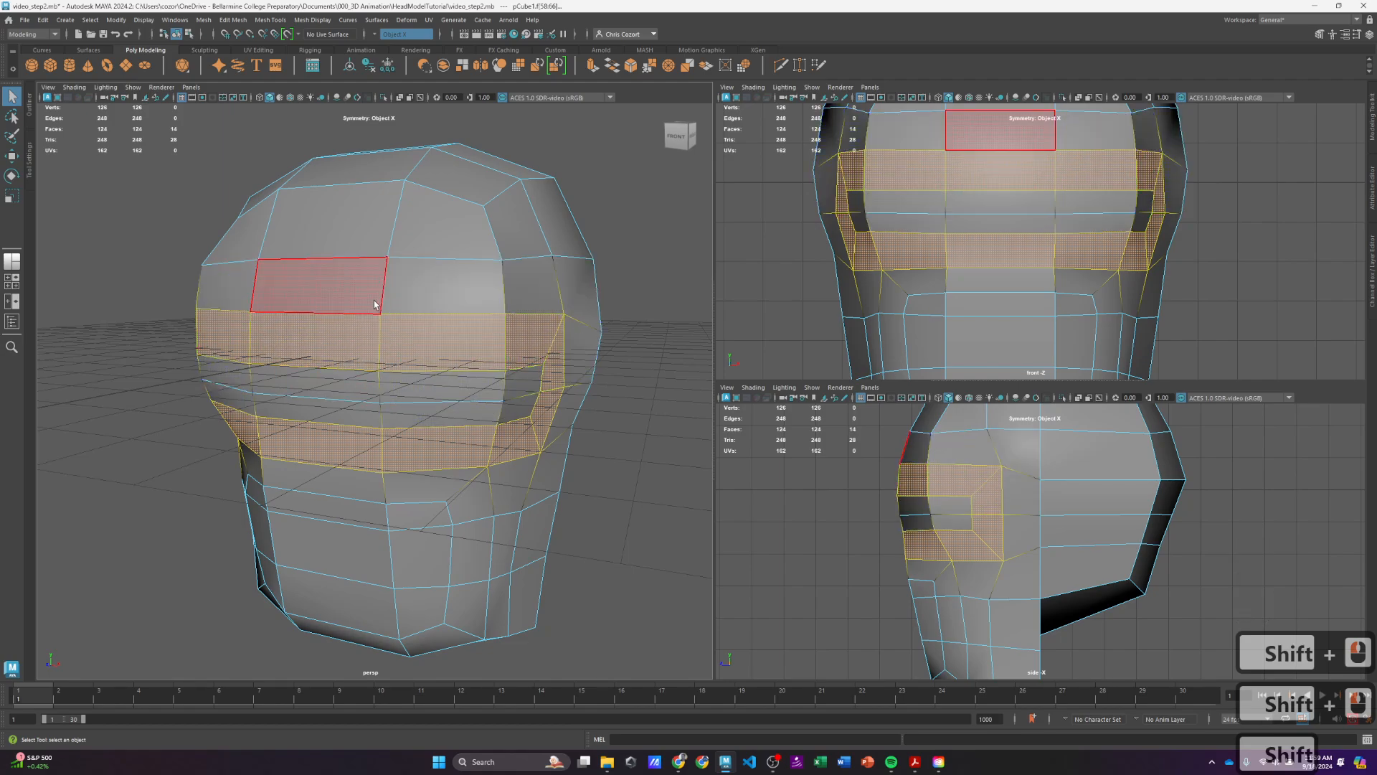
pyautogui.click(458, 351)
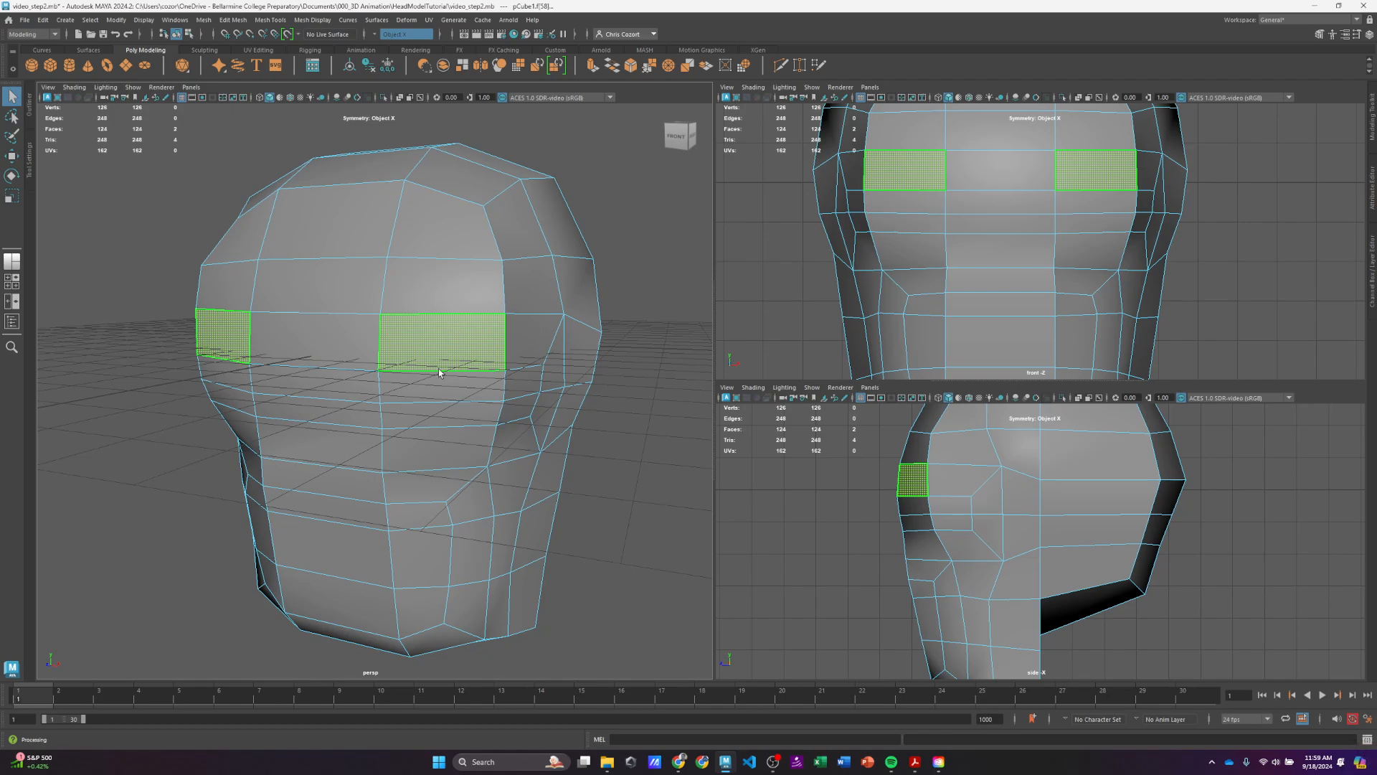
# Step: Select the loop of faces that surrounds the mouth area and runs under the chin
pyautogui.click(433, 483)
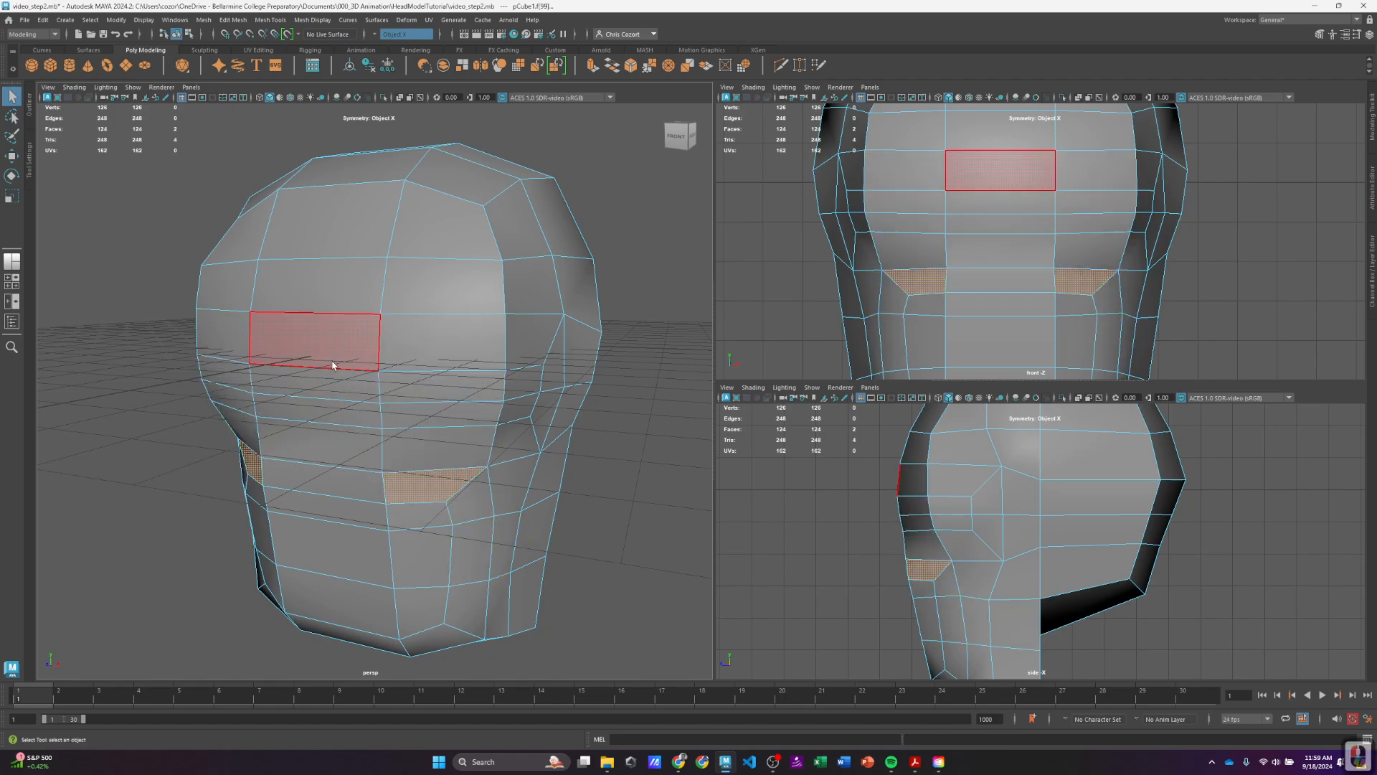
pyautogui.keyDown('shift'); pyautogui.doubleClick(463, 519); pyautogui.keyUp('shift')
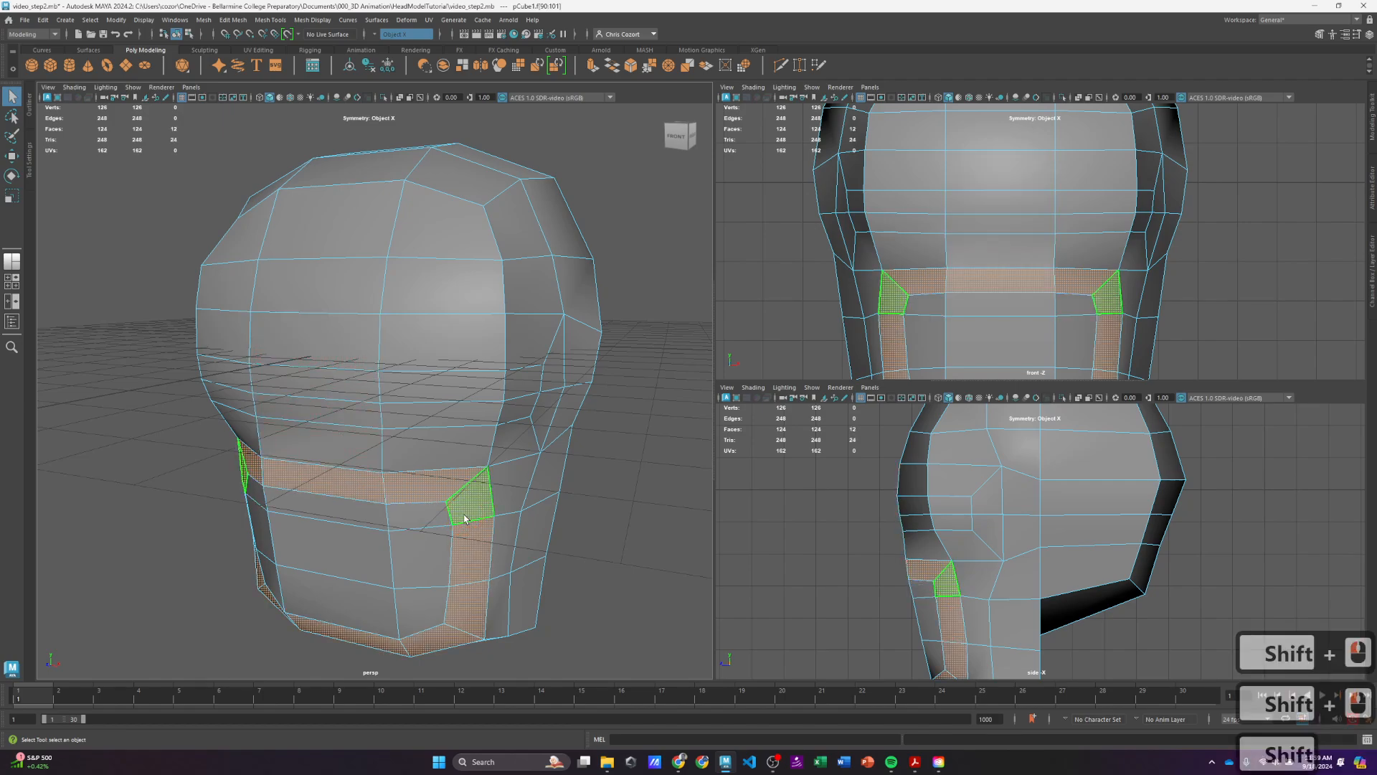
pyautogui.keyDown('alt'); pyautogui.moveTo(442, 452); pyautogui.dragTo(322, 409); pyautogui.keyUp('alt')
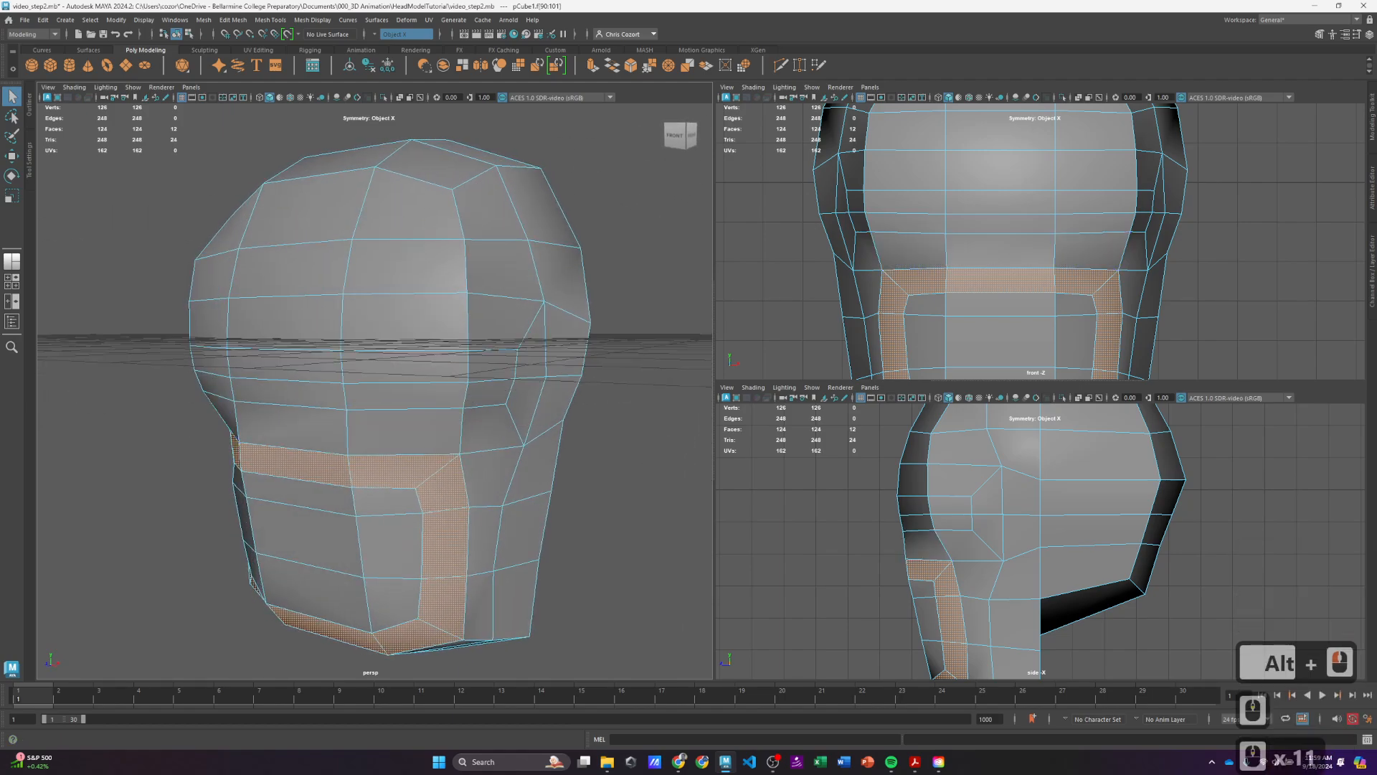
pyautogui.keyDown('alt'); pyautogui.moveTo(113, 507); pyautogui.dragTo(433, 462); pyautogui.keyUp('alt')
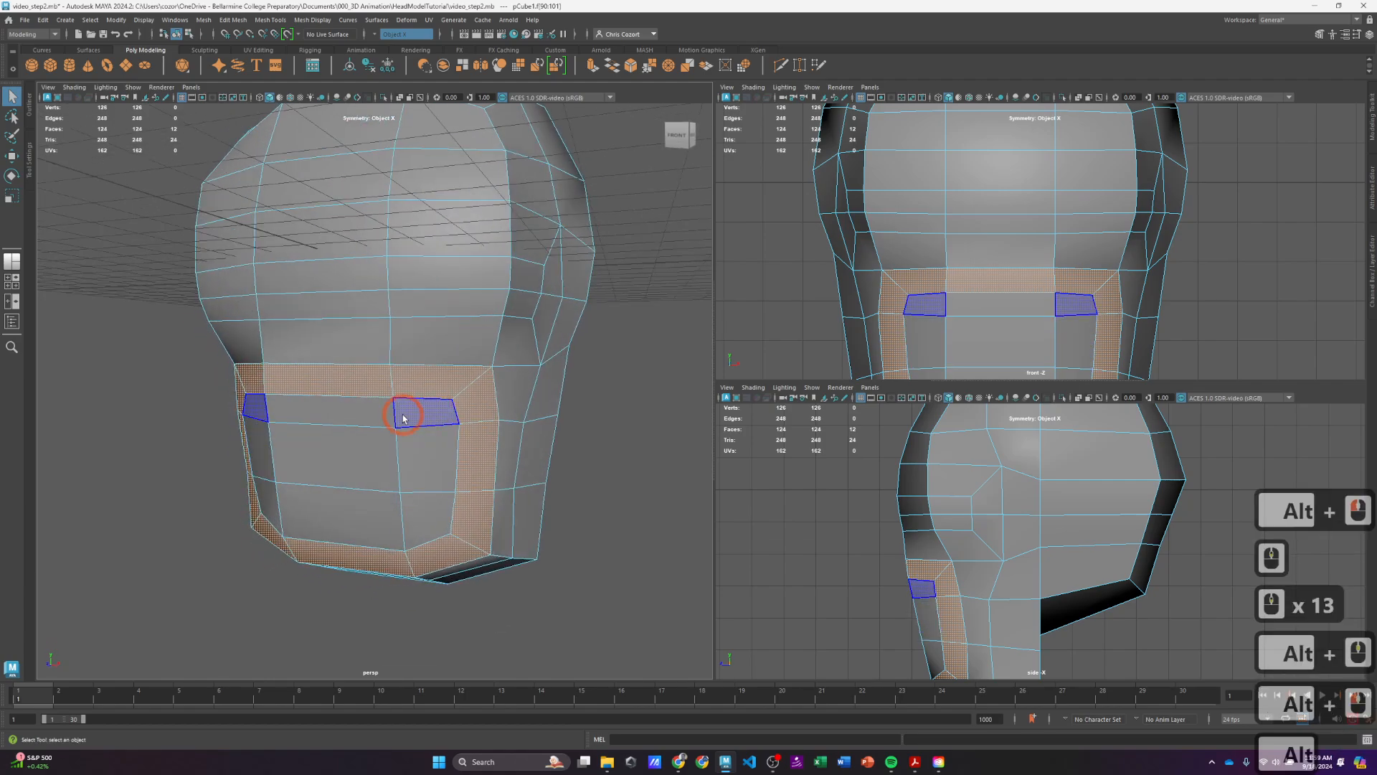
# Step: Clear the face loop selection and try paint-selecting the faces inside the mouth loop
pyautogui.press('Tab')
pyautogui.press('Tab')
pyautogui.press('Tab')
pyautogui.press('Tab')
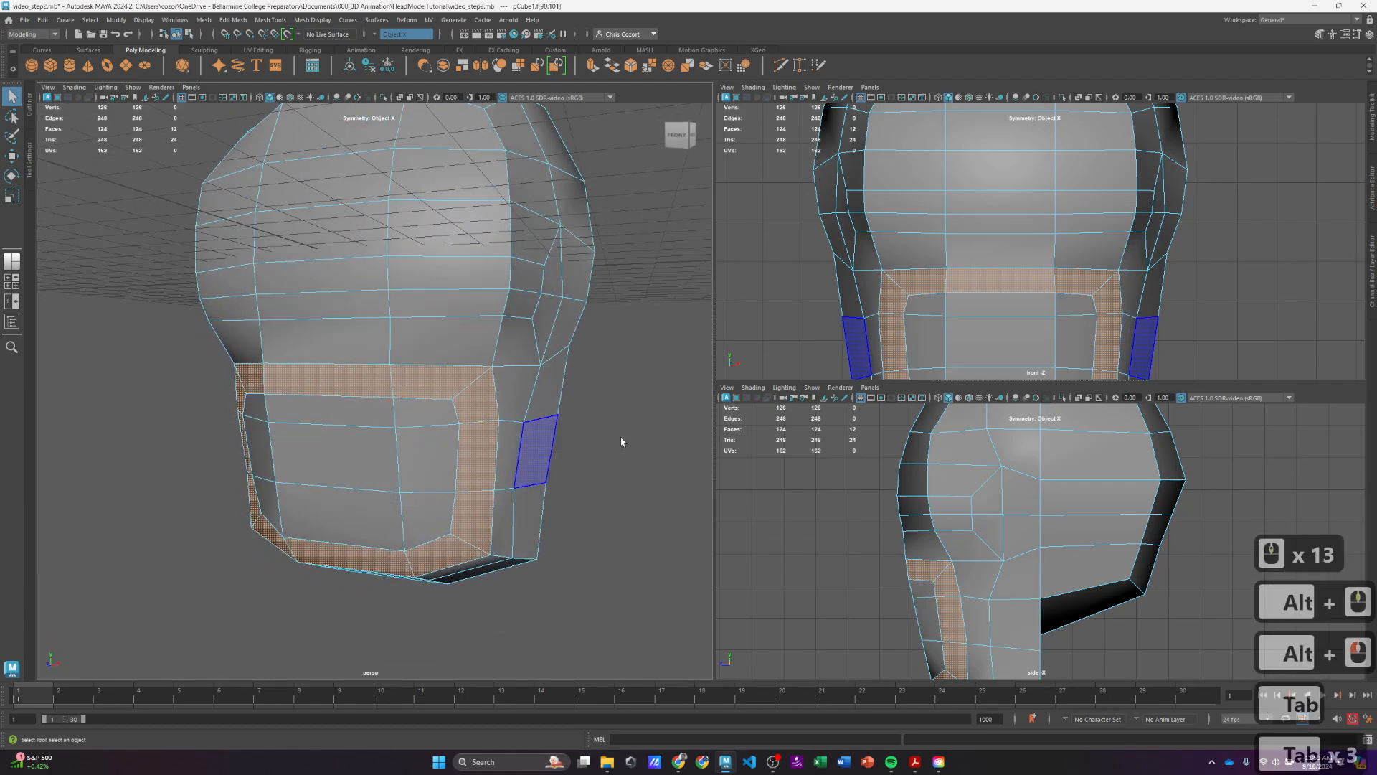
pyautogui.click(623, 440)
pyautogui.moveTo(424, 419); pyautogui.dragTo(413, 410)
pyautogui.press('Tab')
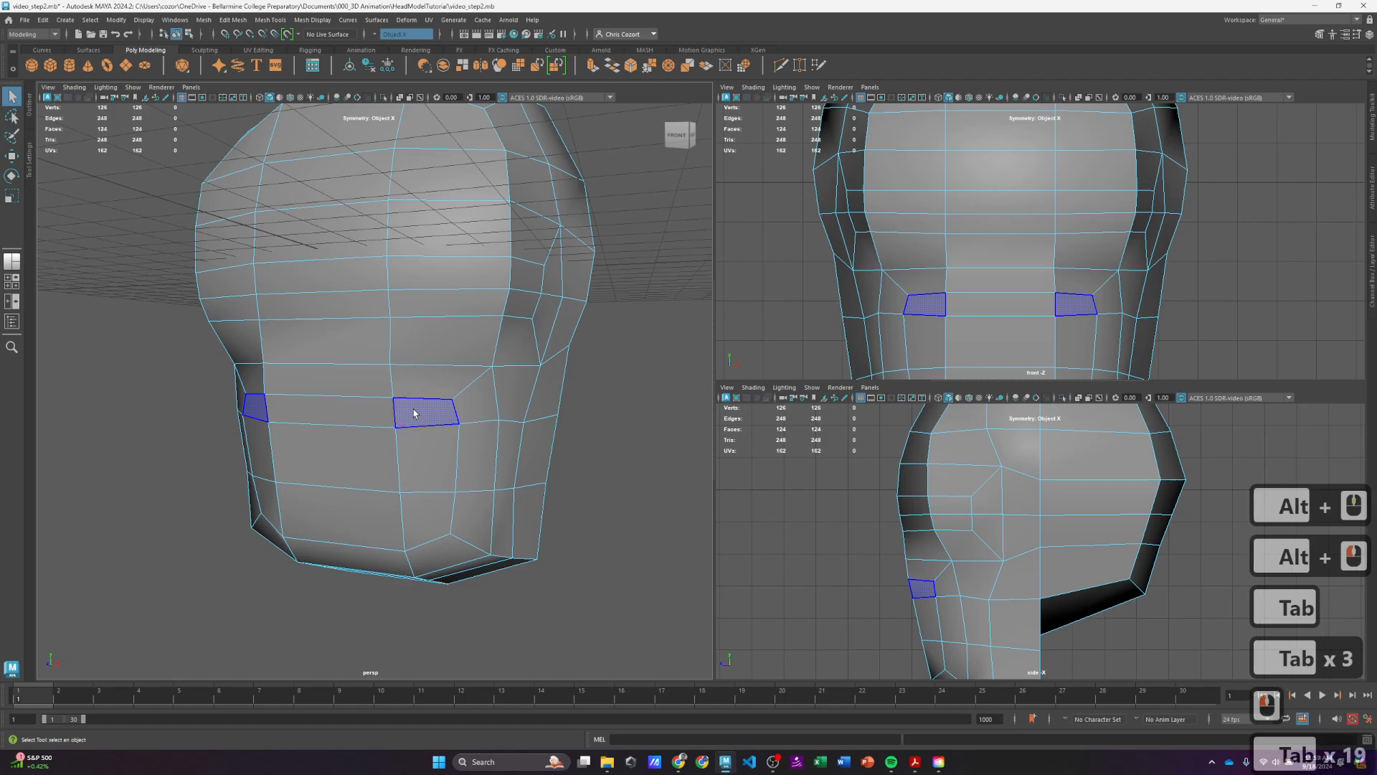
# Step: Paint-select the nine faces inside the mouth loop and bevel them with a fraction of 0.5
pyautogui.click(301, 413)
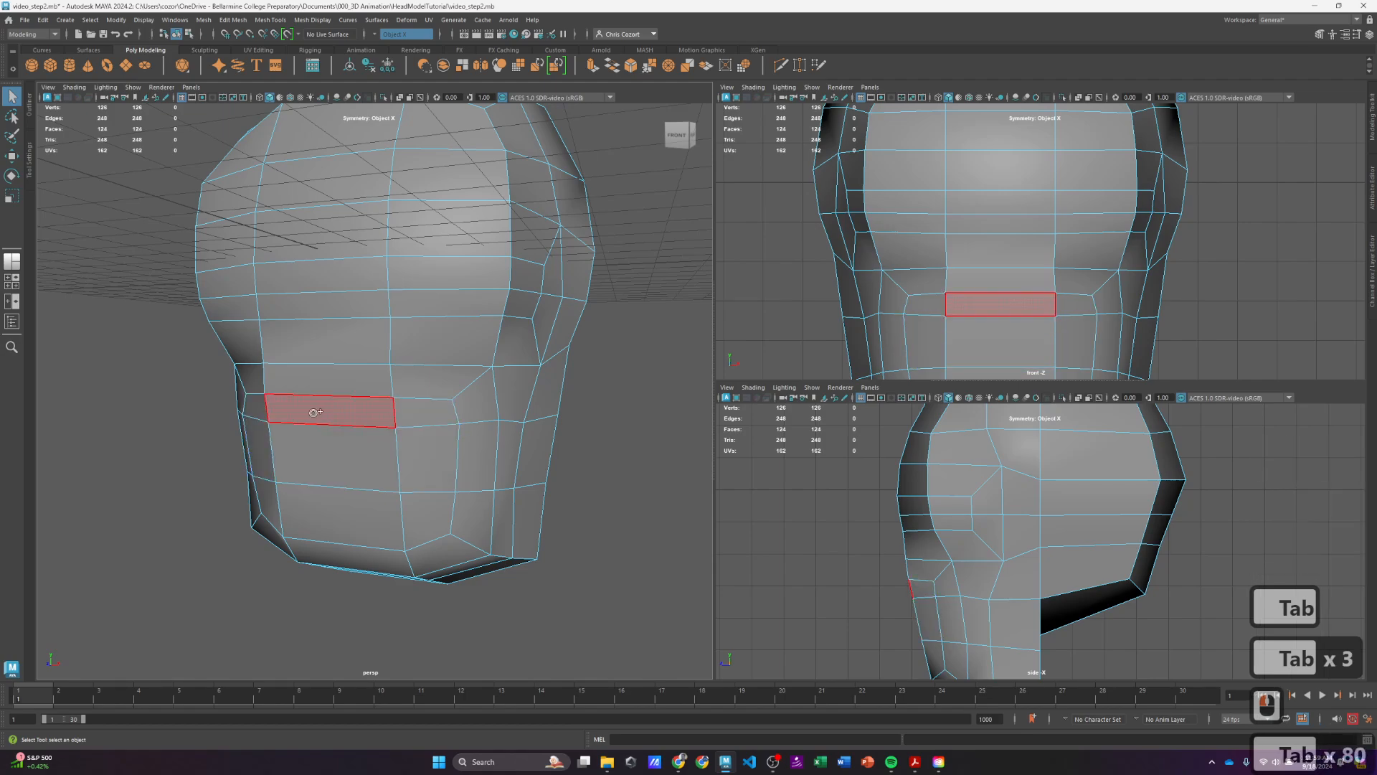
pyautogui.press('Tab')
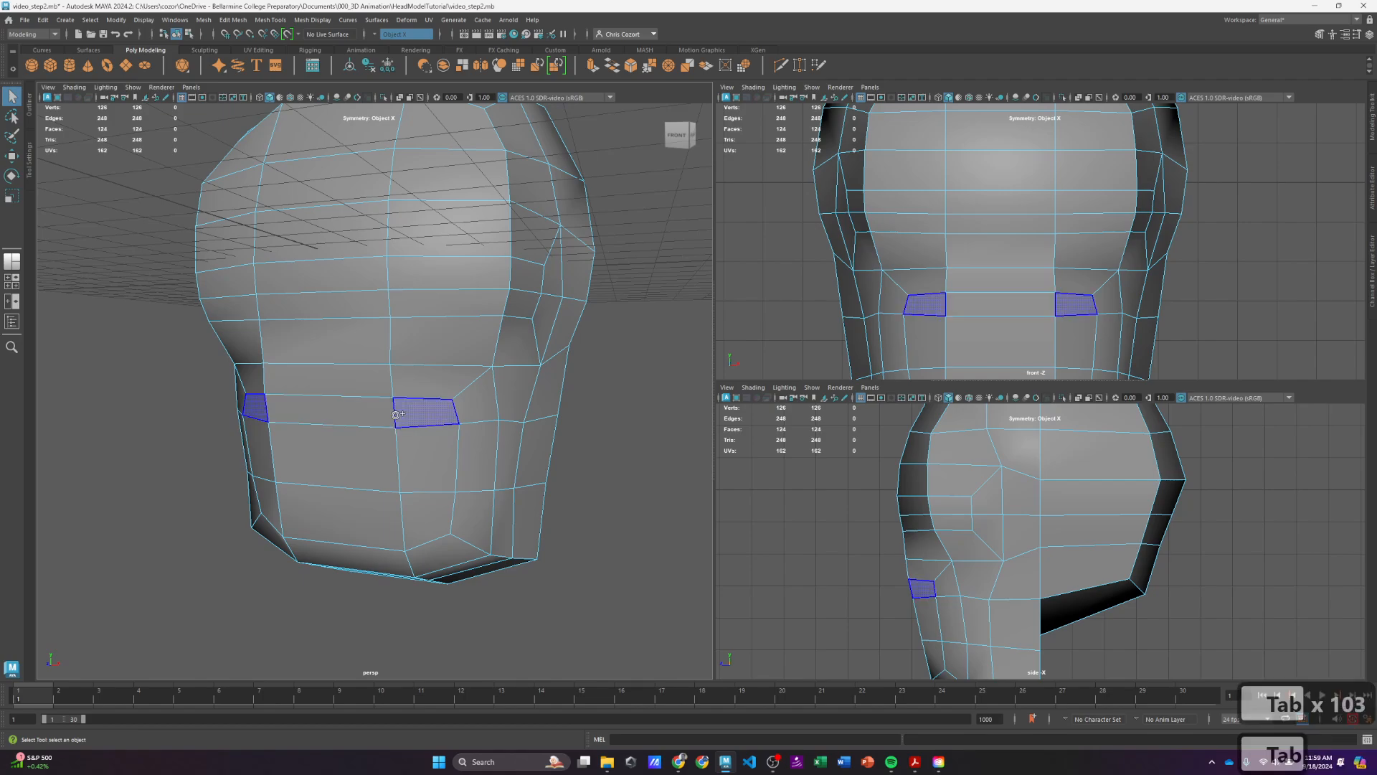
pyautogui.moveTo(415, 413)
pyautogui.mouseDown()
pyautogui.moveTo(413, 518)
pyautogui.moveTo(330, 445)
pyautogui.moveTo(344, 429)
pyautogui.moveTo(441, 486)
pyautogui.mouseUp()
pyautogui.press('Tab')
pyautogui.scroll(-10, 441, 486)
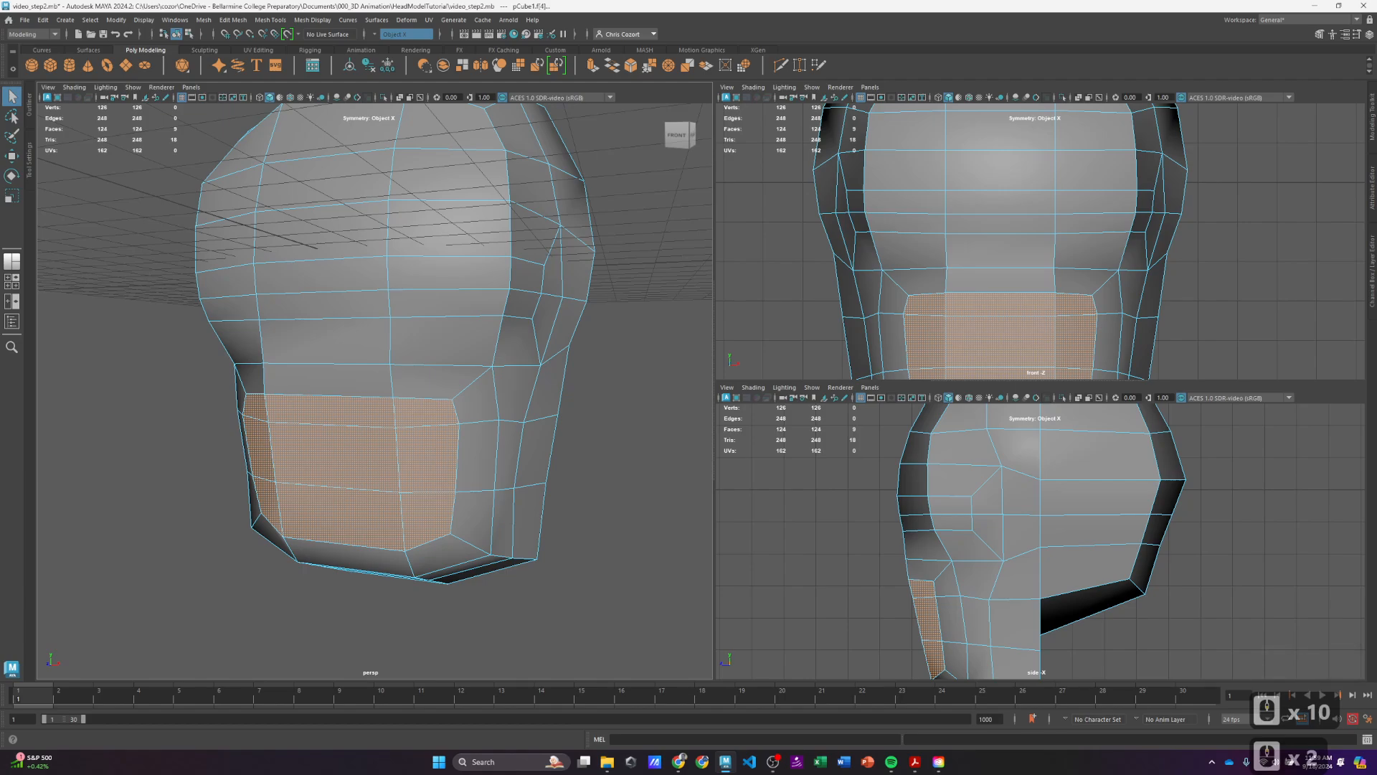
pyautogui.keyDown('shift'); pyautogui.rightClick(346, 464); pyautogui.keyUp('shift')
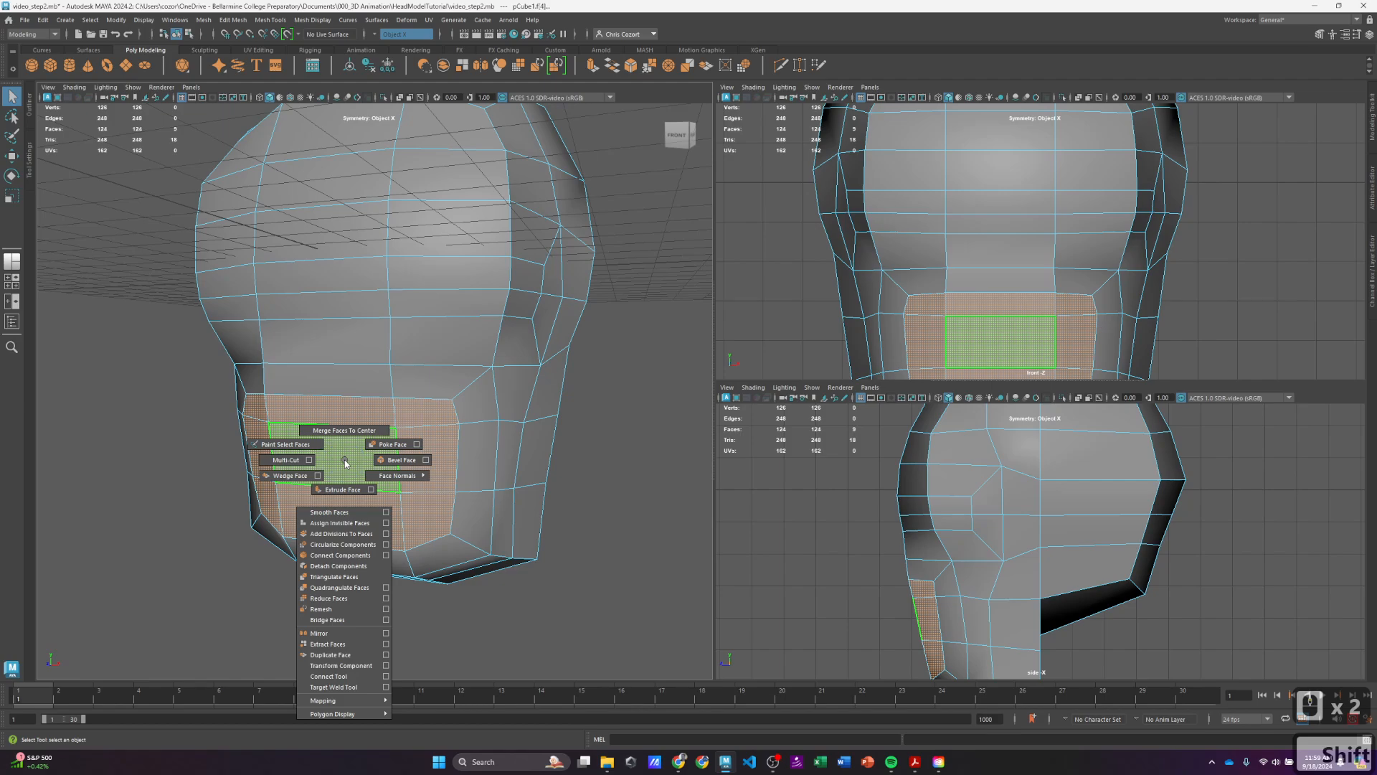
pyautogui.click(397, 462)
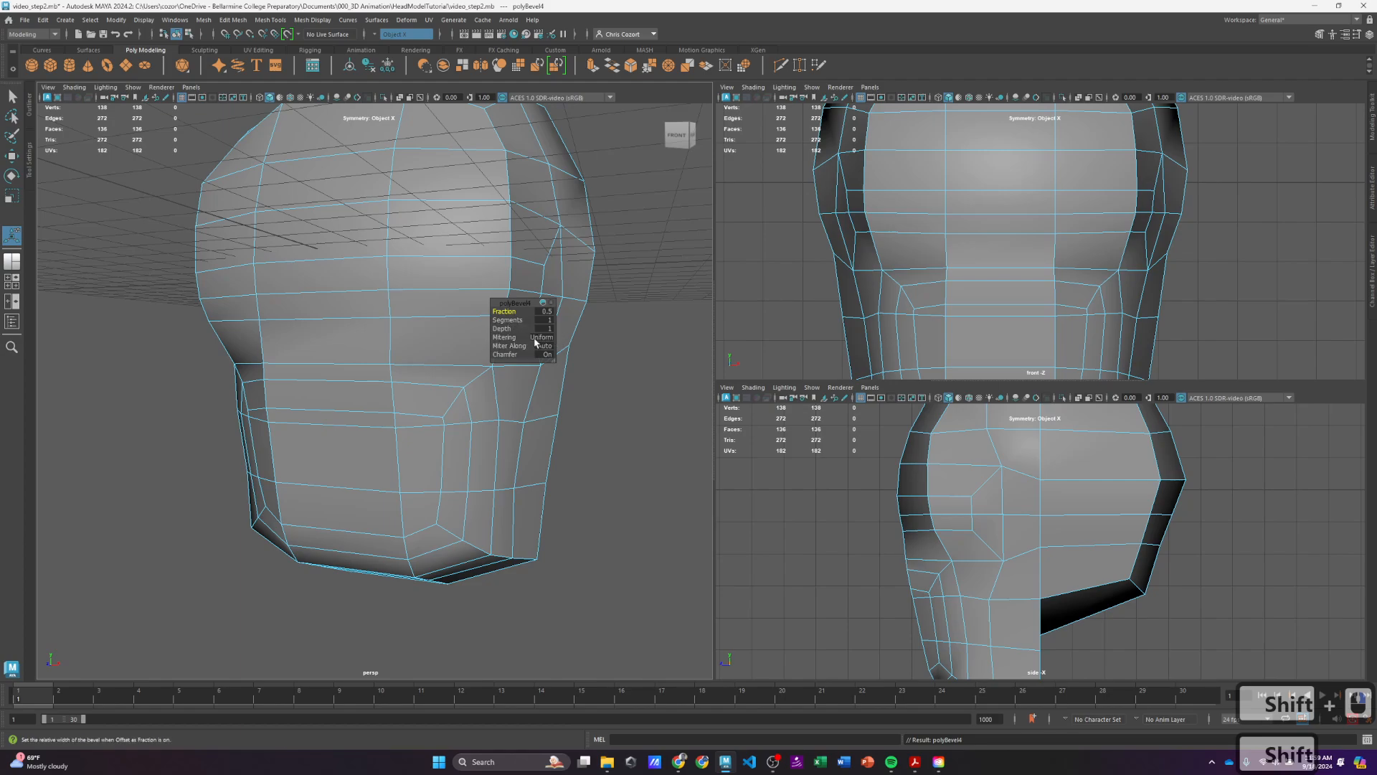
pyautogui.click(545, 344)
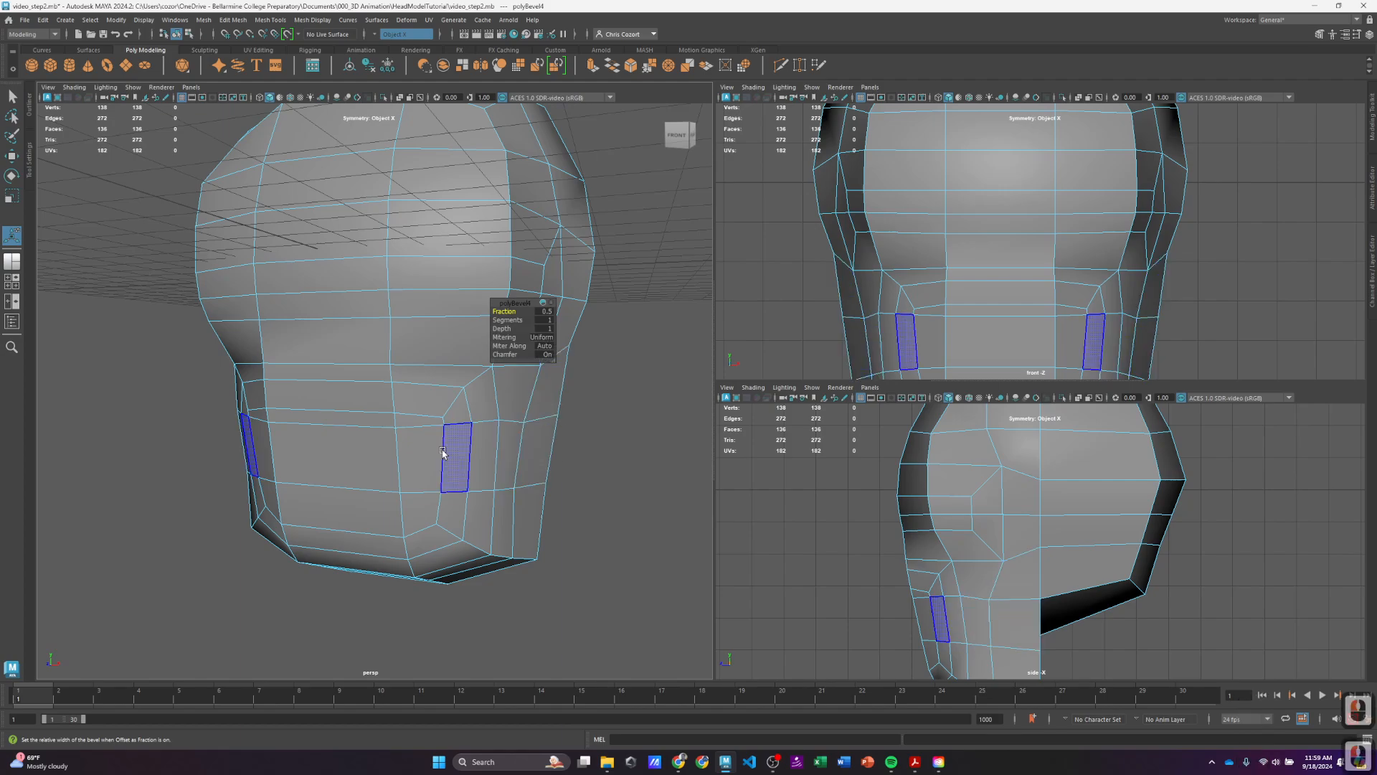
# Step: Select the nine faces inside the new mouth ring and bevel them again with a fraction of 0.5 to add another ring
pyautogui.press('Tab')
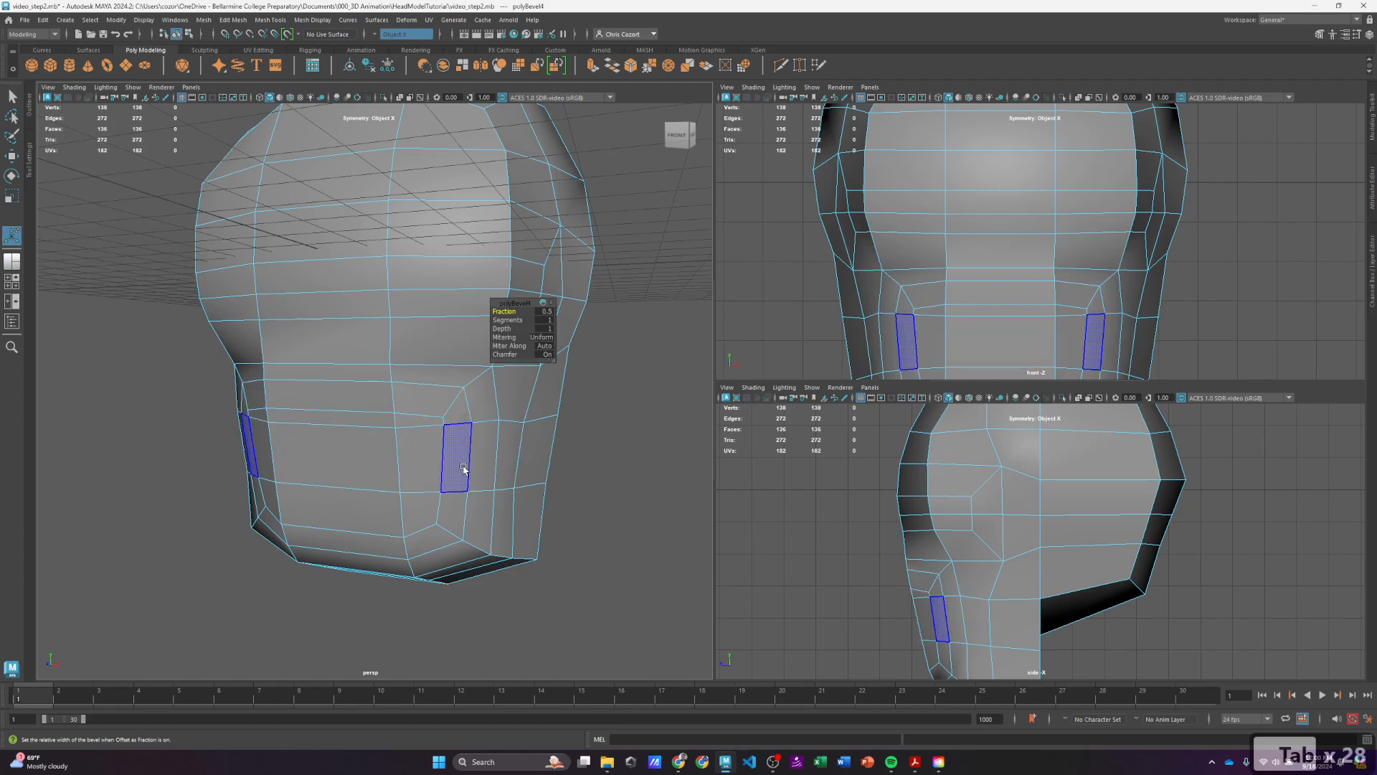
pyautogui.click(551, 476)
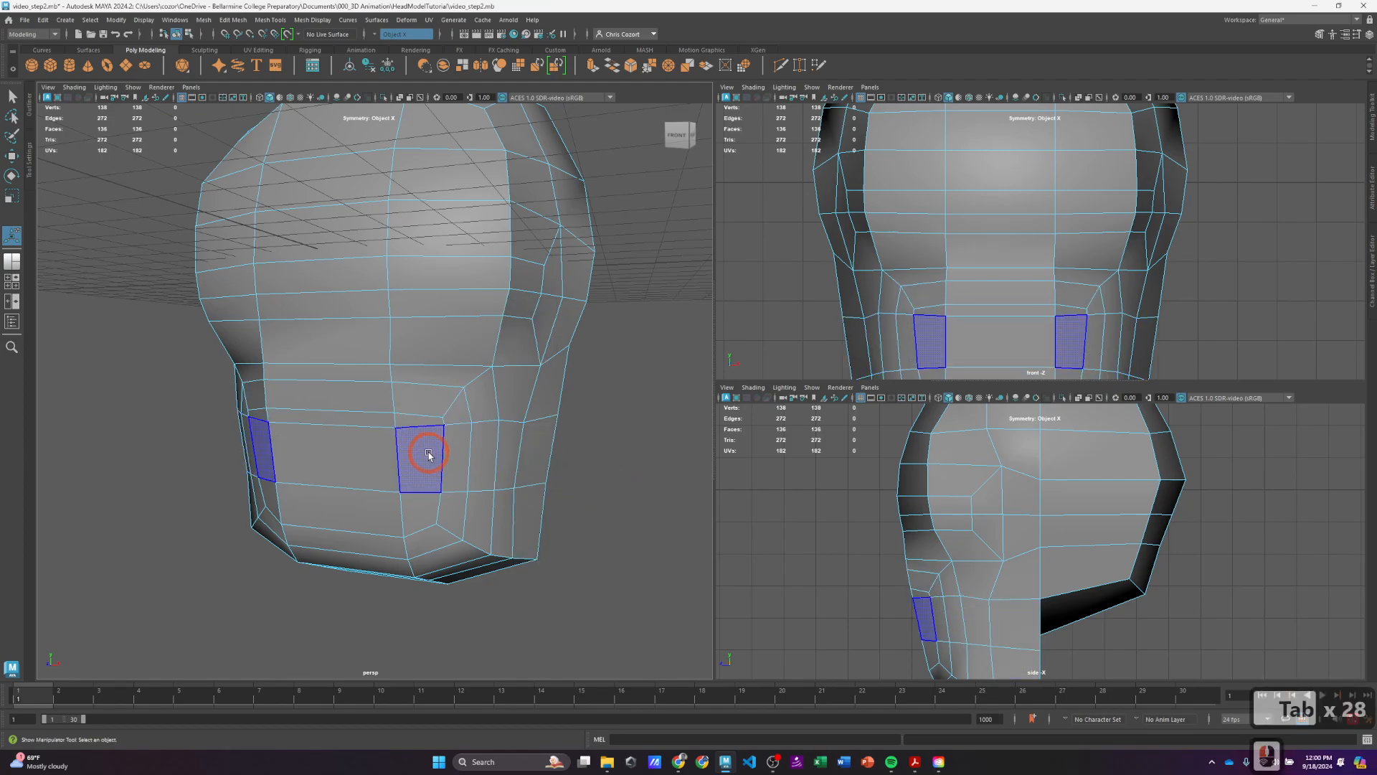
pyautogui.press('Tab')
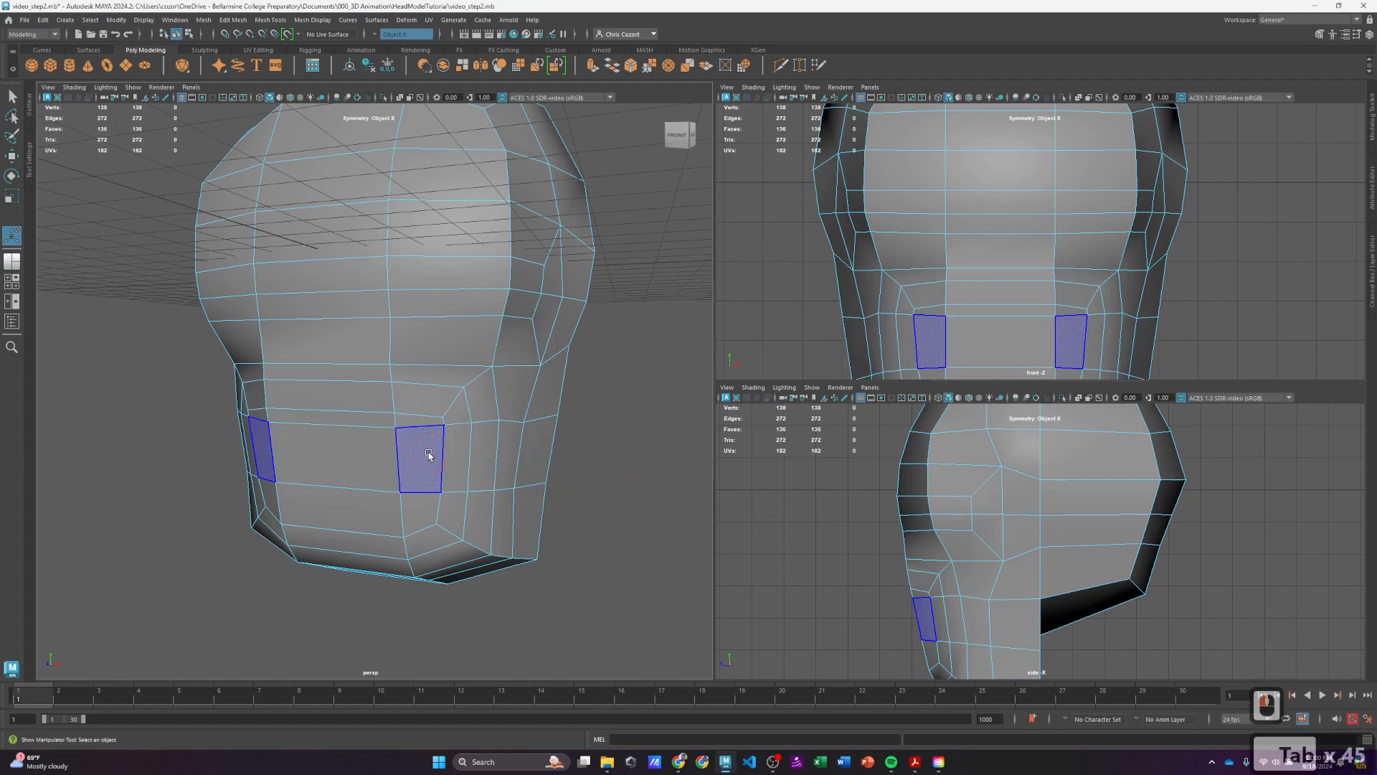
pyautogui.click(412, 421)
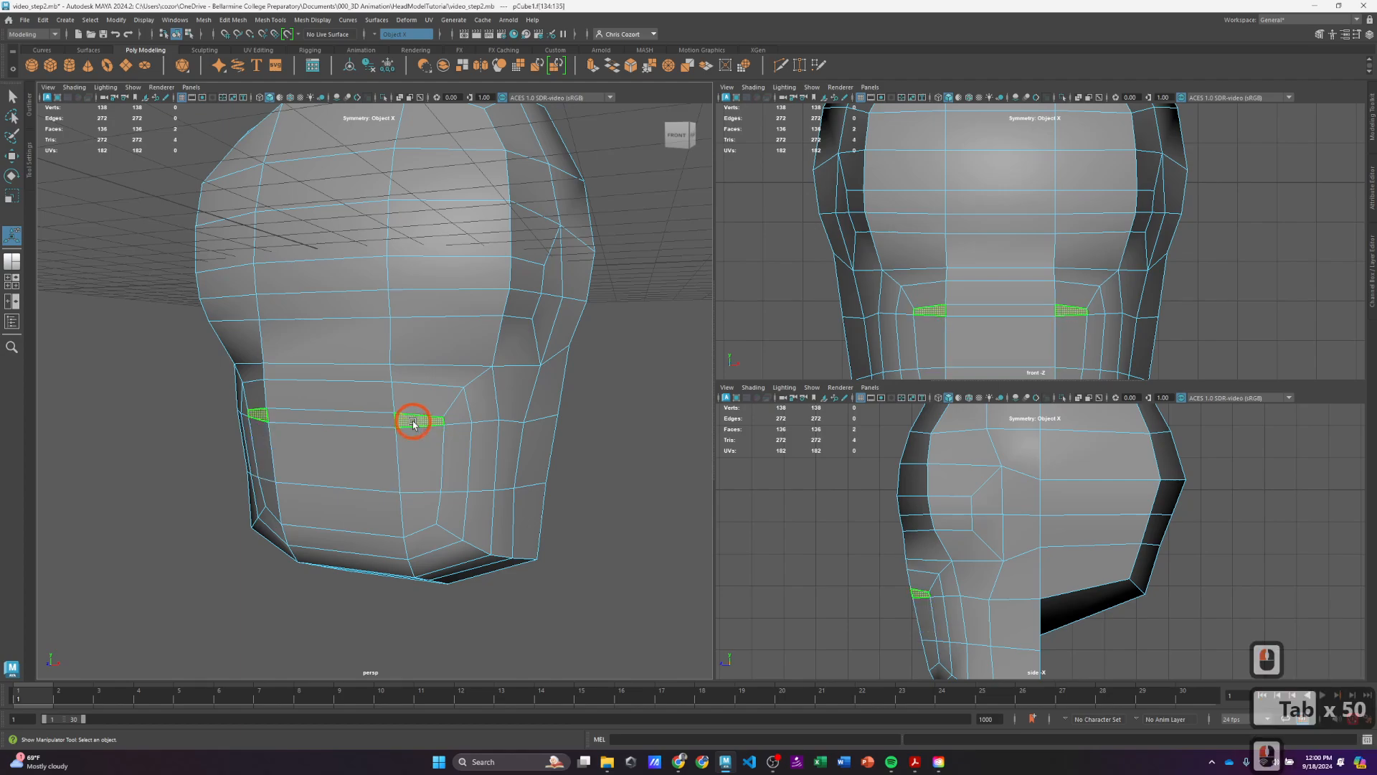
pyautogui.keyDown('shift'); pyautogui.click(325, 420); pyautogui.keyUp('shift')
pyautogui.keyDown('shift'); pyautogui.click(339, 452); pyautogui.keyUp('shift')
pyautogui.keyDown('shift'); pyautogui.click(413, 459); pyautogui.keyUp('shift')
pyautogui.keyDown('shift'); pyautogui.click(412, 506); pyautogui.keyUp('shift')
pyautogui.keyDown('shift'); pyautogui.click(330, 507); pyautogui.keyUp('shift')
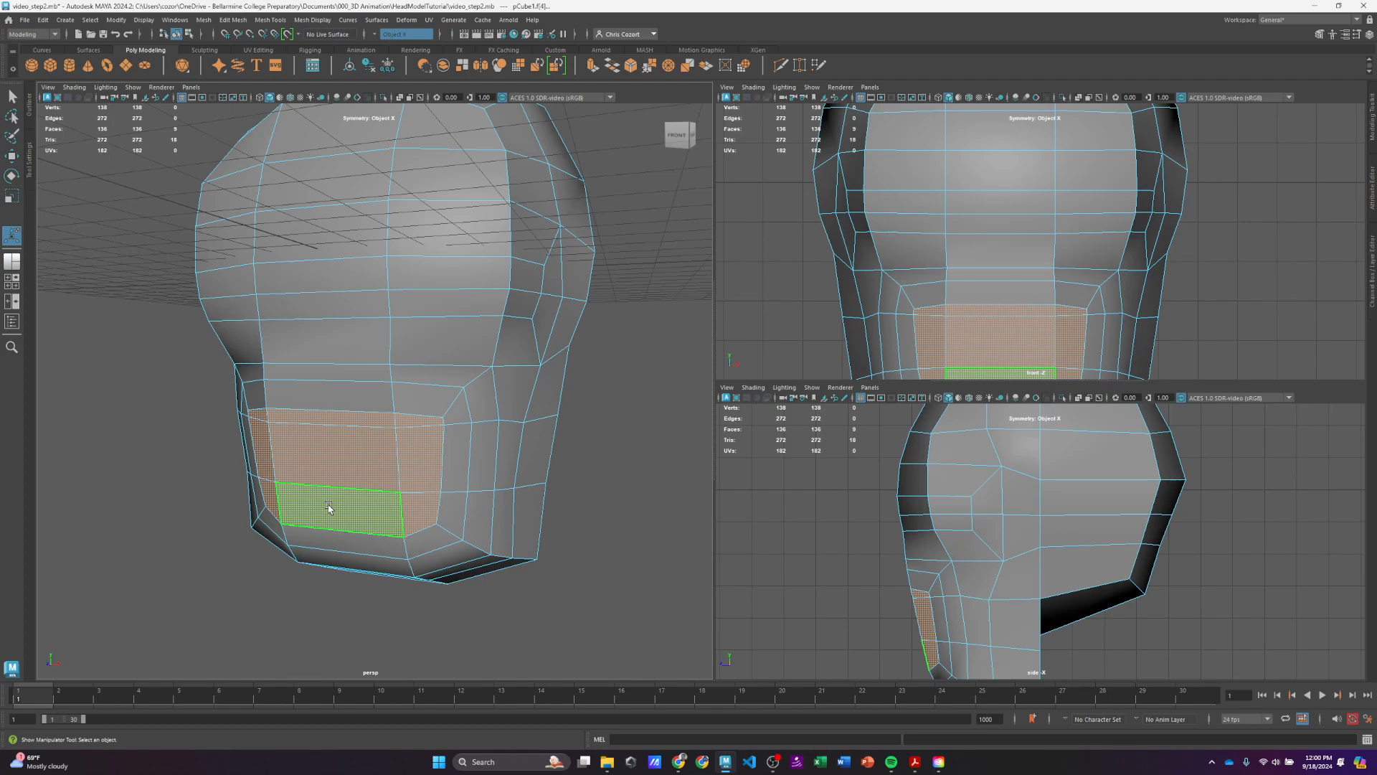
pyautogui.hotkey('ctrl', 'b')
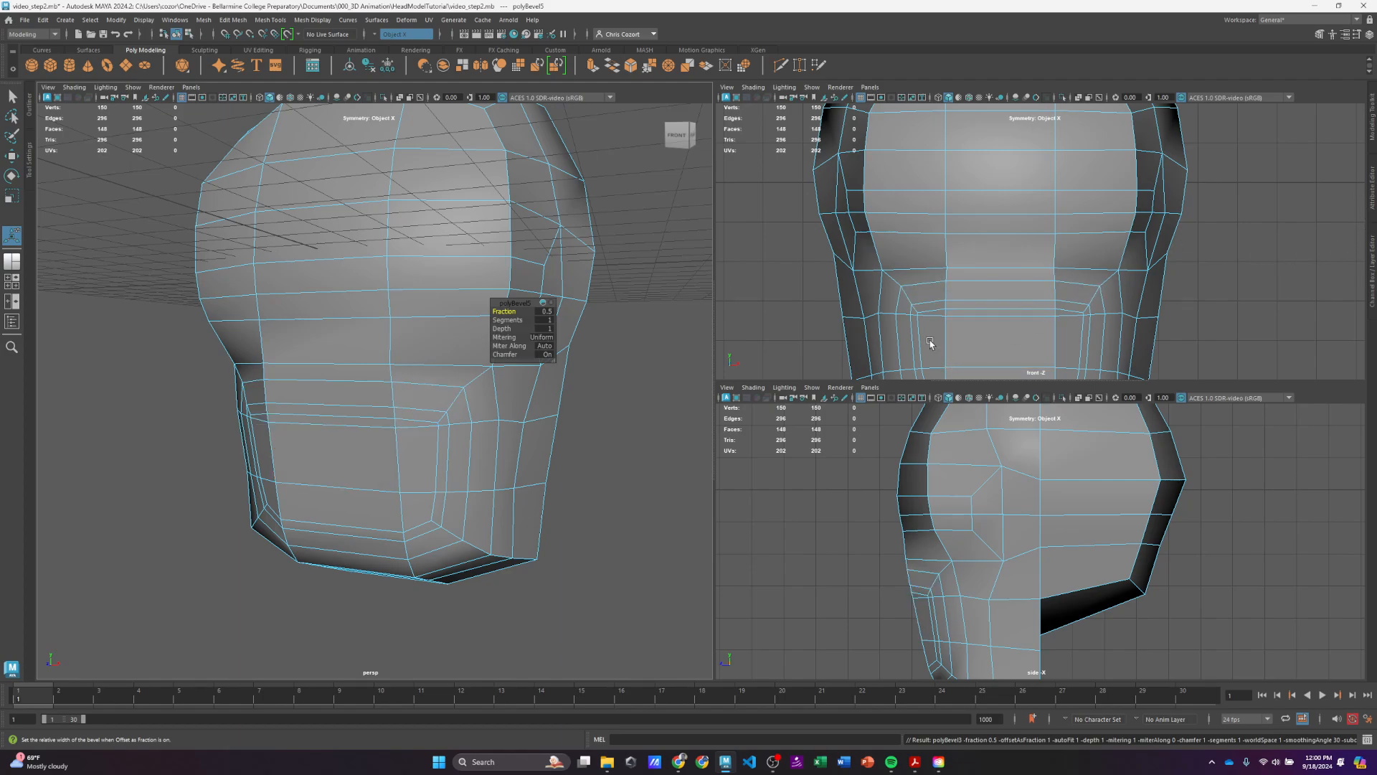
# Step: Select the central horizontal edge of the ring above the mouth in the front view and move it up slightly
pyautogui.scroll(-3, 1030, 280)
pyautogui.keyDown('alt'); pyautogui.moveTo(1088, 293); pyautogui.dragTo(1063, 218, button='middle'); pyautogui.keyUp('alt')
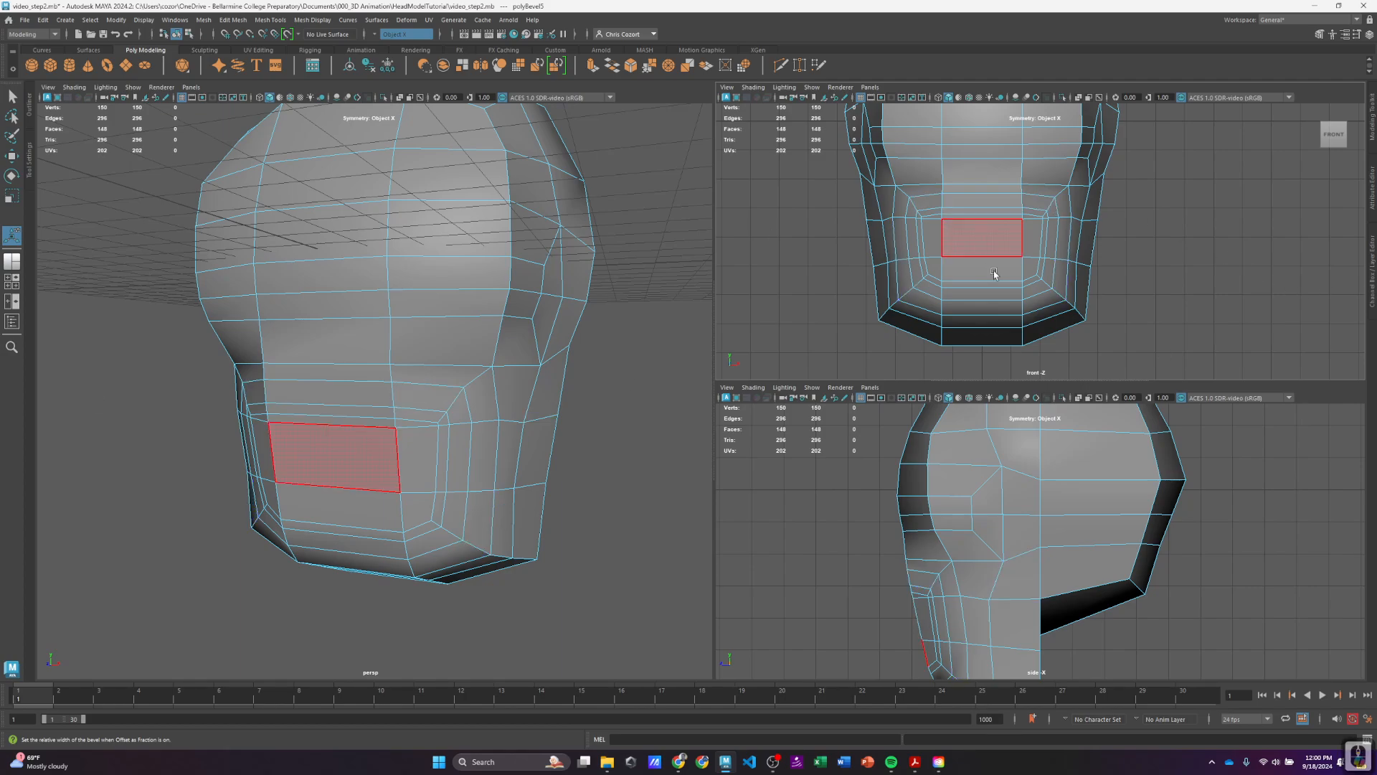
pyautogui.scroll(6, 1019, 271)
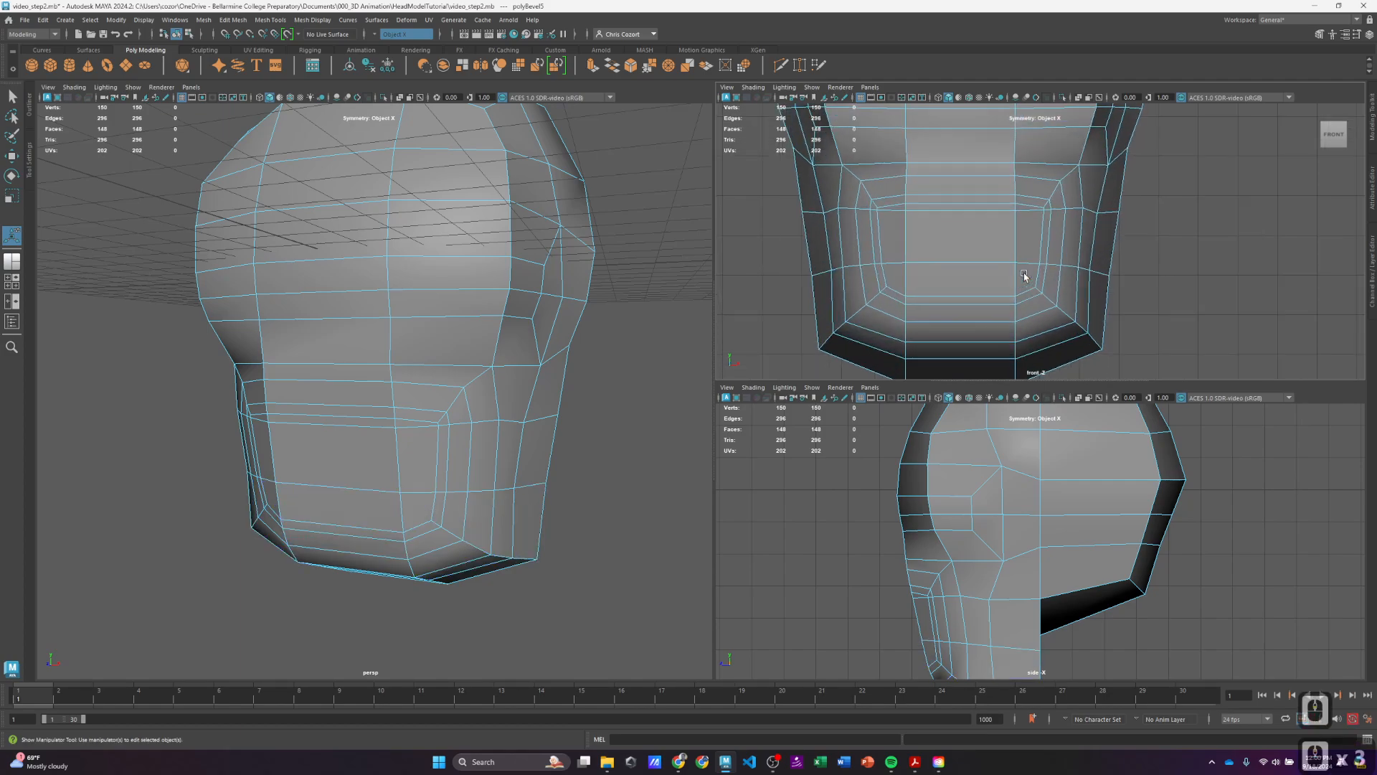
pyautogui.keyDown('alt'); pyautogui.moveTo(996, 238); pyautogui.dragTo(1065, 214, button='middle'); pyautogui.keyUp('alt')
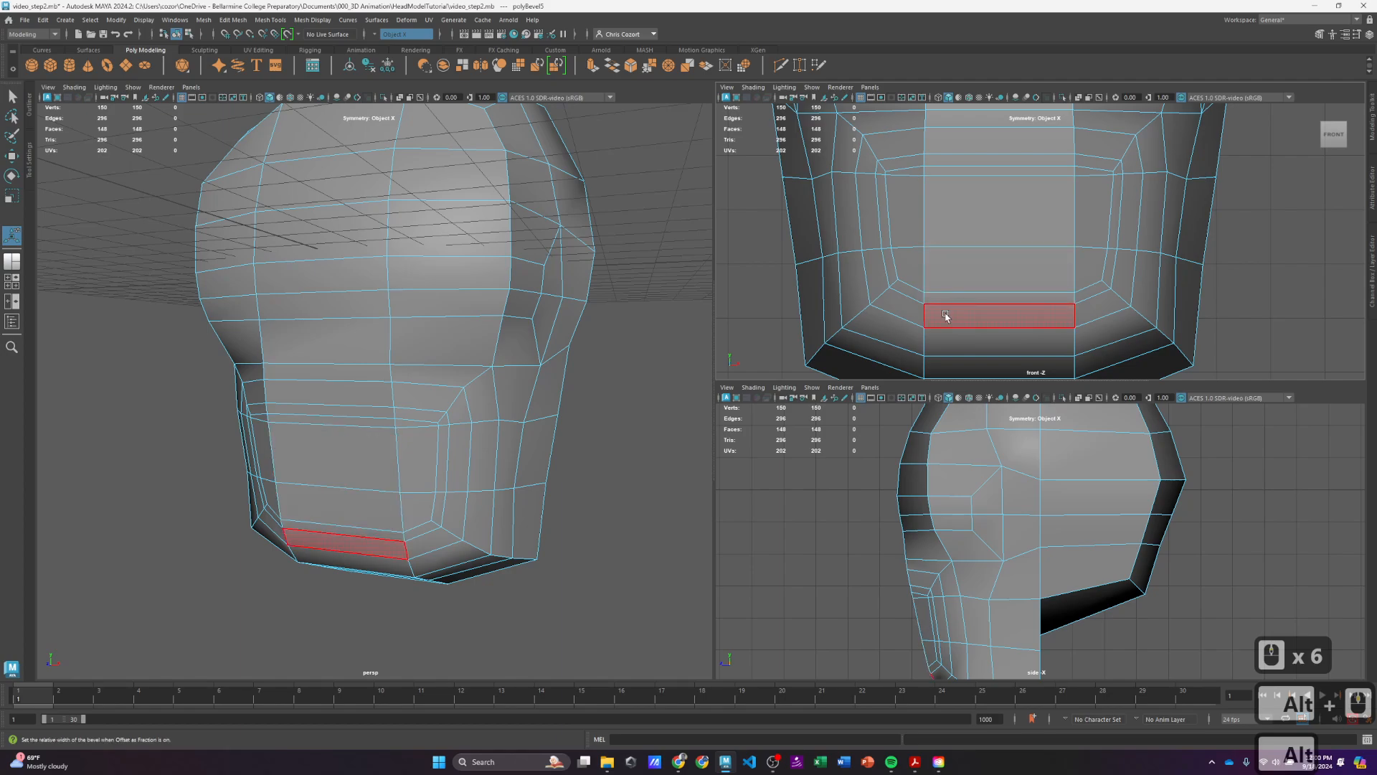
pyautogui.click(915, 220)
pyautogui.rightClick(906, 200)
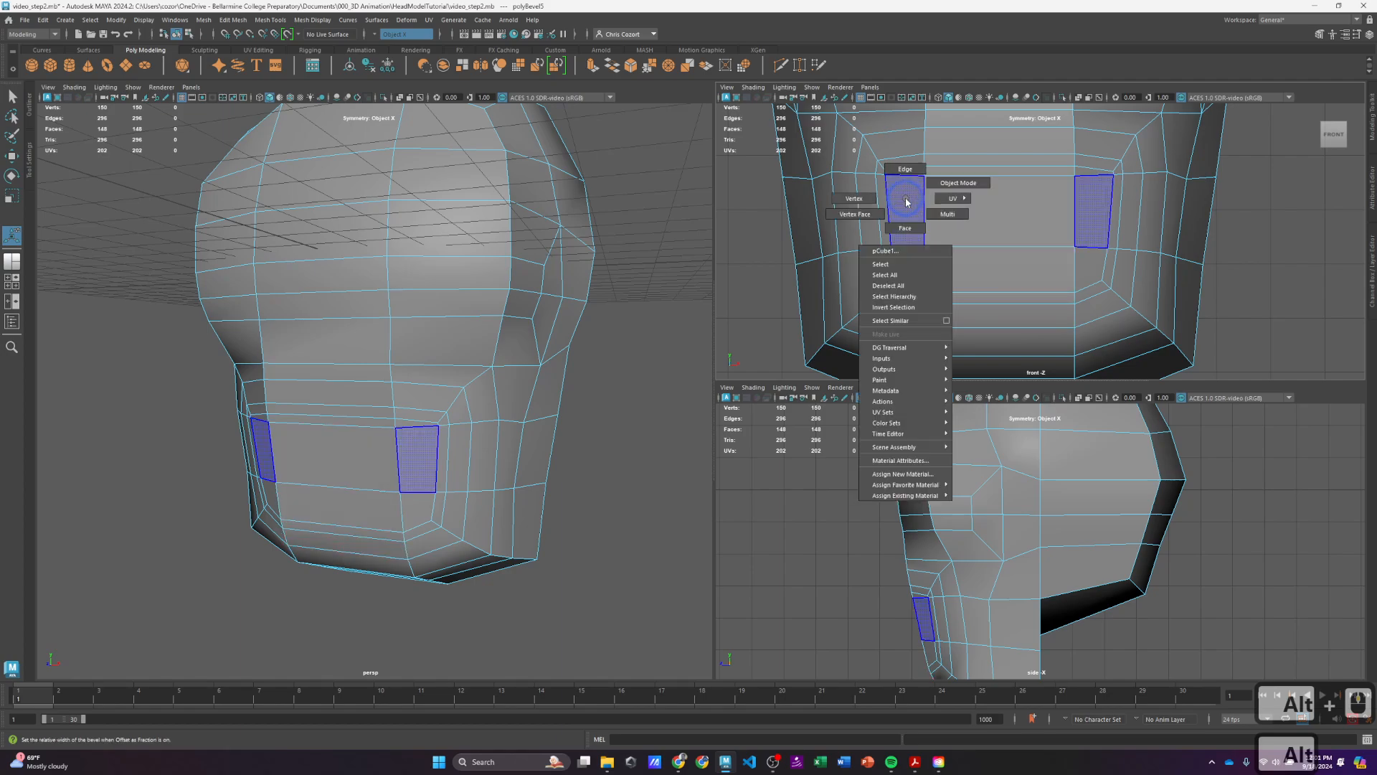
pyautogui.click(866, 204)
pyautogui.click(994, 256)
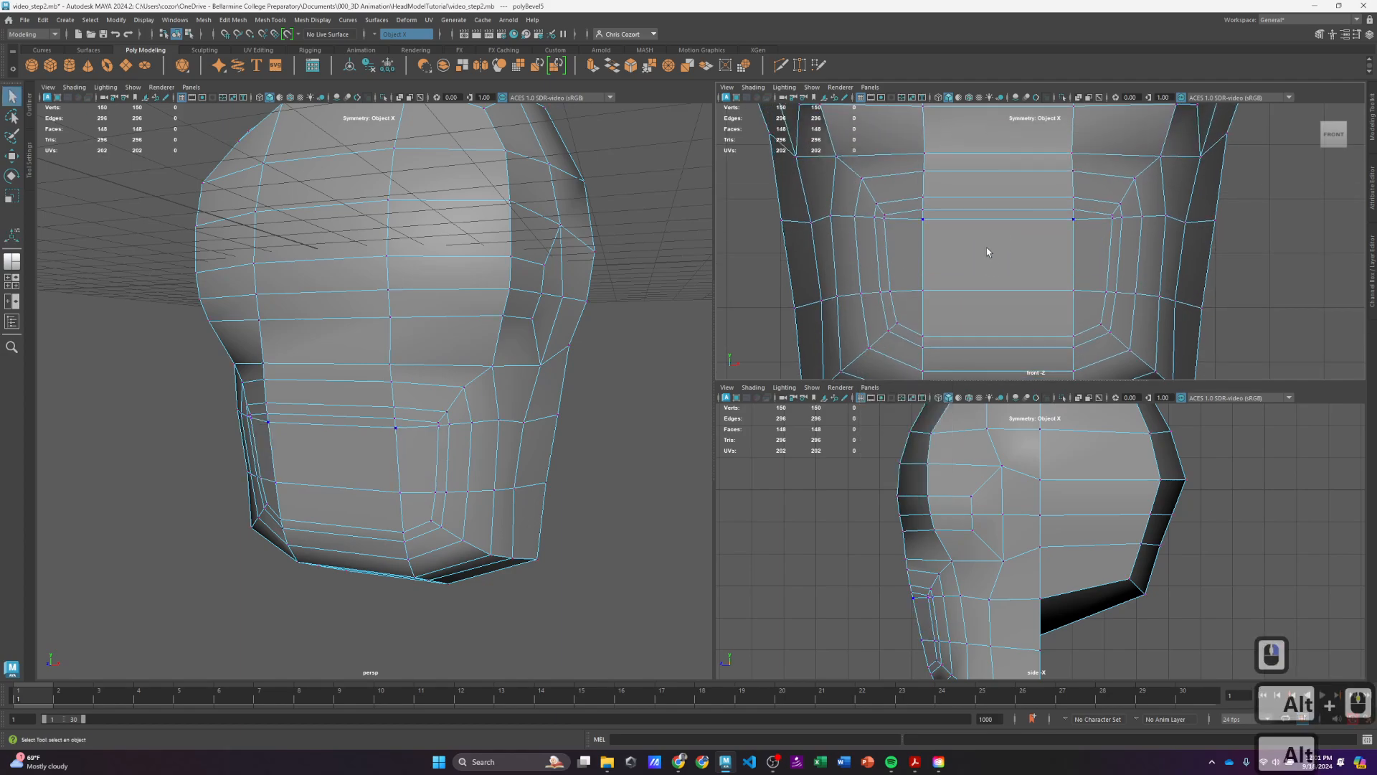
pyautogui.rightClick(959, 202)
pyautogui.click(955, 168)
pyautogui.click(967, 200)
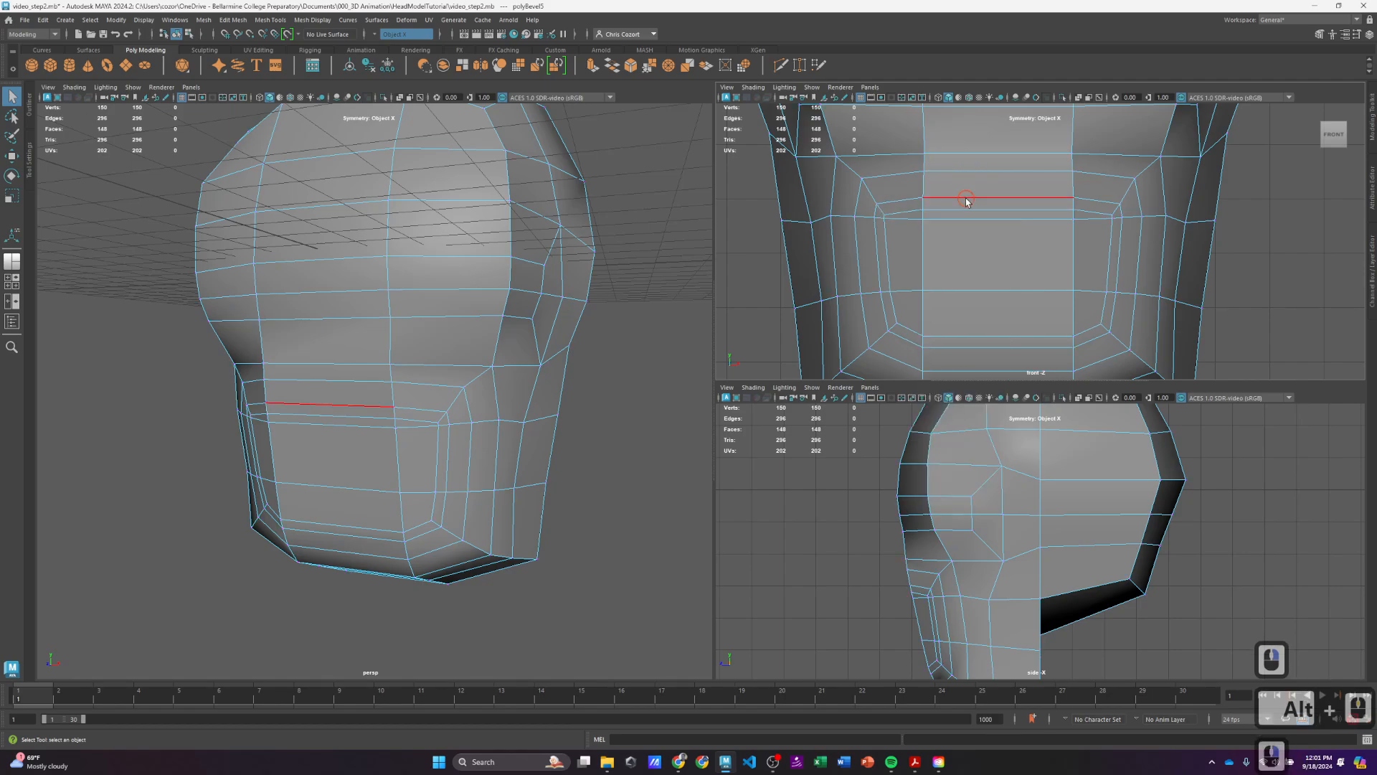
pyautogui.press('w')
pyautogui.moveTo(997, 173); pyautogui.dragTo(996, 164)
# Step: Select the horizontal edge loop crossing the upper mouth area, move it down and flatten it vertically with Scale
pyautogui.click(889, 252)
pyautogui.click(929, 255)
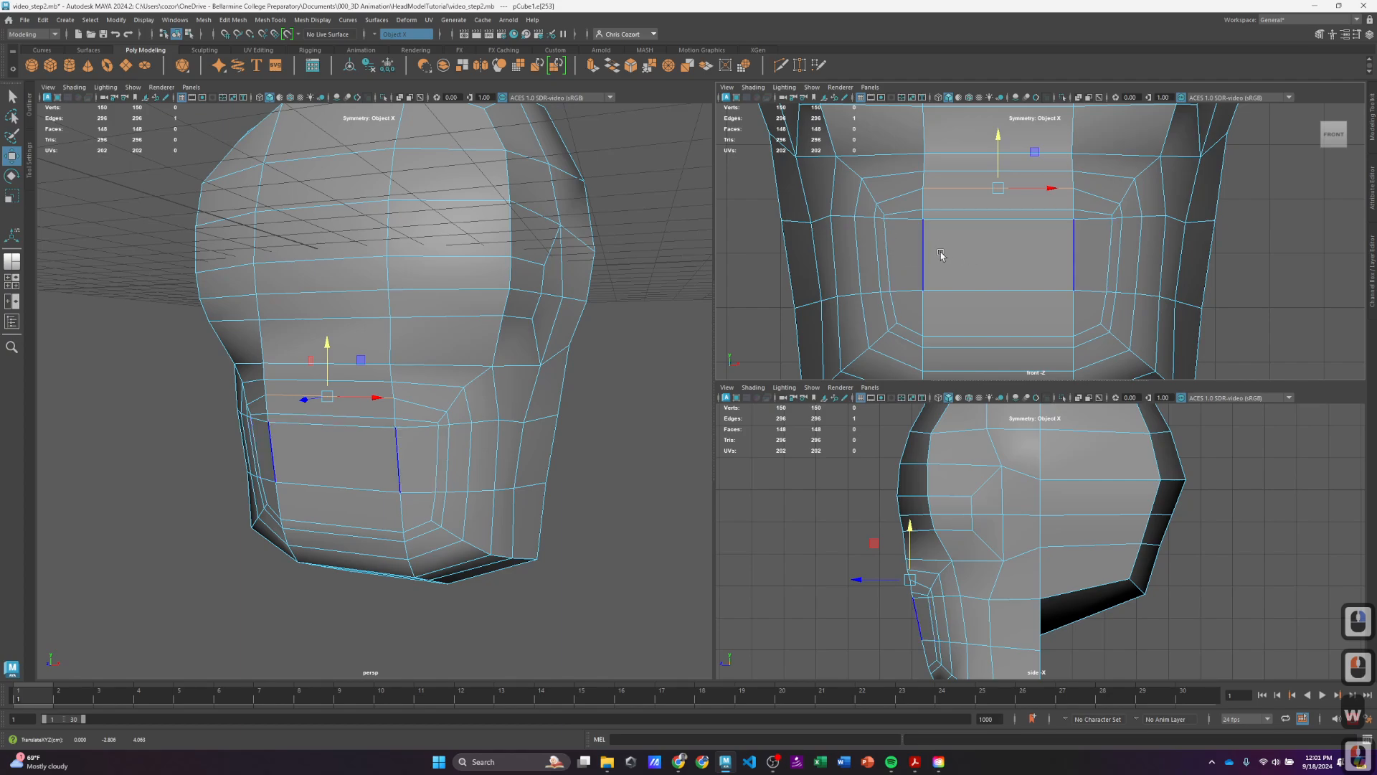
pyautogui.doubleClick(1208, 221)
pyautogui.moveTo(1067, 190); pyautogui.dragTo(1067, 203)
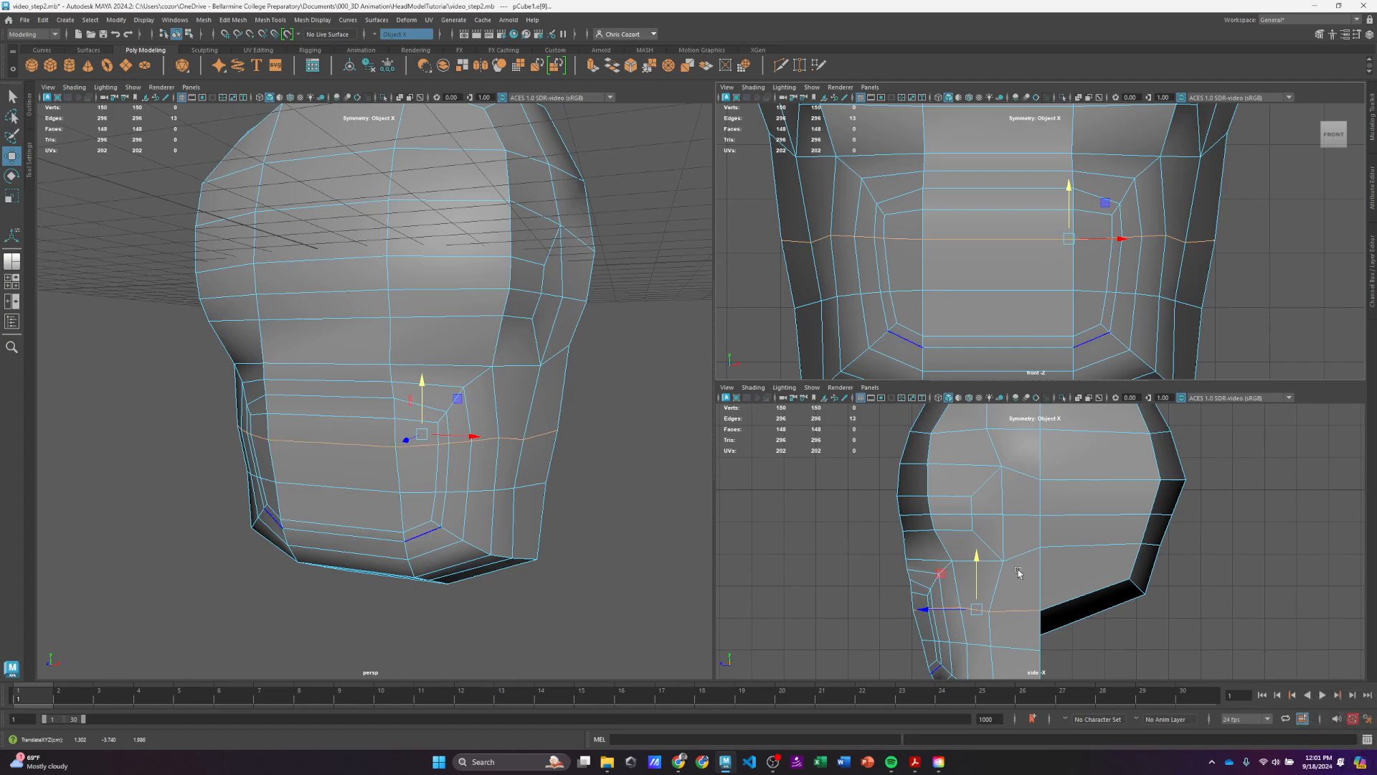
pyautogui.press('r')
pyautogui.moveTo(1069, 188); pyautogui.dragTo(1069, 227)
pyautogui.press('3')
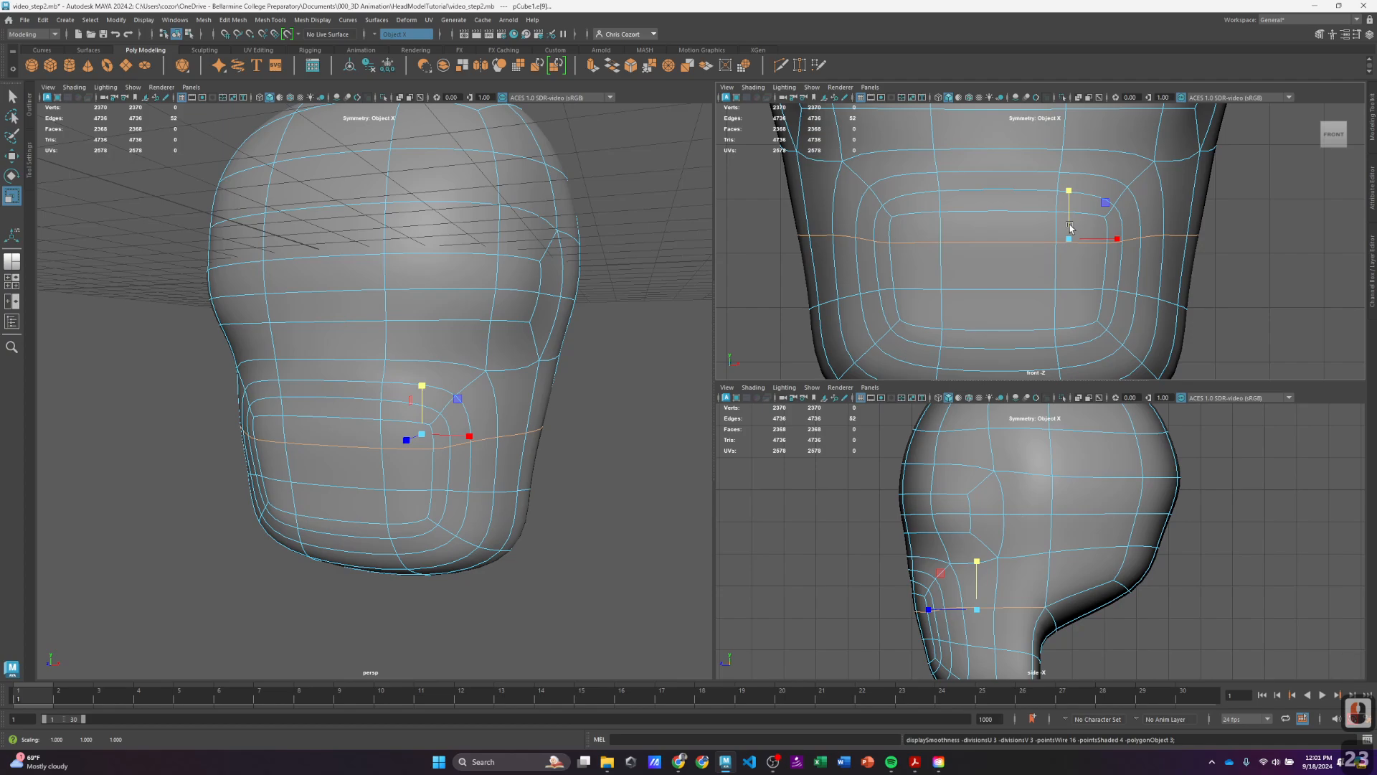
pyautogui.press('1')
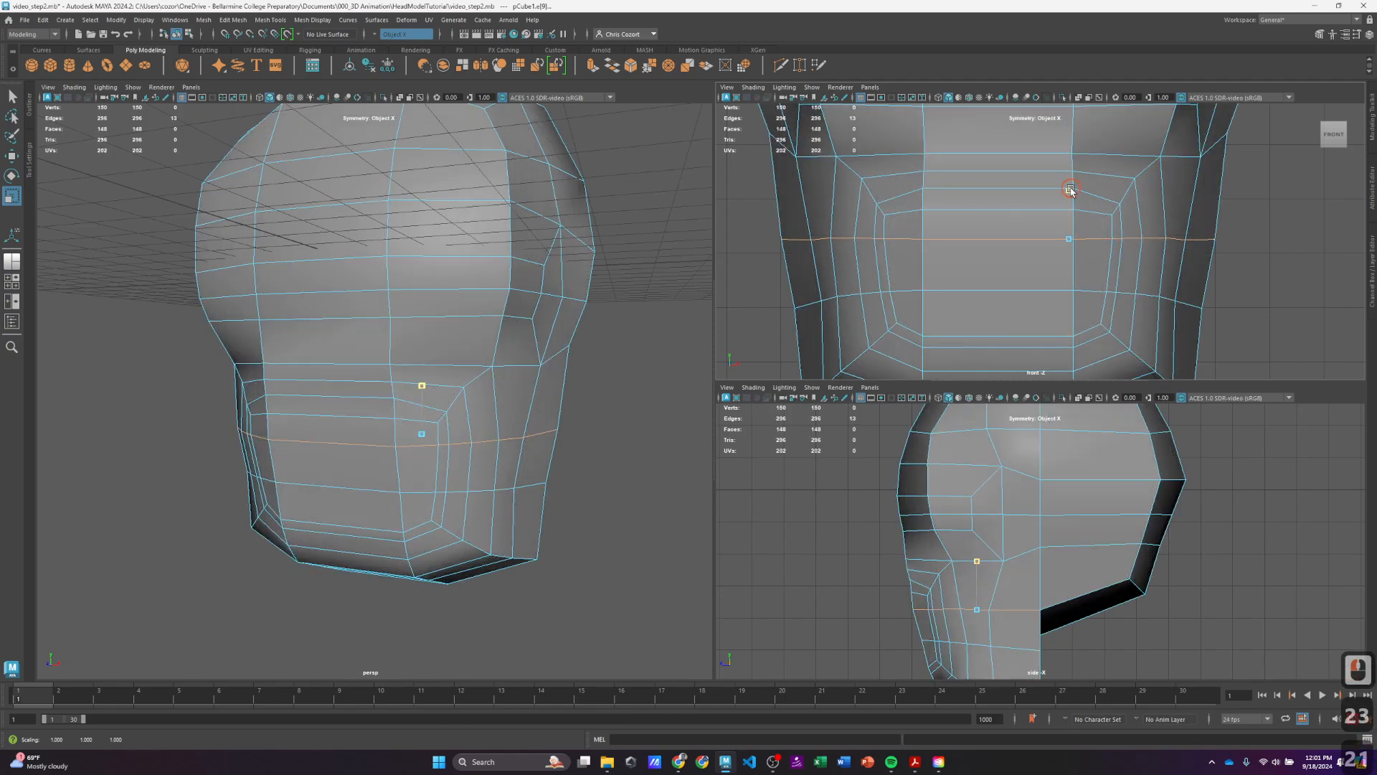
# Step: Select the horizontal edge loop crossing the lower mouth area and flatten it vertically with Scale
pyautogui.click(1081, 296)
pyautogui.moveTo(1085, 336); pyautogui.dragTo(1085, 336)
pyautogui.doubleClick(1014, 293)
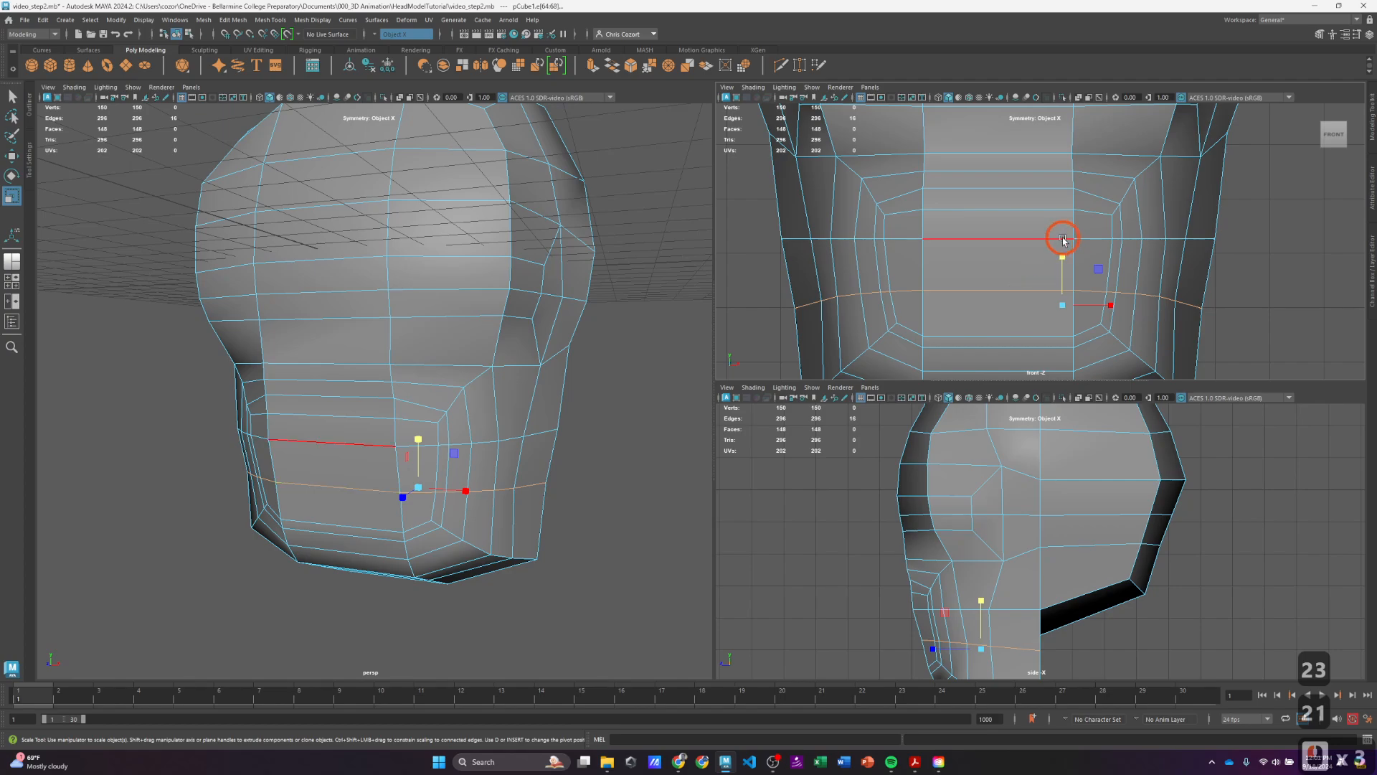
pyautogui.moveTo(1063, 255); pyautogui.dragTo(1083, 488)
pyautogui.press('q')
pyautogui.click(1073, 270)
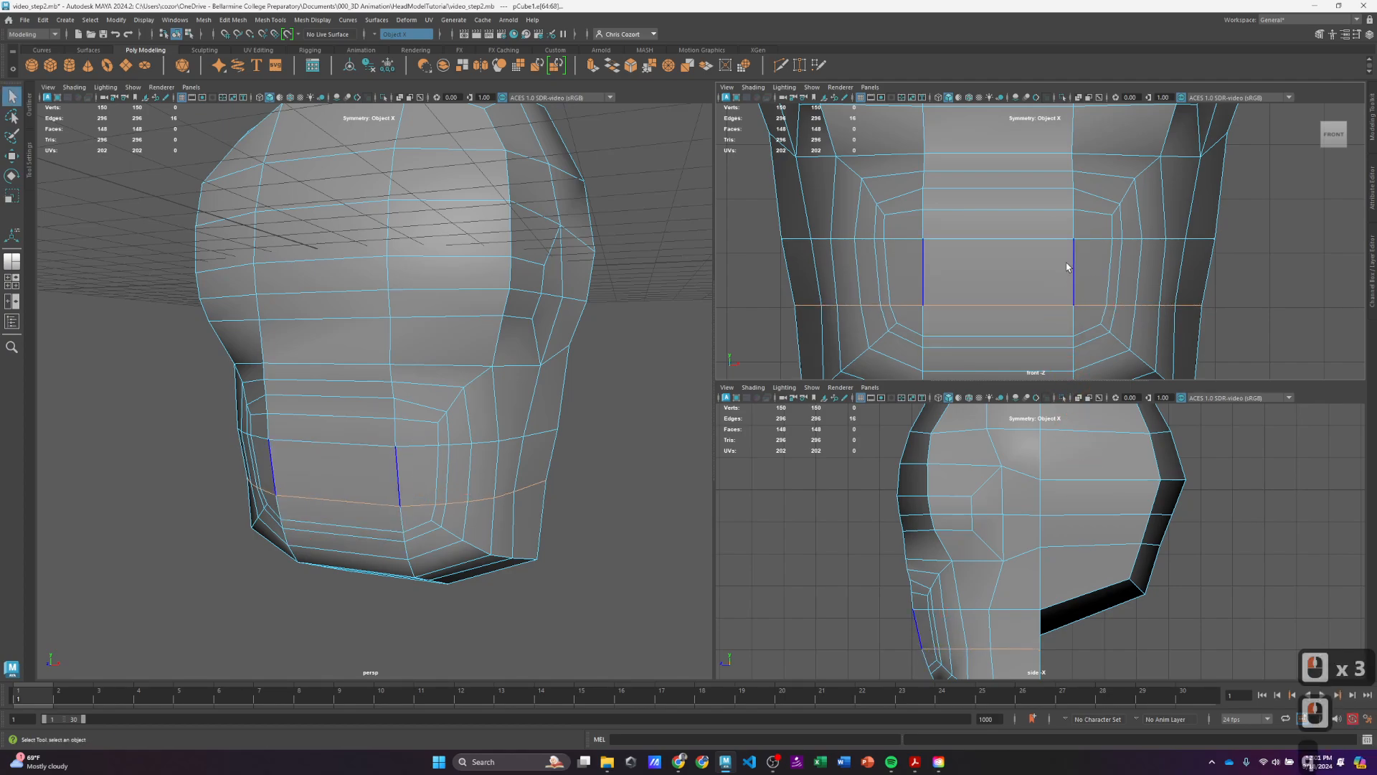
# Step: Move the horizontal edge loop crossing the lower mouth area up slightly in the front view
pyautogui.press('w')
pyautogui.moveTo(1059, 269); pyautogui.dragTo(1074, 326)
pyautogui.press('w')
pyautogui.press('e')
pyautogui.press('r')
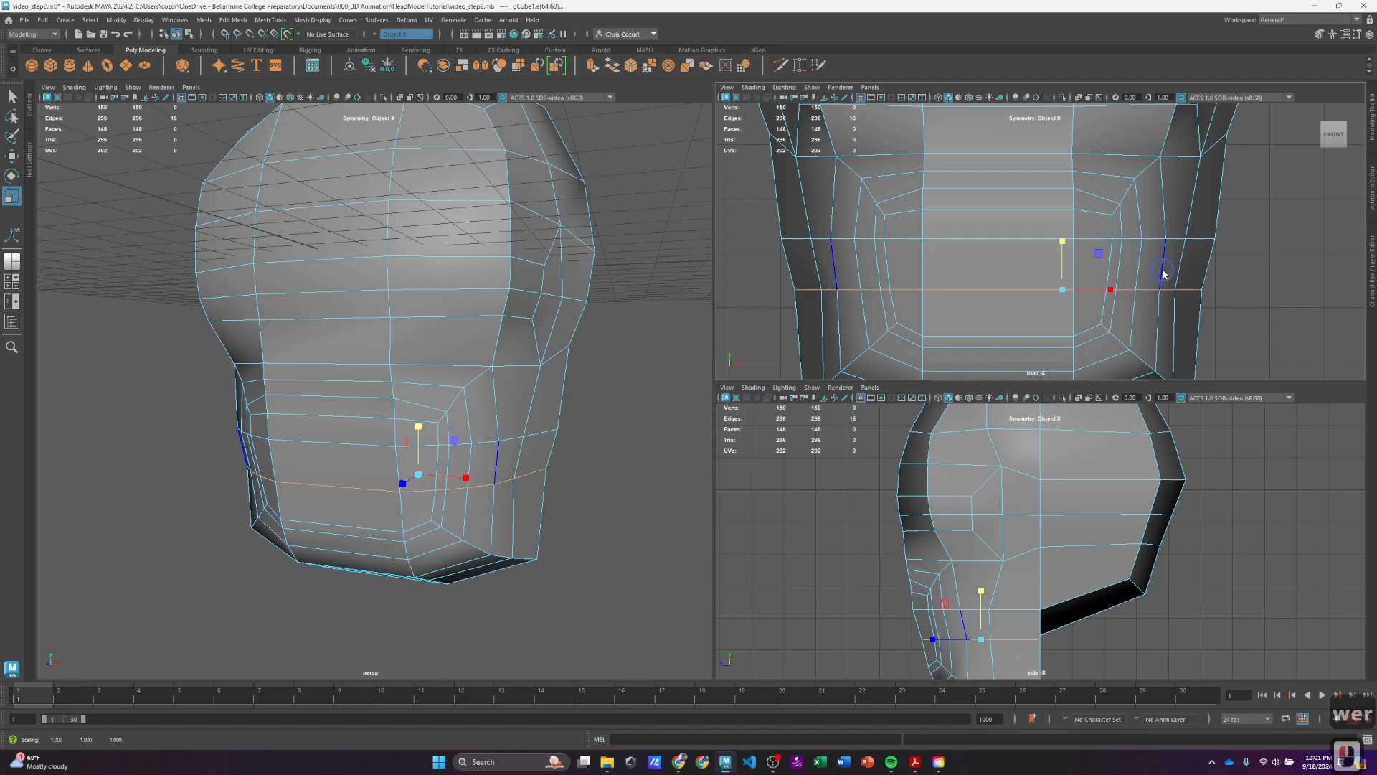
# Step: Switch to vertex editing and reposition the vertices of the lower mouth loop beside the mouth in the front view
pyautogui.moveTo(1163, 269); pyautogui.dragTo(1111, 273, button='right')
pyautogui.press('w')
pyautogui.click(1176, 290)
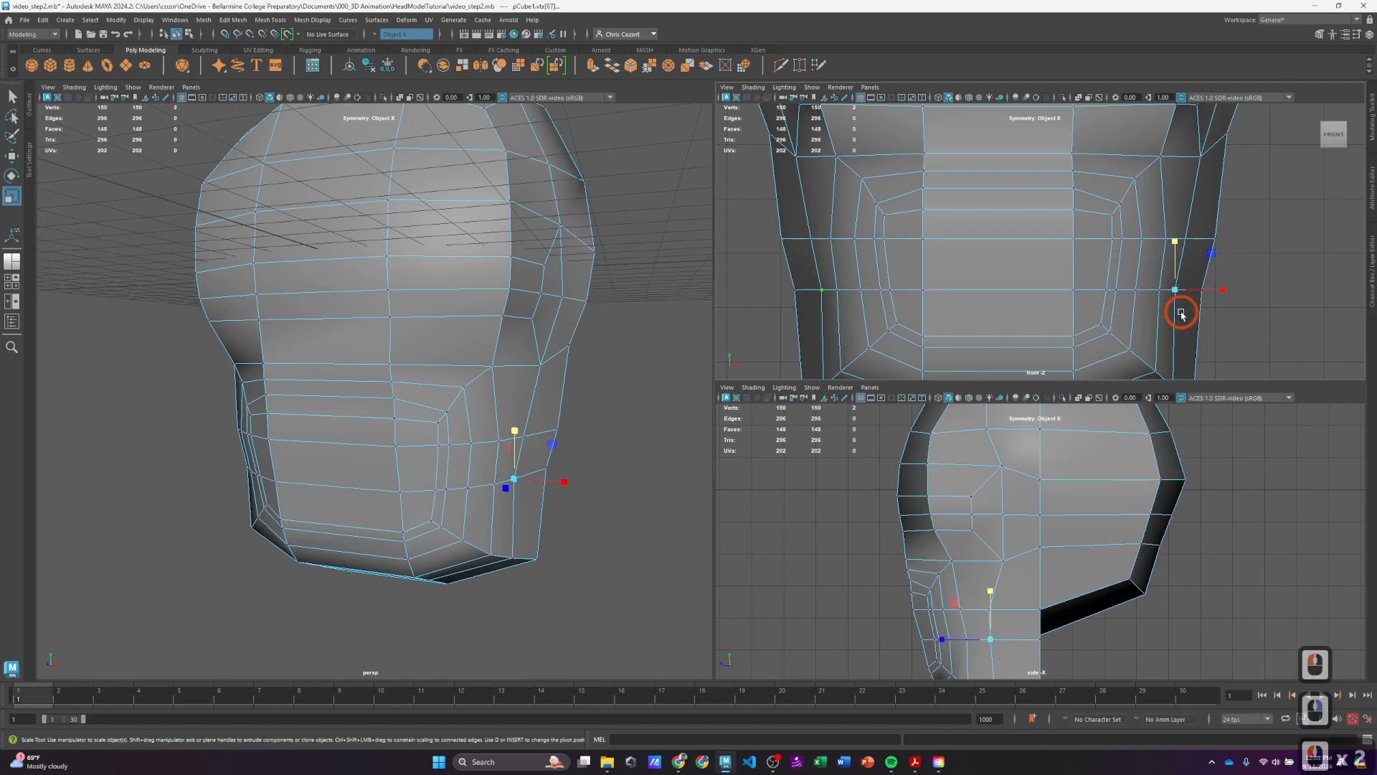
pyautogui.moveTo(1177, 293); pyautogui.dragTo(1140, 298)
pyautogui.click(1159, 291)
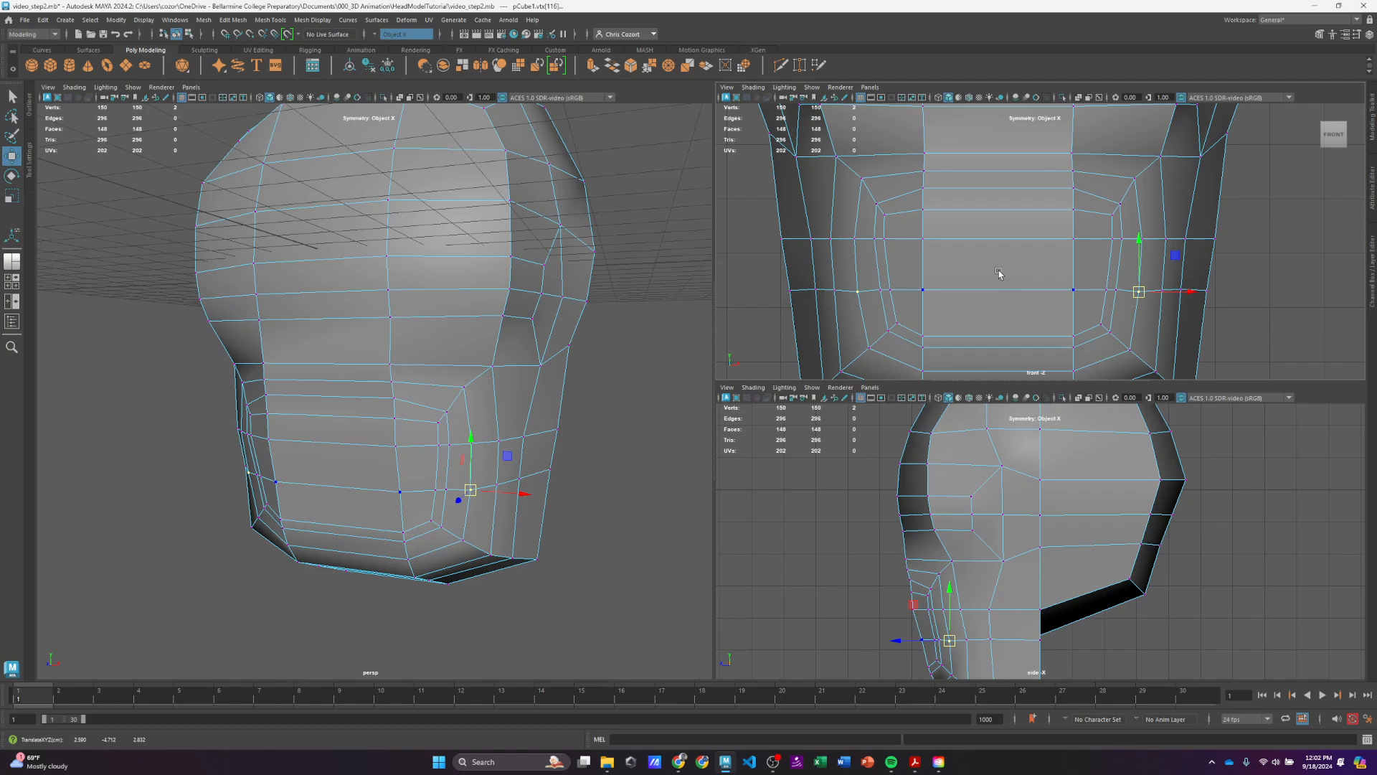
pyautogui.moveTo(921, 212); pyautogui.dragTo(1025, 256)
pyautogui.scroll(-12, 1040, 242)
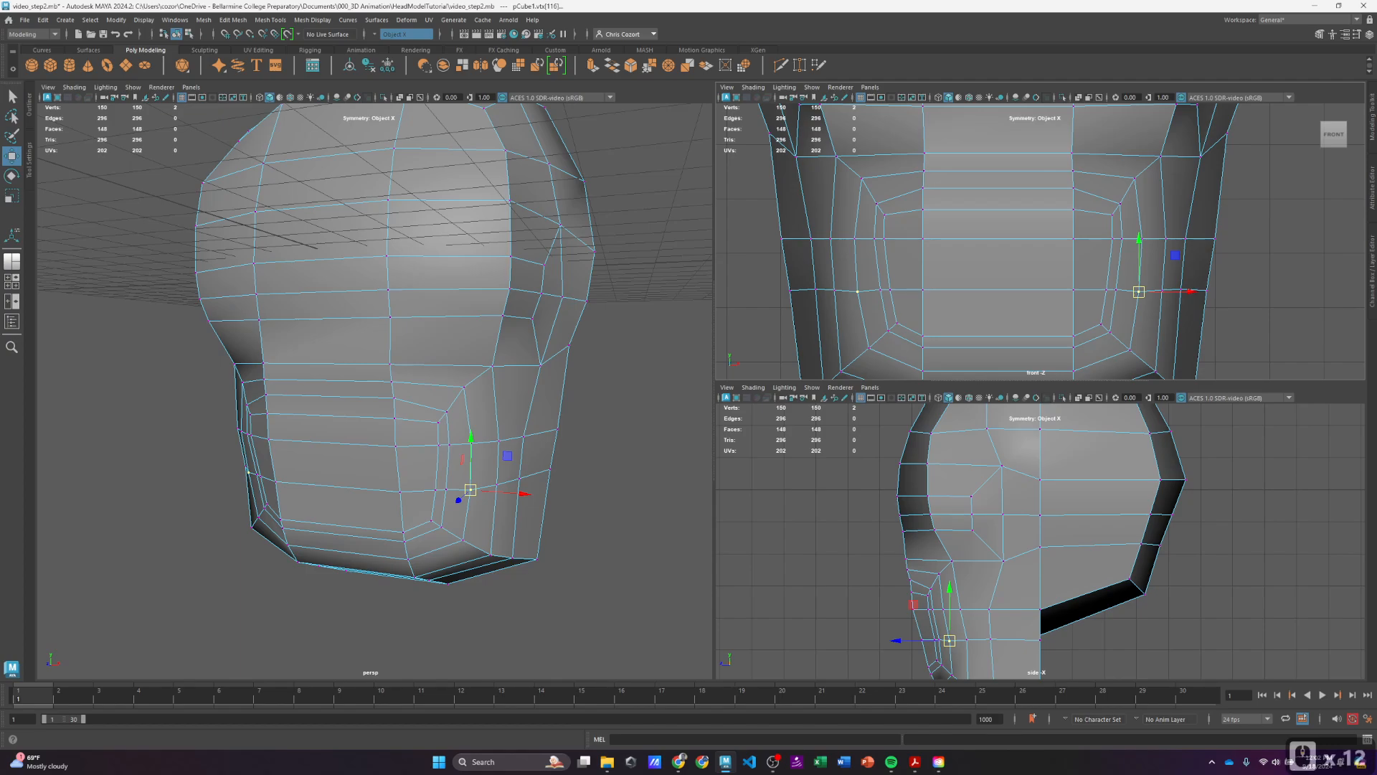
pyautogui.rightClick(1036, 267)
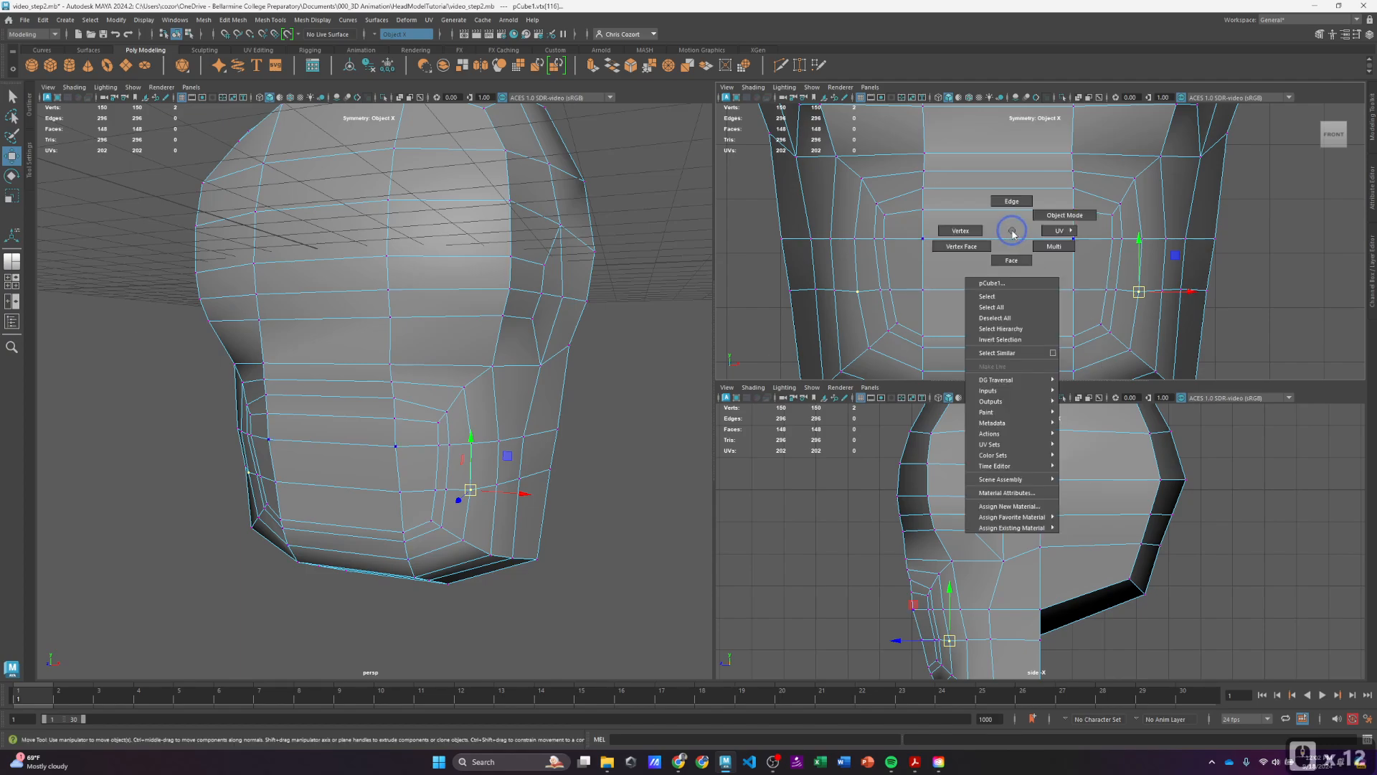
# Step: Move the innermost mouth ring's side vertices inward in the front view and raise its lower edge vertices with symmetry on
pyautogui.scroll(2, 1076, 261)
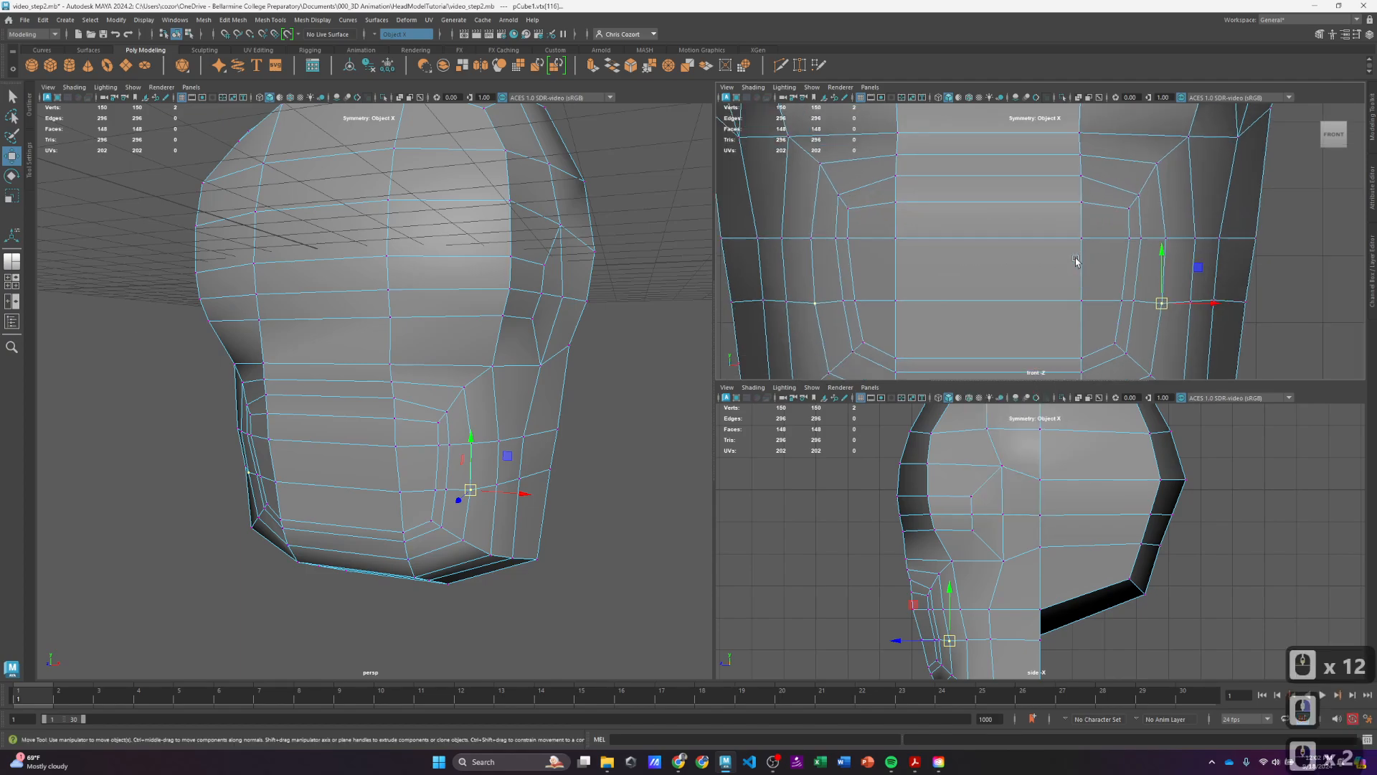
pyautogui.click(1129, 210)
pyautogui.moveTo(1128, 211); pyautogui.dragTo(1117, 241)
pyautogui.click(1127, 240)
pyautogui.click(1120, 301)
pyautogui.moveTo(1120, 301); pyautogui.dragTo(1080, 312)
pyautogui.click(1109, 343)
pyautogui.click(1082, 355)
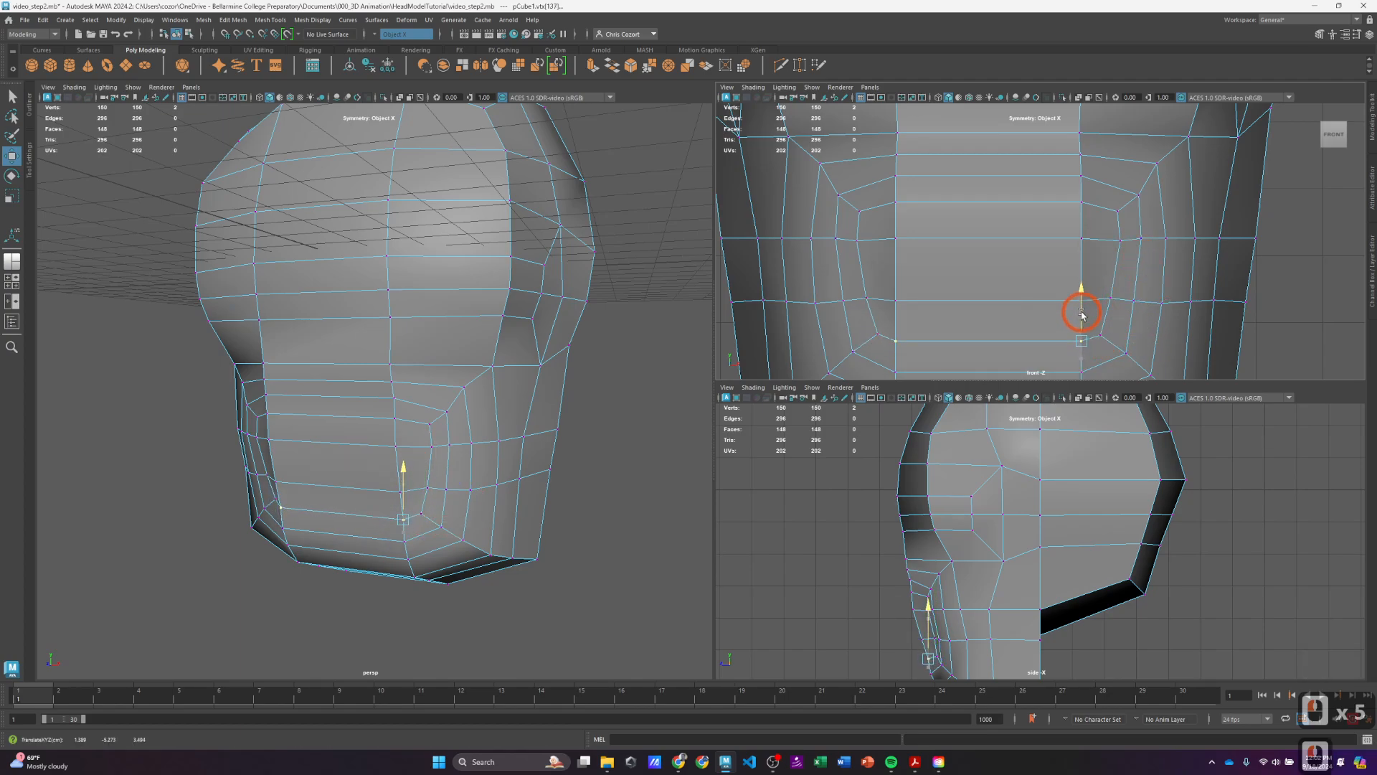
# Step: Adjust the lower and upper corner vertices and the top edge vertex of the innermost mouth ring
pyautogui.click(883, 335)
pyautogui.moveTo(882, 335); pyautogui.dragTo(863, 213)
pyautogui.click(858, 213)
pyautogui.click(896, 203)
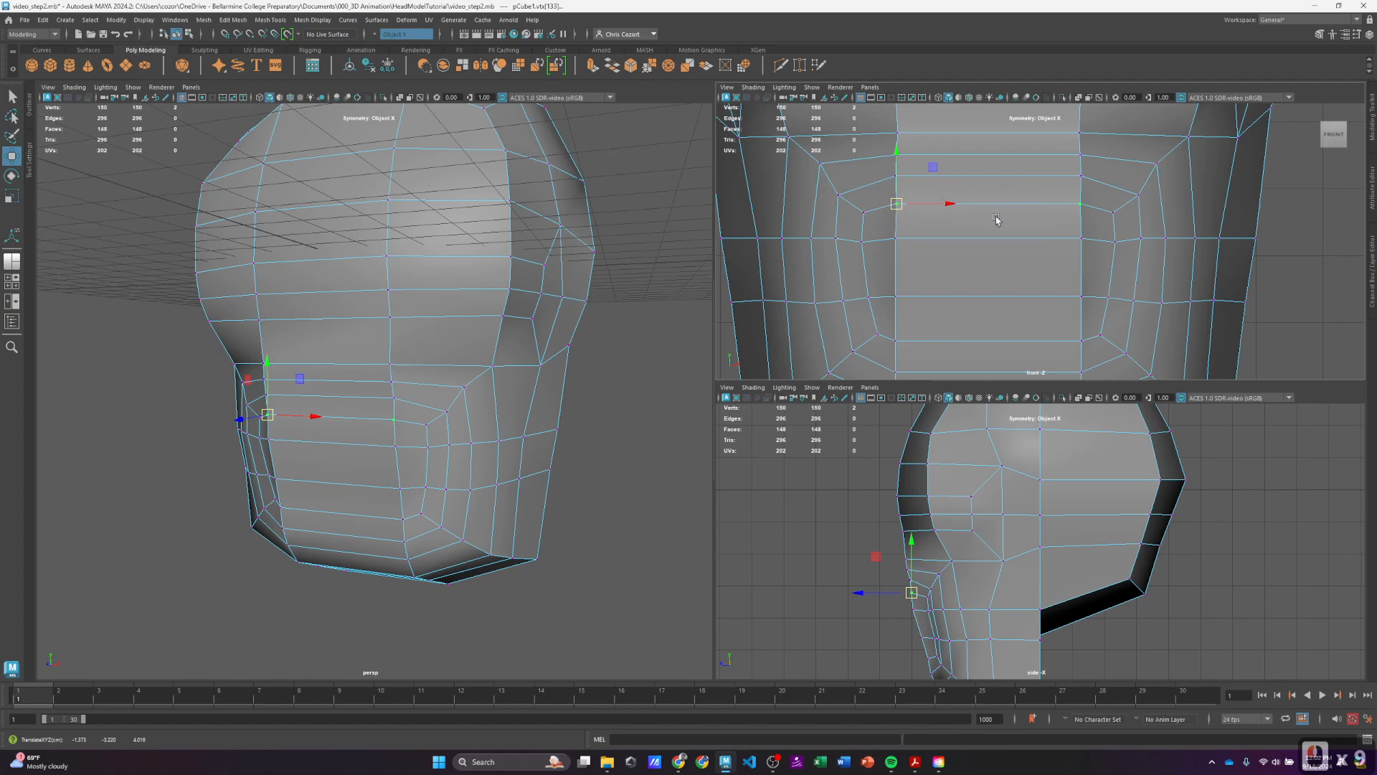
# Step: Lower the upper corner vertices of the innermost mouth ring and nudge the outer ring's top vertices up
pyautogui.keyDown('alt'); pyautogui.moveTo(996, 220); pyautogui.dragTo(1020, 257, button='middle'); pyautogui.keyUp('alt')
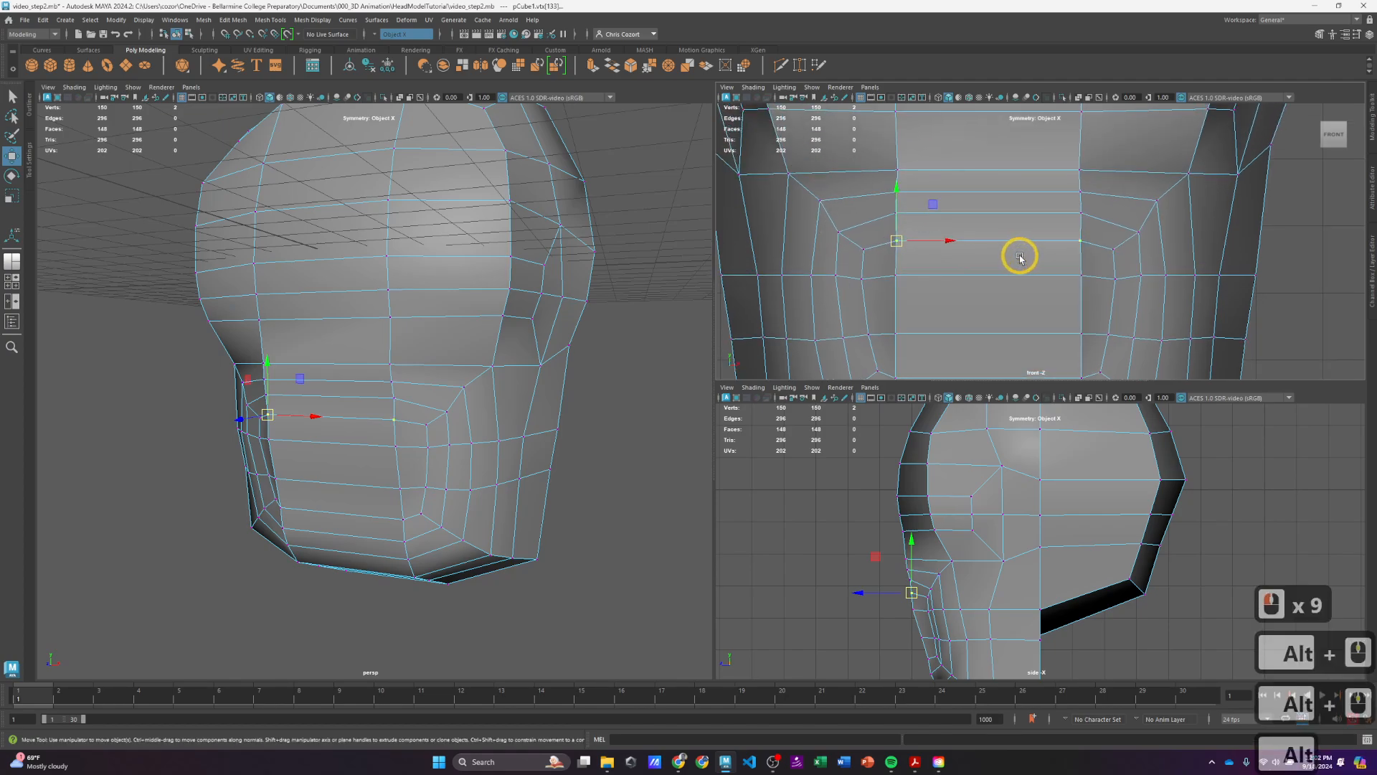
pyautogui.click(1086, 239)
pyautogui.moveTo(1086, 240); pyautogui.dragTo(1113, 256)
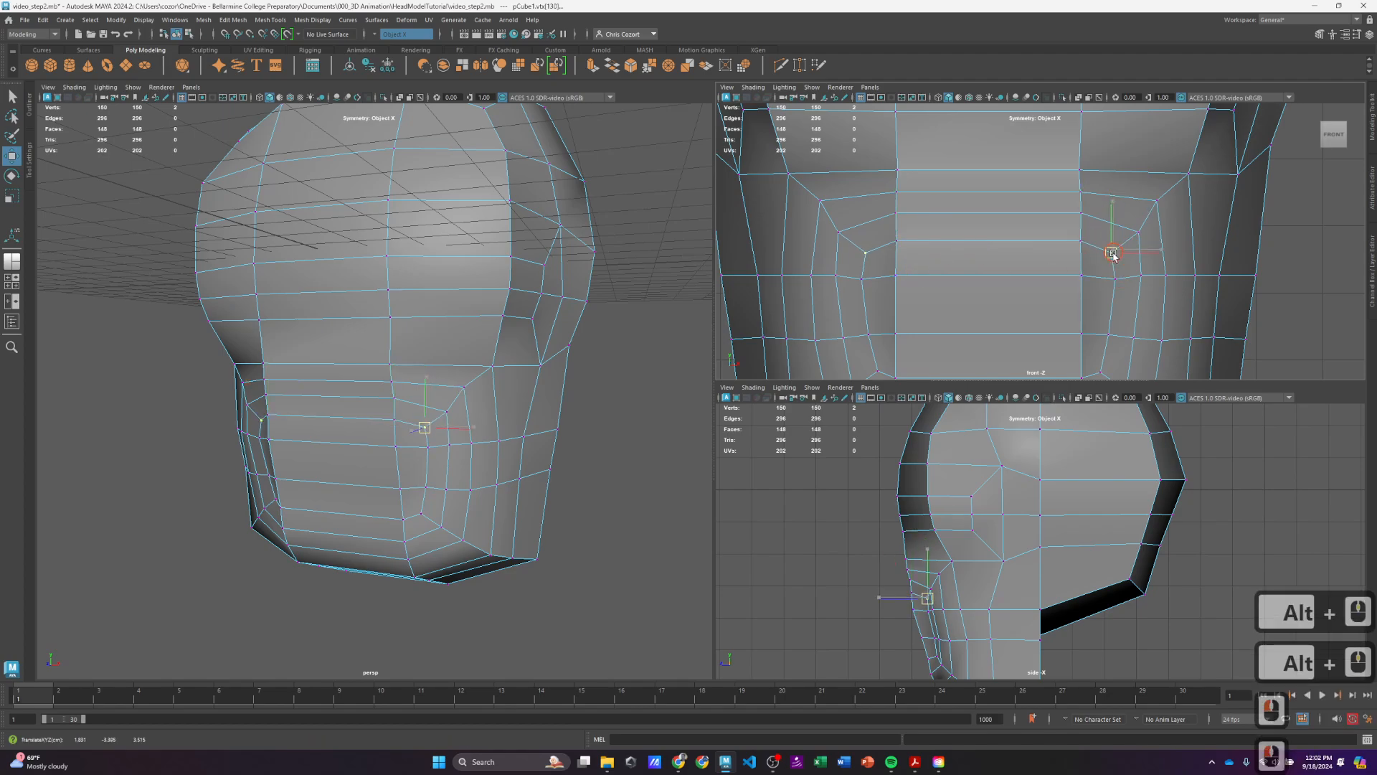
pyautogui.click(893, 191)
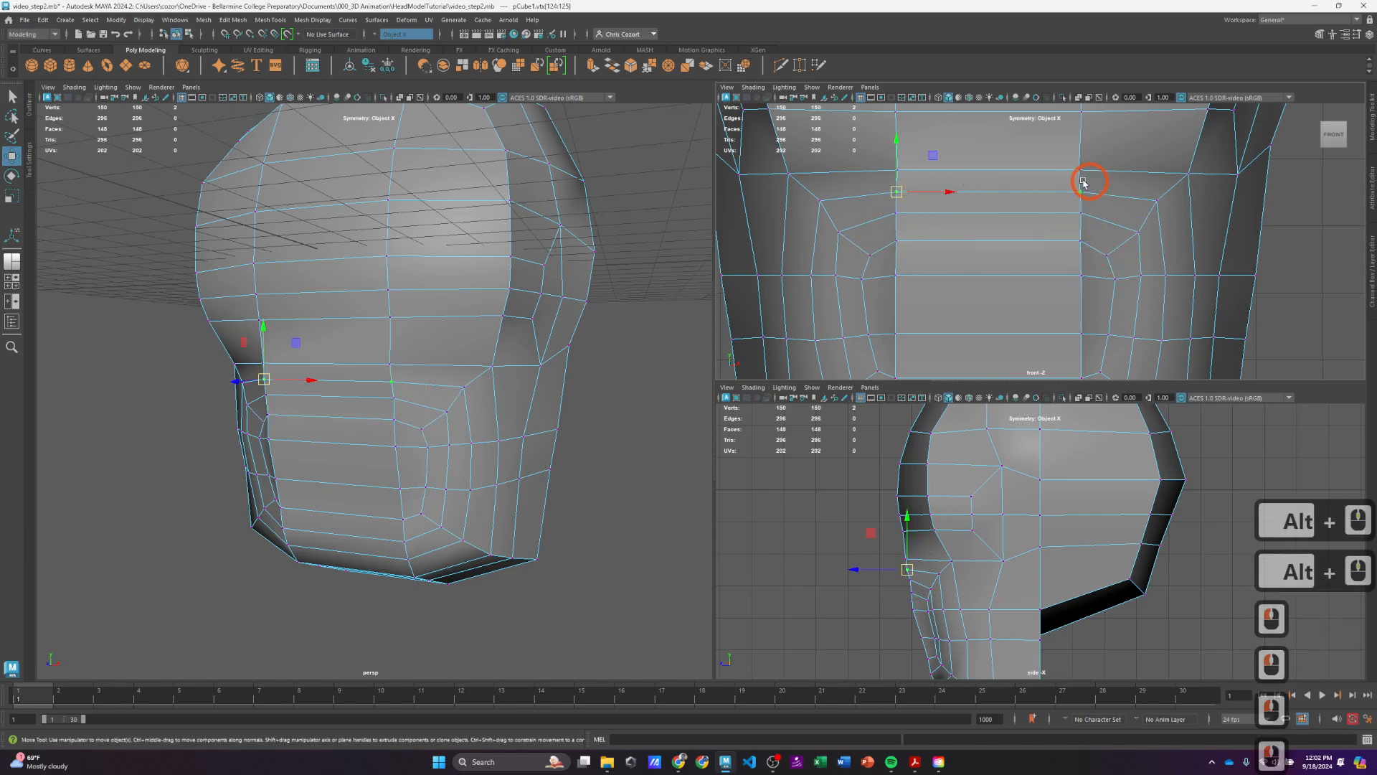
pyautogui.moveTo(892, 165); pyautogui.dragTo(894, 162)
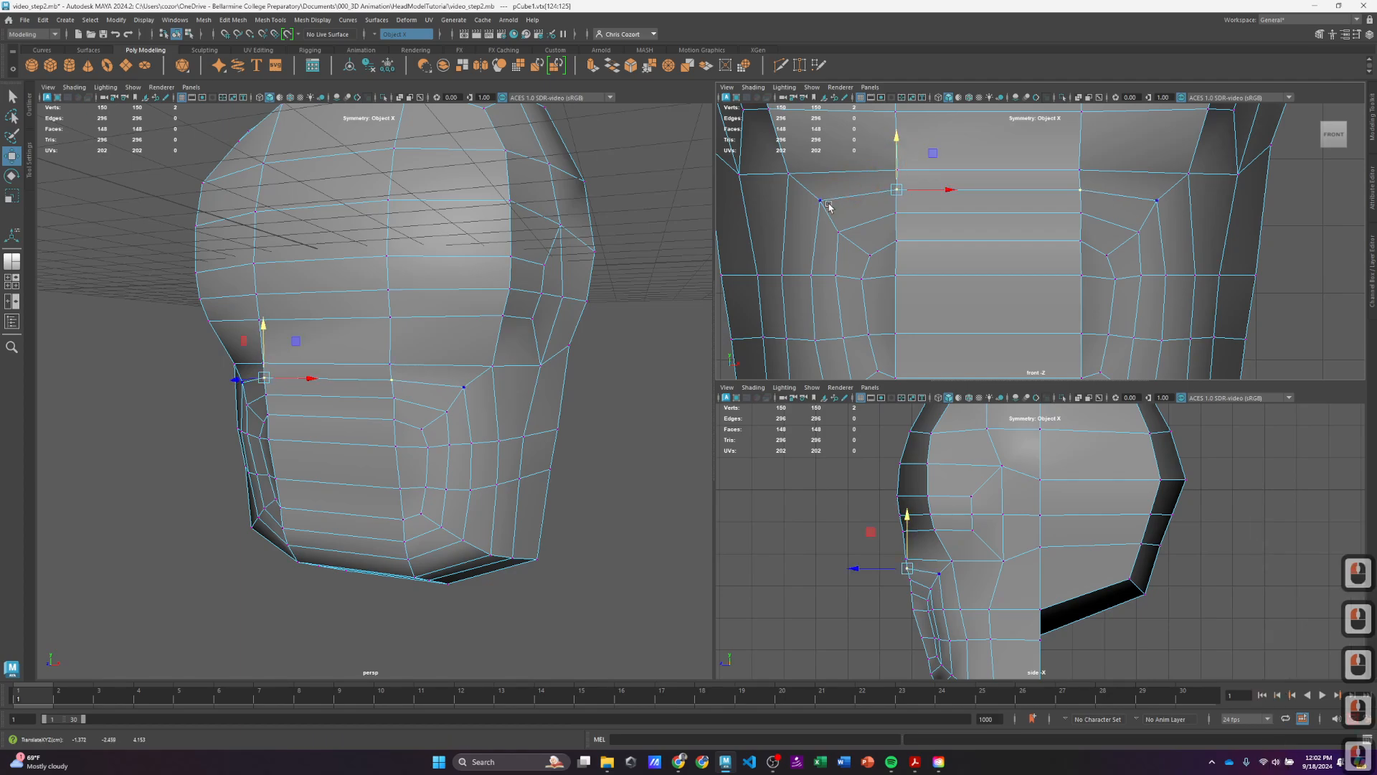
# Step: Fine-tune the upper corner vertices of the middle and outer mouth rings to even out their spacing
pyautogui.click(838, 236)
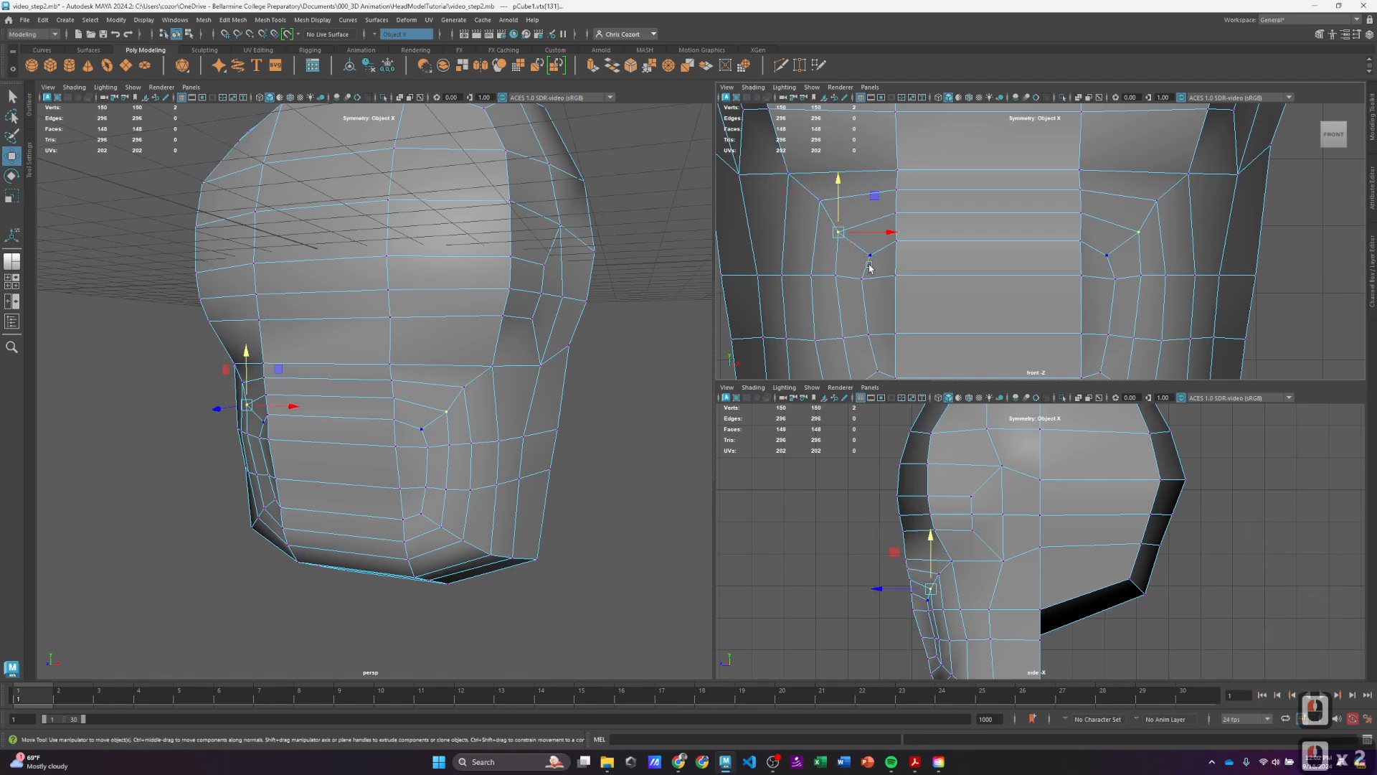
pyautogui.moveTo(838, 235)
pyautogui.mouseDown()
pyautogui.moveTo(816, 208)
pyautogui.moveTo(844, 236)
pyautogui.mouseUp()
pyautogui.doubleClick(819, 203)
pyautogui.click(821, 204)
pyautogui.click(847, 231)
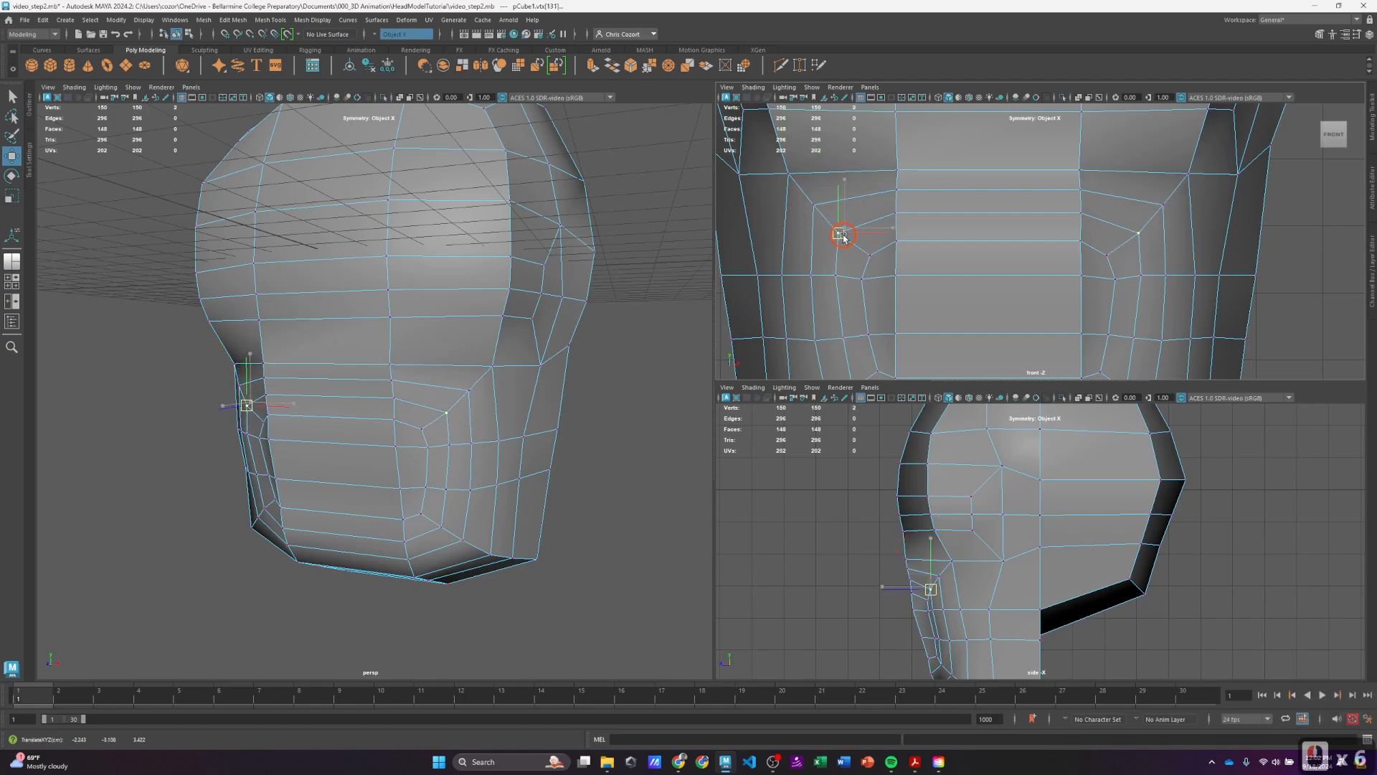
pyautogui.click(869, 252)
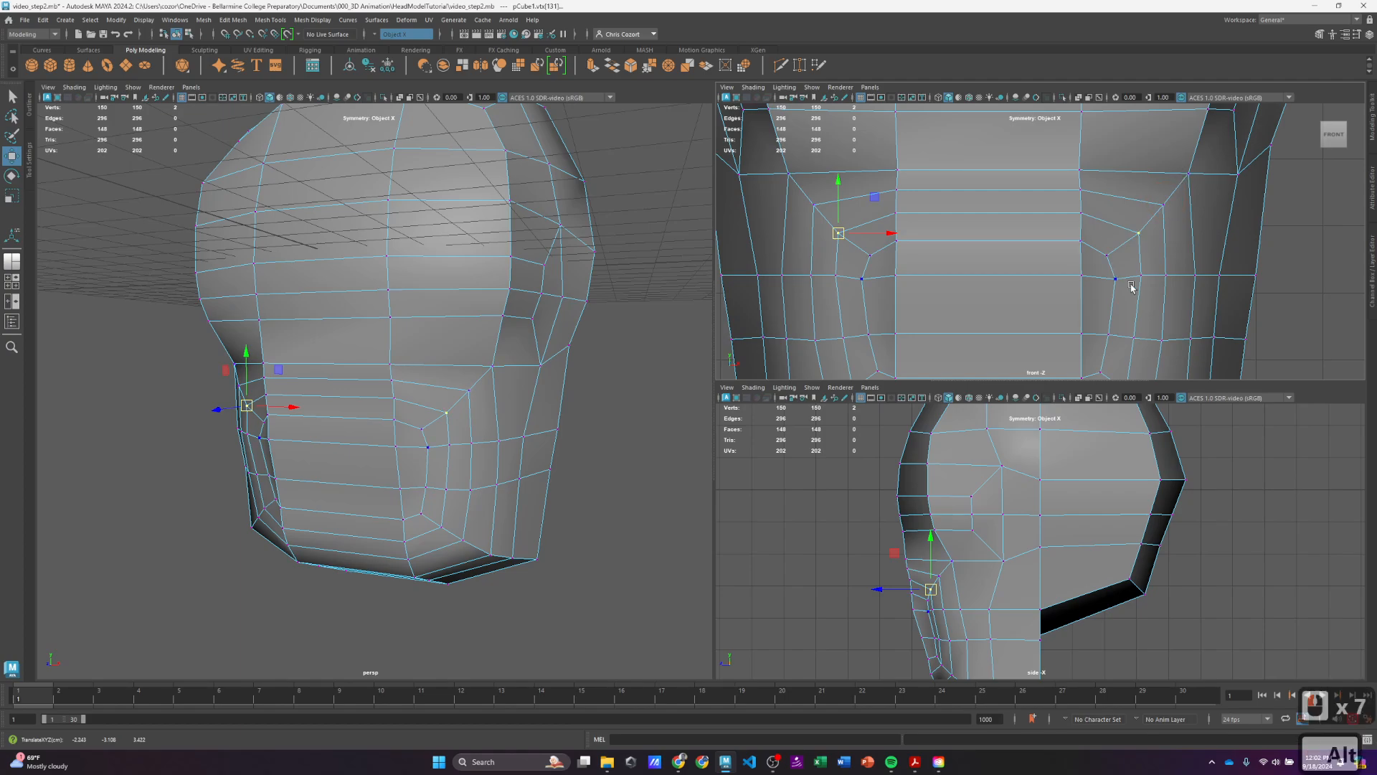
# Step: Inspect the head with smooth mesh preview from different angles and return to the unsmoothed display
pyautogui.moveTo(1130, 285)
pyautogui.keyDown('alt'); pyautogui.mouseDown(button='middle')
pyautogui.moveTo(1112, 227)
pyautogui.moveTo(1116, 273)
pyautogui.mouseUp(button='middle'); pyautogui.keyUp('alt')
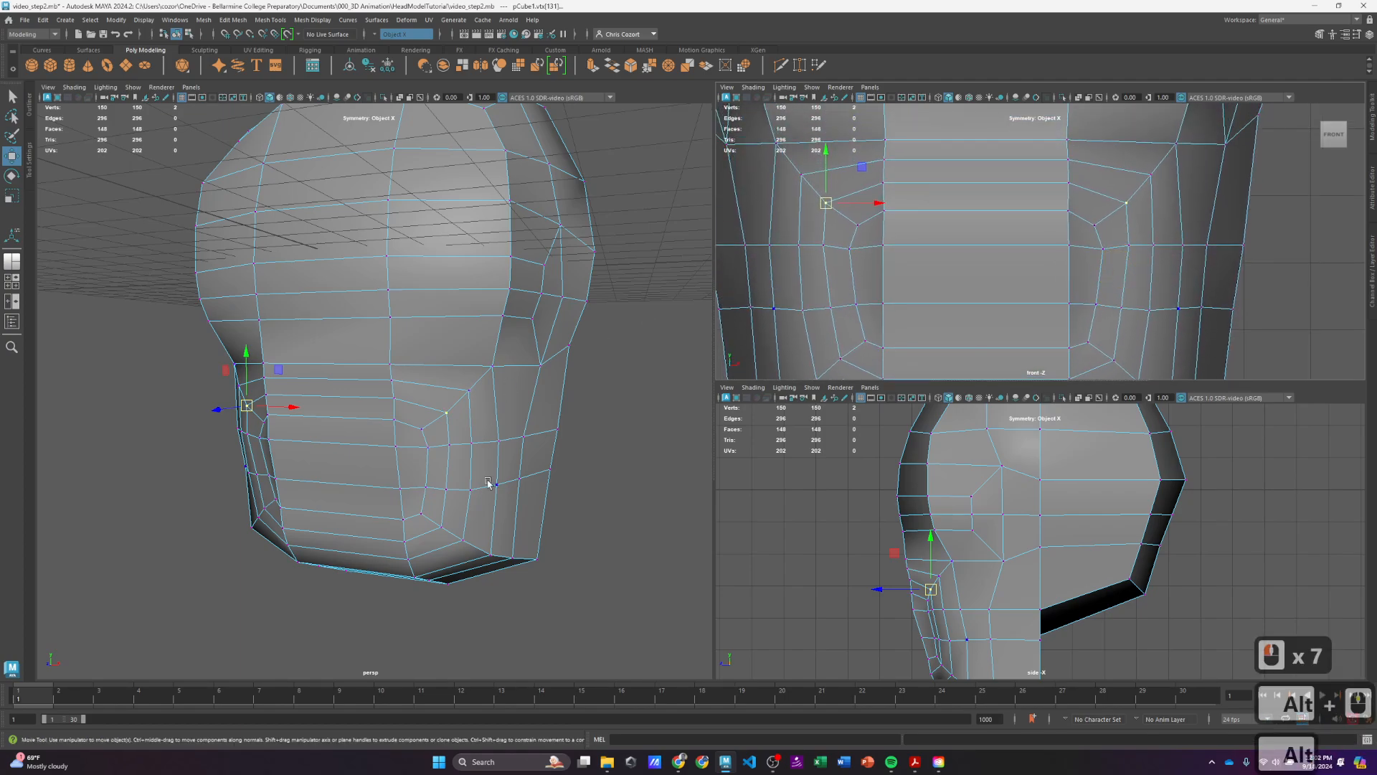
pyautogui.press('2')
pyautogui.press('3')
pyautogui.keyDown('alt'); pyautogui.moveTo(409, 471); pyautogui.dragTo(497, 475); pyautogui.keyUp('alt')
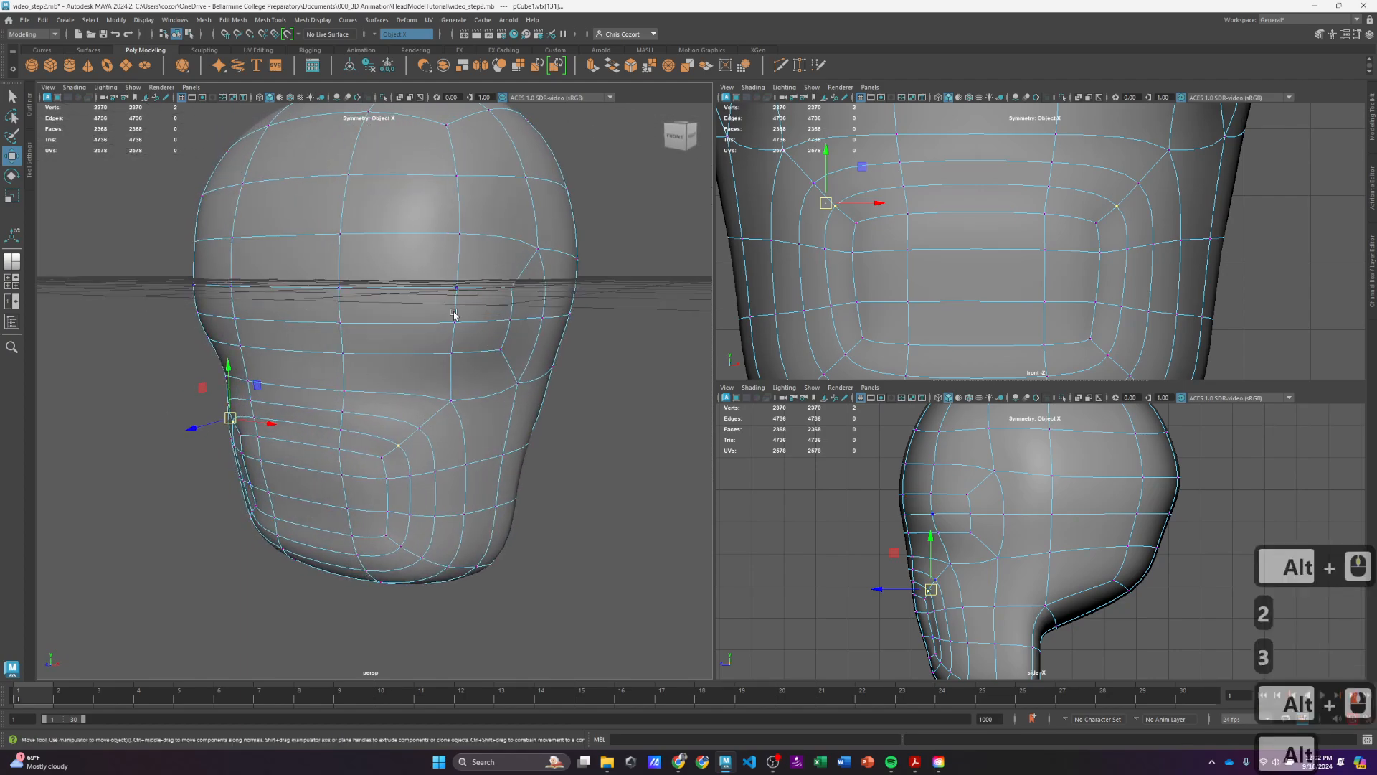
pyautogui.moveTo(457, 356)
pyautogui.keyDown('alt'); pyautogui.mouseDown()
pyautogui.moveTo(459, 388)
pyautogui.moveTo(461, 353)
pyautogui.mouseUp(); pyautogui.keyUp('alt')
pyautogui.press('1')
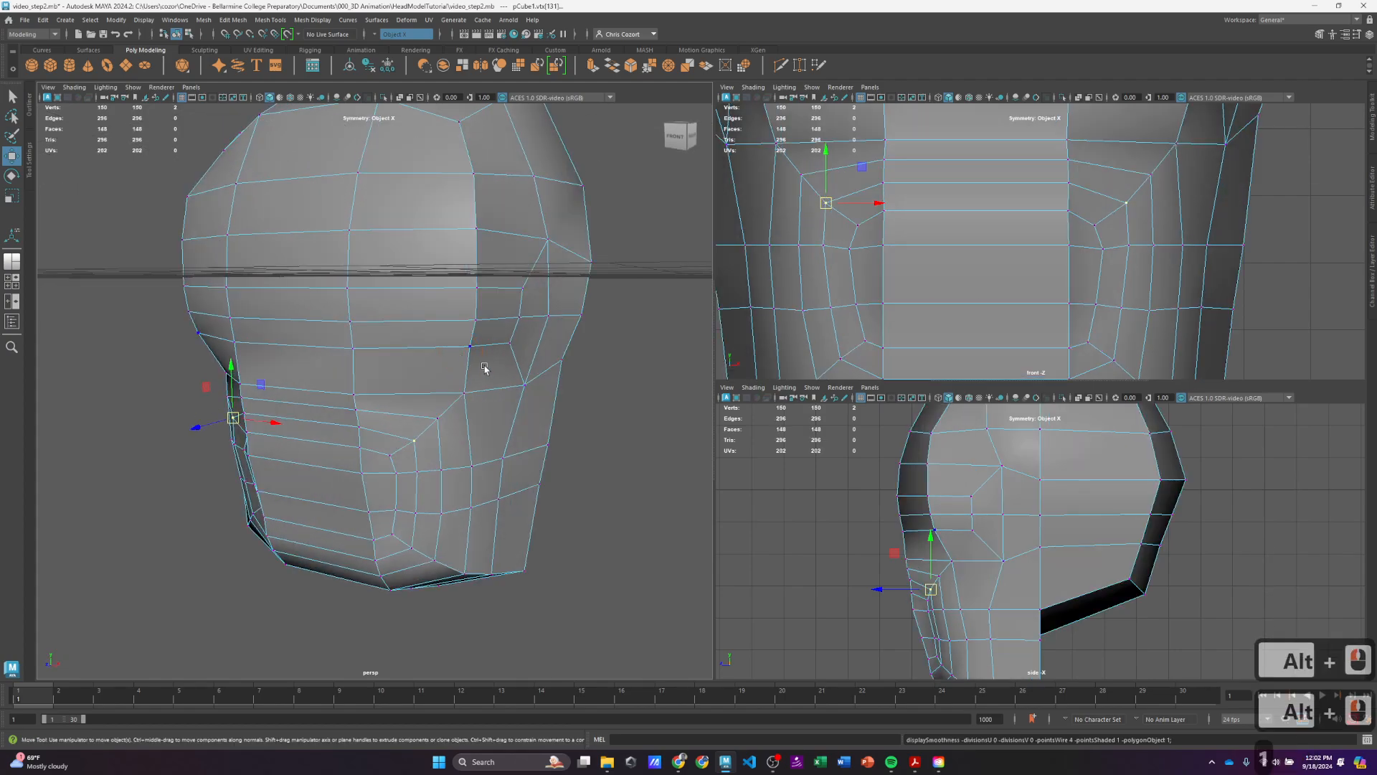
pyautogui.moveTo(0, 46); pyautogui.dragTo(0, 65)
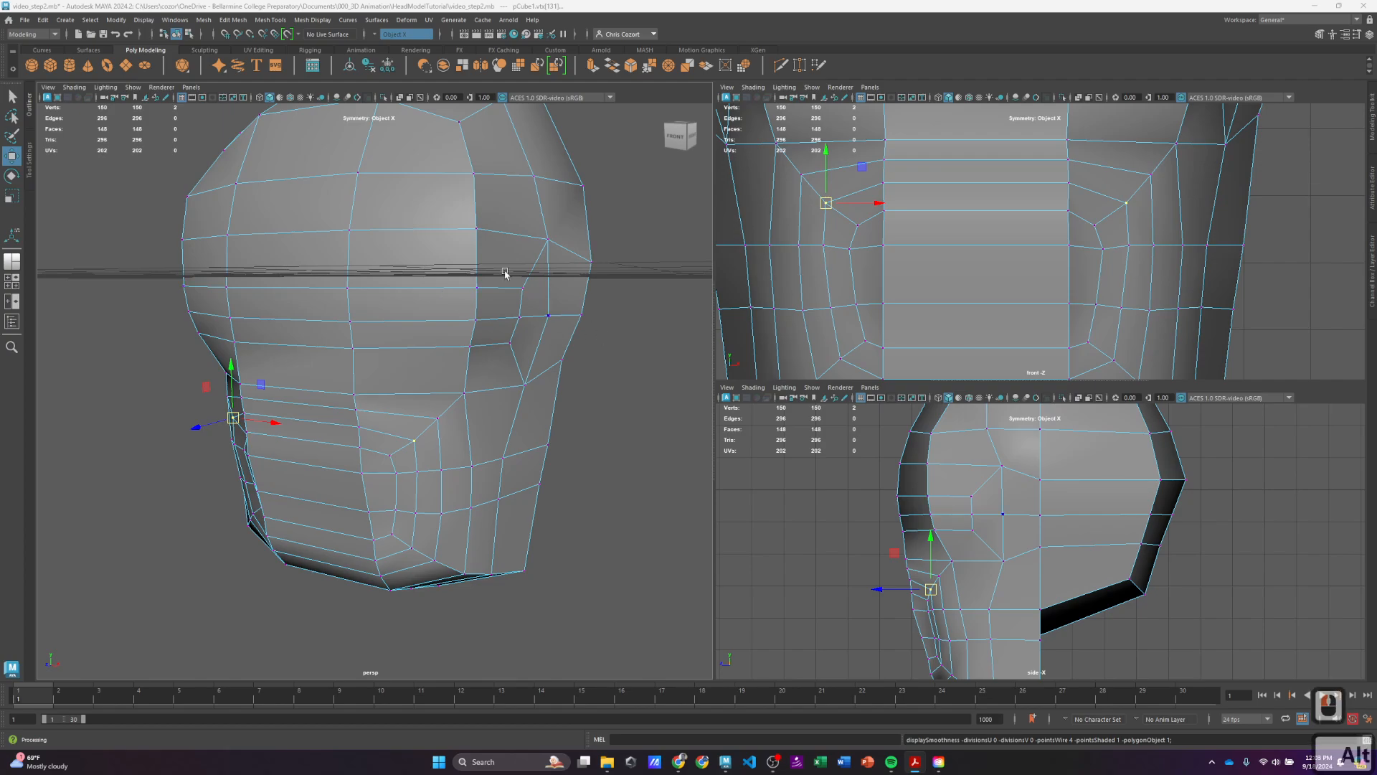
pyautogui.keyDown('alt'); pyautogui.moveTo(488, 251); pyautogui.dragTo(497, 279); pyautogui.keyUp('alt')
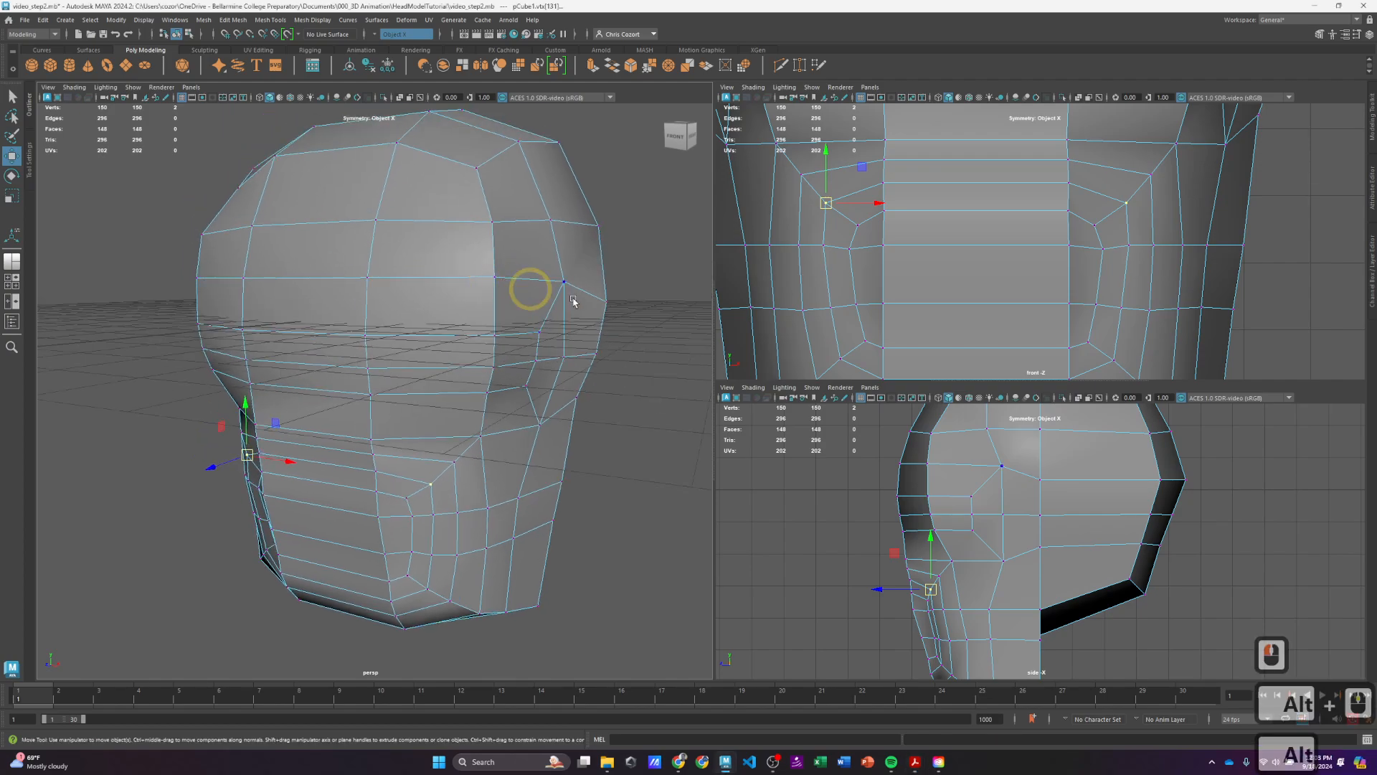
# Step: Select the vertical face loop running down the centre of the head and scale it slightly narrower in width
pyautogui.rightClick(348, 280)
pyautogui.click(349, 309)
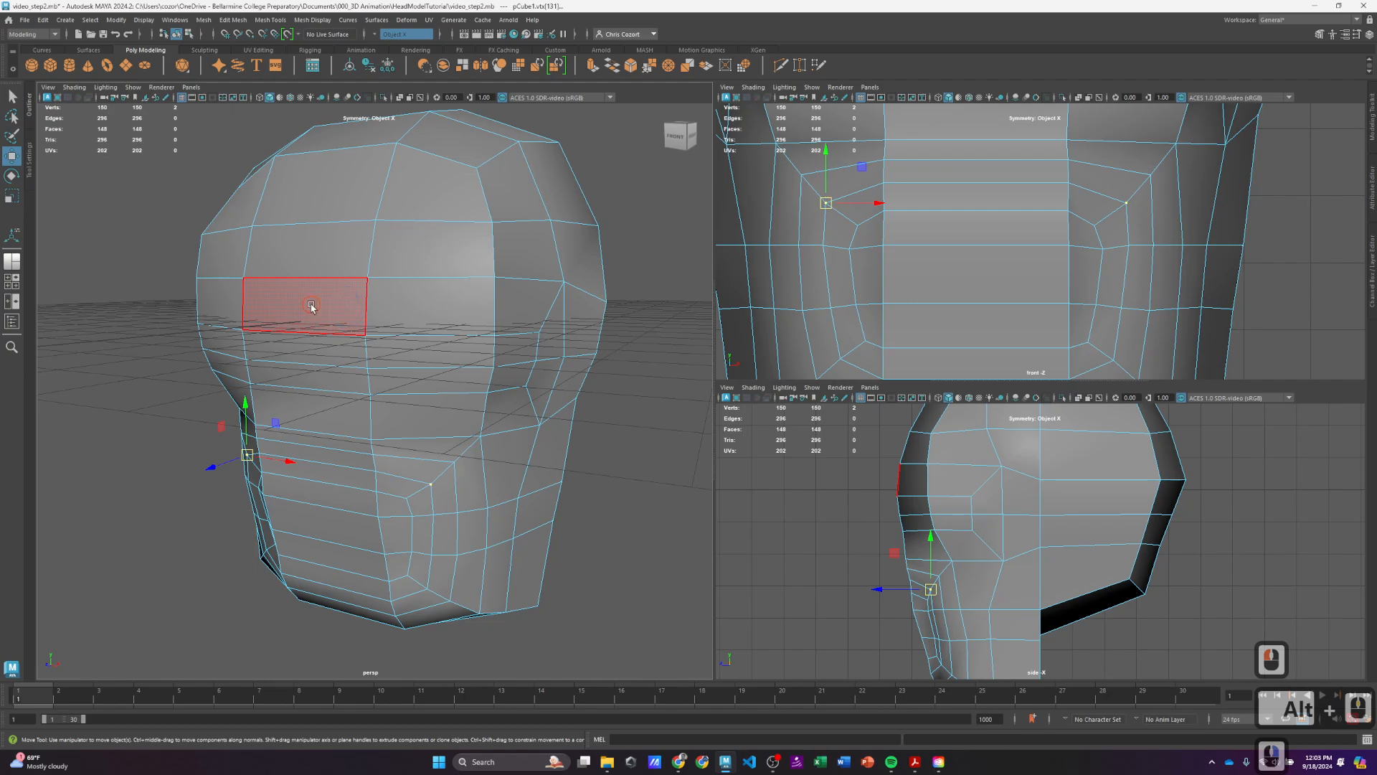
pyautogui.click(308, 307)
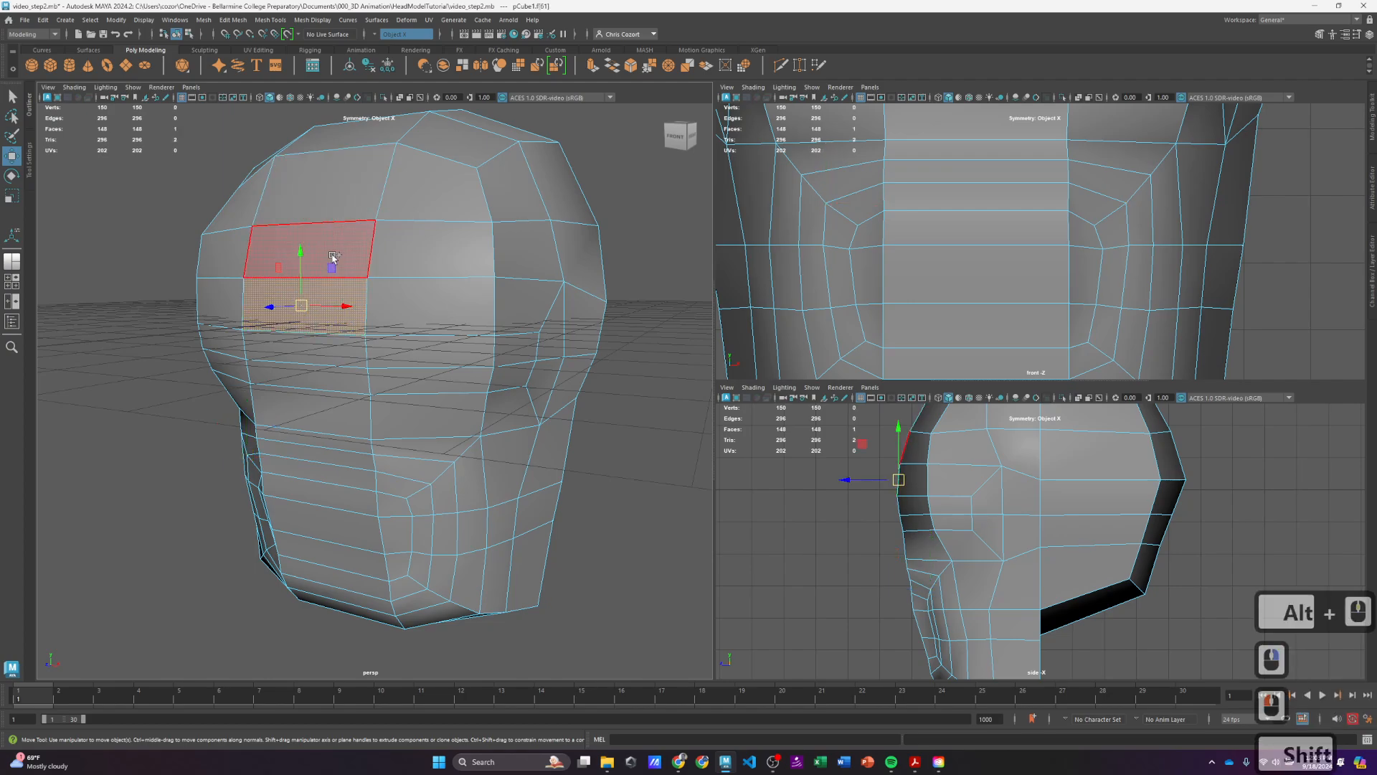
pyautogui.keyDown('shift'); pyautogui.doubleClick(333, 256); pyautogui.keyUp('shift')
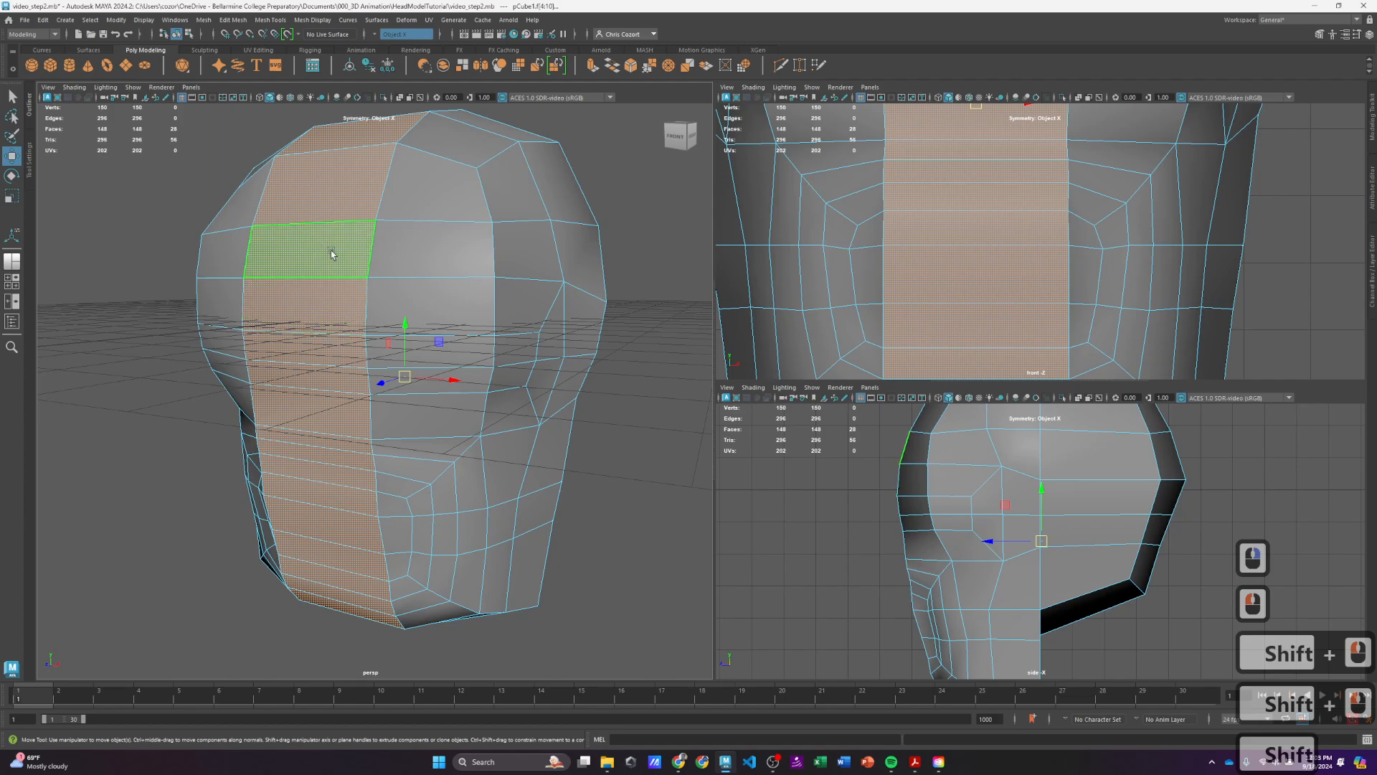
pyautogui.keyDown('alt'); pyautogui.moveTo(332, 298); pyautogui.dragTo(457, 375); pyautogui.keyUp('alt')
pyautogui.press('r')
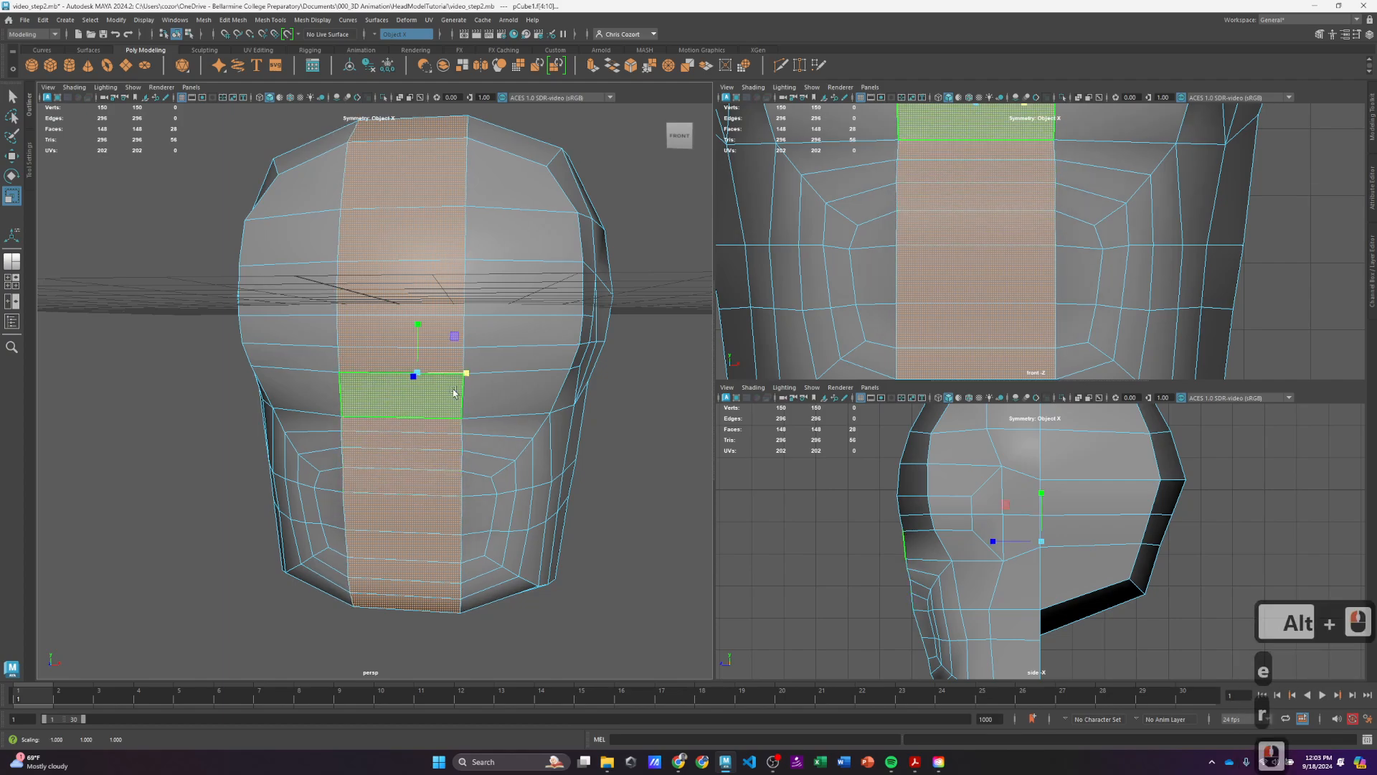
# Step: Clear the selection and reselect the vertical face loop down the centre of the head
pyautogui.keyDown('alt'); pyautogui.moveTo(516, 277); pyautogui.dragTo(577, 259); pyautogui.keyUp('alt')
pyautogui.click(603, 354)
pyautogui.click(405, 350)
pyautogui.keyDown('shift'); pyautogui.doubleClick(409, 395); pyautogui.keyUp('shift')
pyautogui.keyDown('shift'); pyautogui.click(470, 363); pyautogui.keyUp('shift')
pyautogui.keyDown('alt'); pyautogui.moveTo(578, 259); pyautogui.dragTo(537, 320, button='middle'); pyautogui.keyUp('alt')
pyautogui.scroll(-3, 537, 320)
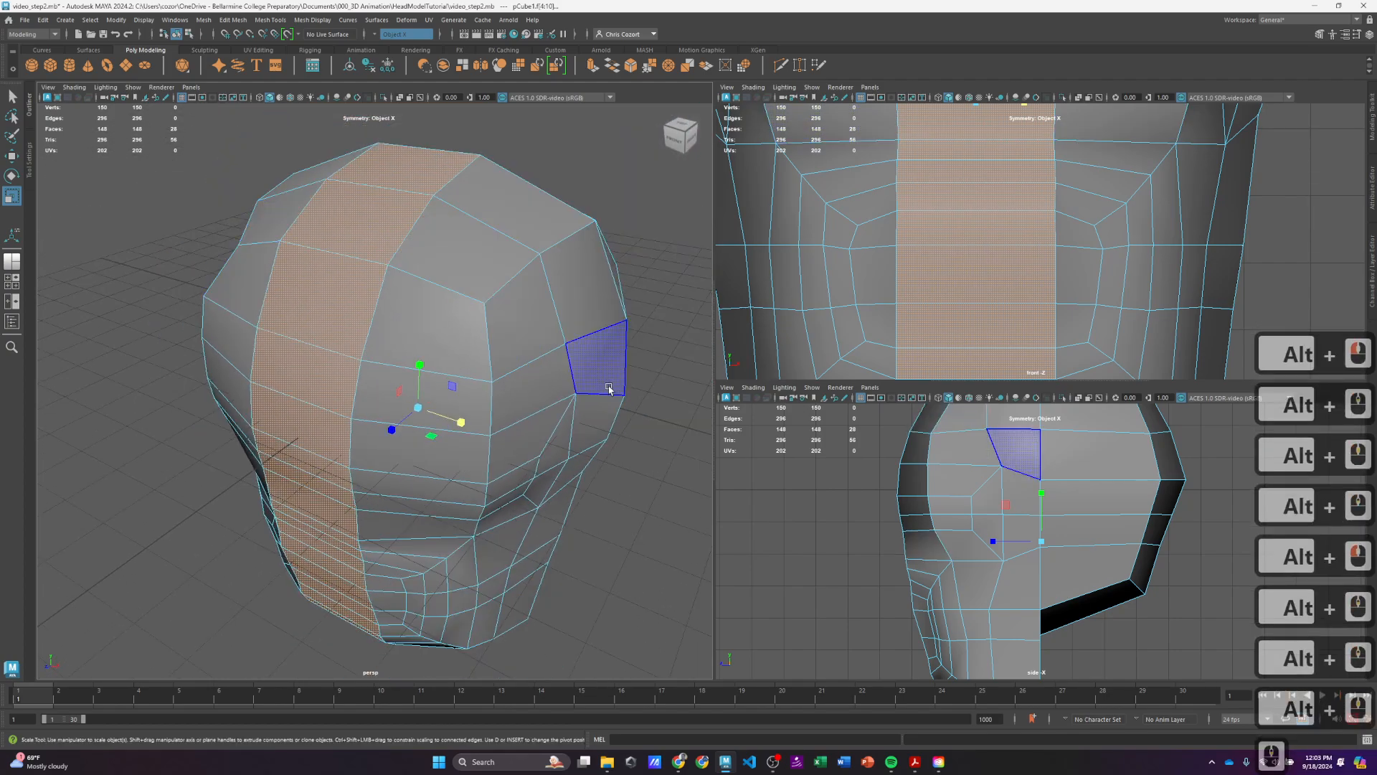
# Step: Select only the upper forehead face in the head's centre column
pyautogui.click(354, 209)
pyautogui.keyDown('alt'); pyautogui.moveTo(452, 307); pyautogui.dragTo(471, 290); pyautogui.keyUp('alt')
pyautogui.press('Tab')
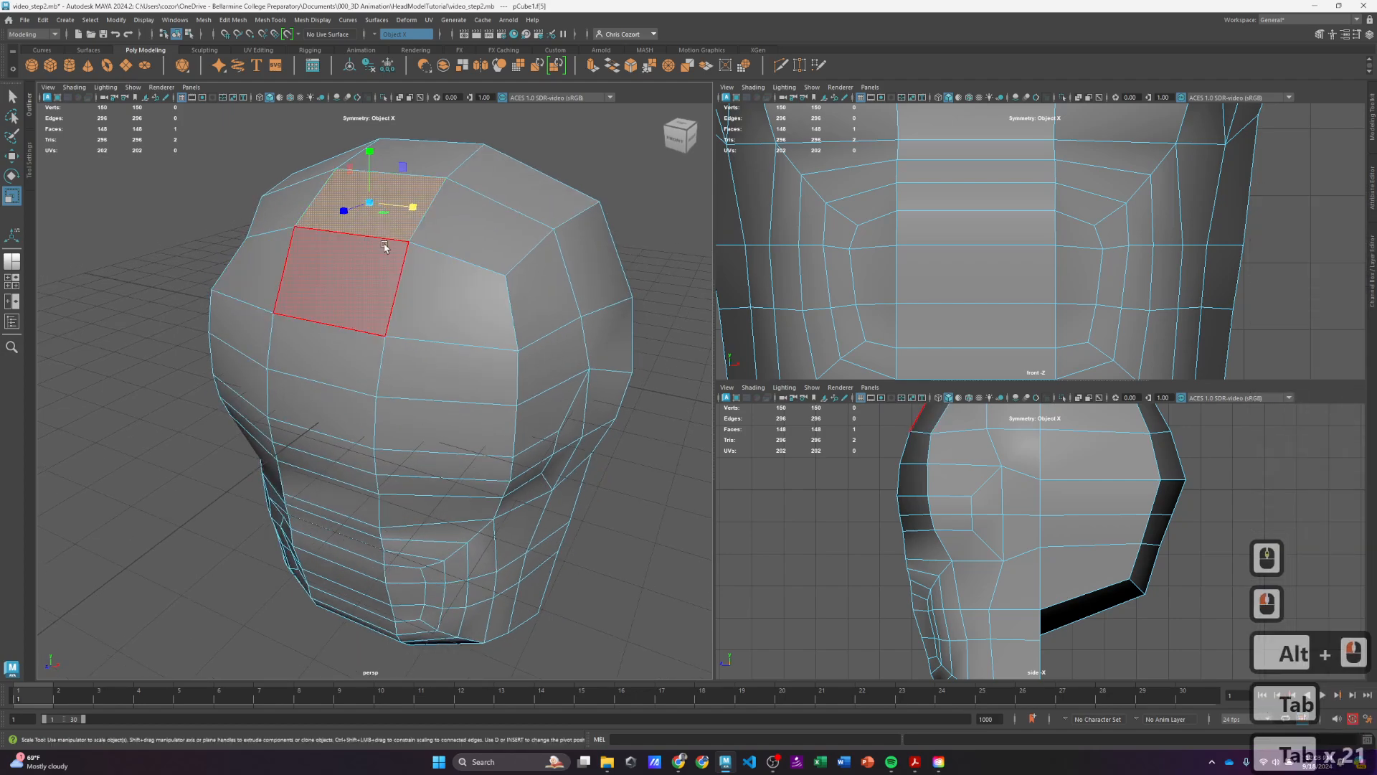
pyautogui.press('Tab')
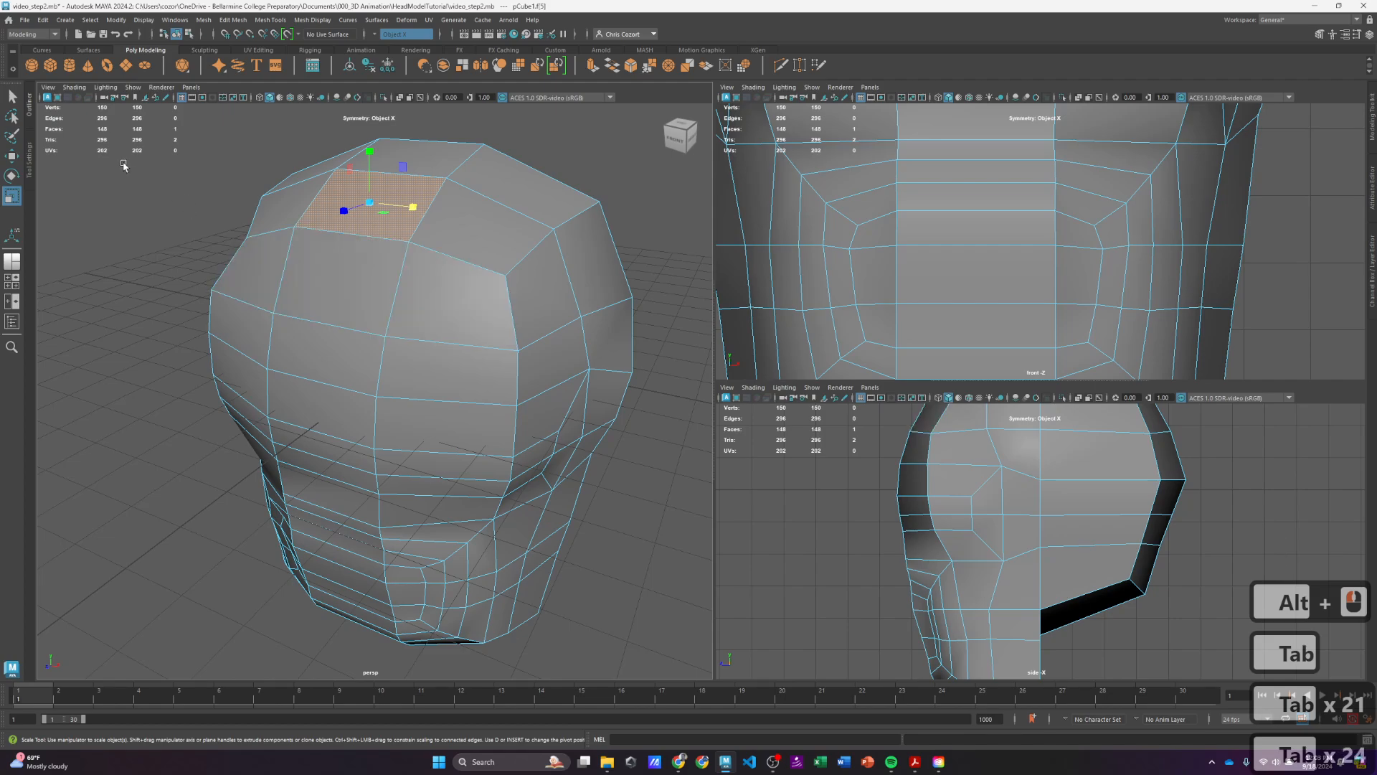
# Step: Try the Paint Selection Tool on the upper forehead face and return to the Move tool
pyautogui.click(12, 135)
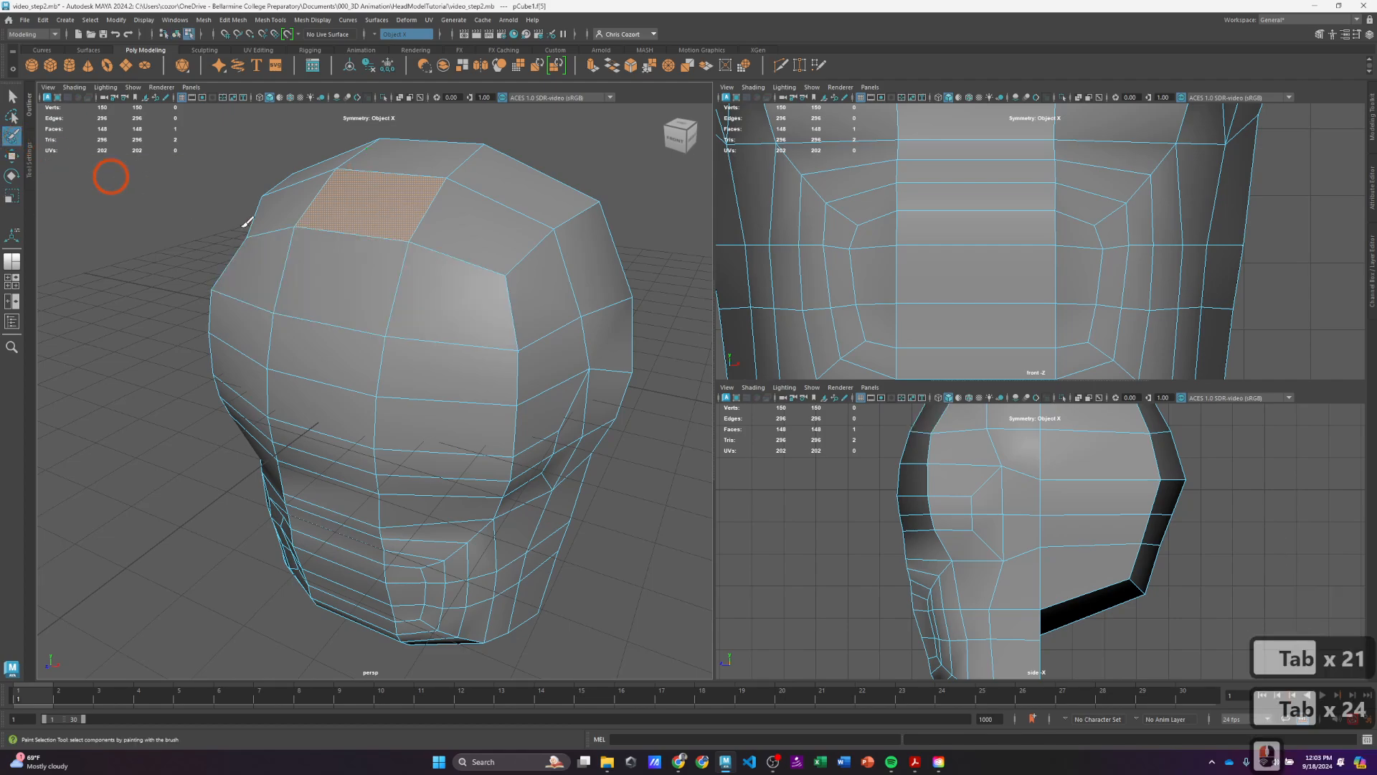
pyautogui.click(372, 214)
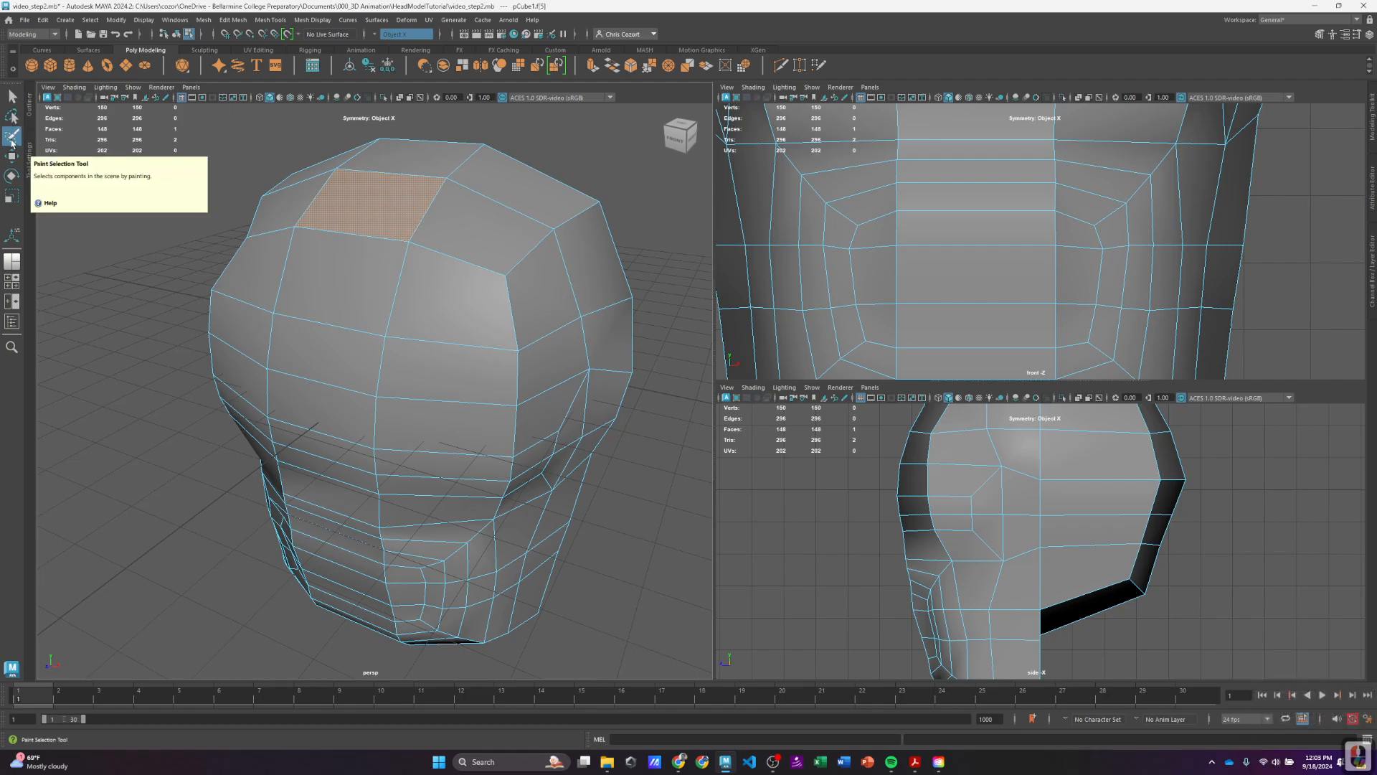
pyautogui.click(362, 217)
pyautogui.press('w')
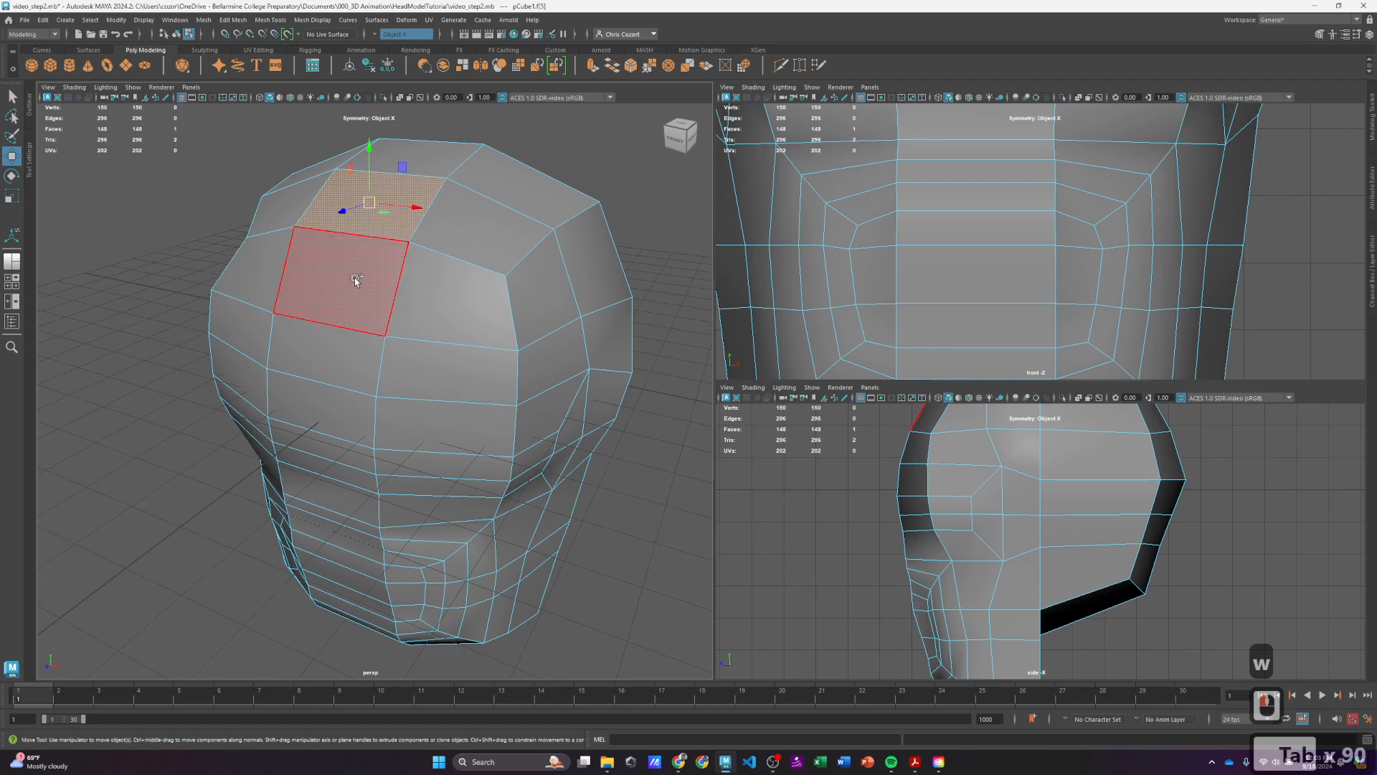
# Step: Paint-select the centre column of faces from the upper forehead down to just above the mouth
pyautogui.click(572, 151)
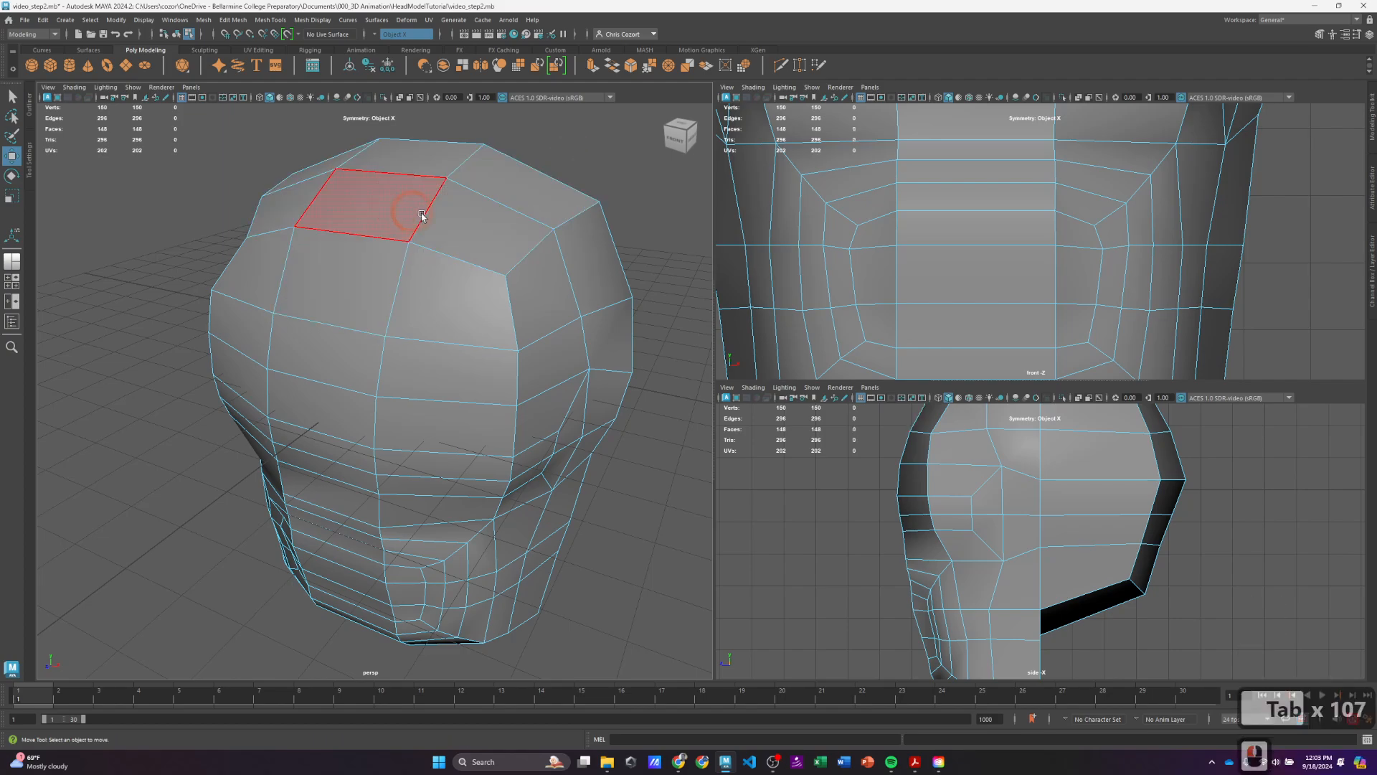
pyautogui.click(448, 246)
pyautogui.press('Tab')
pyautogui.click(381, 203)
pyautogui.press('Tab')
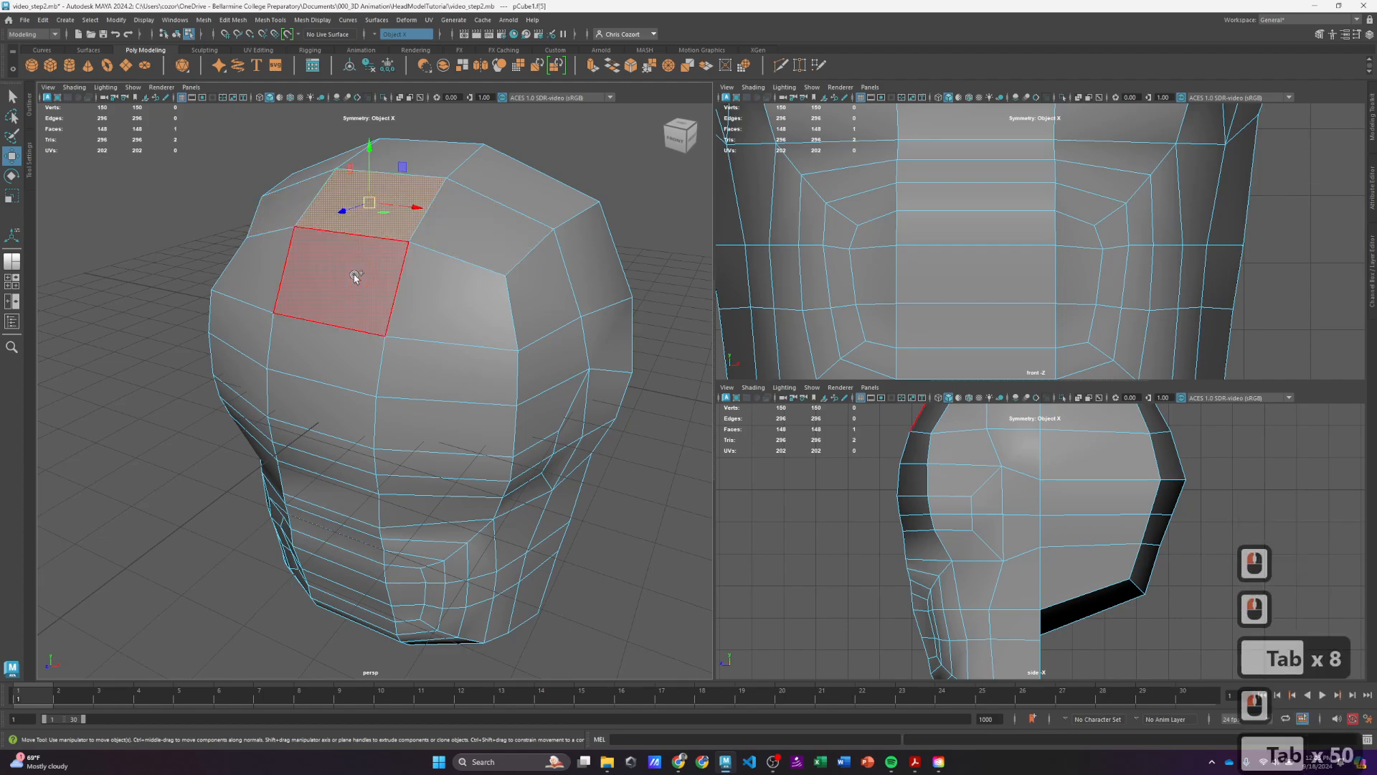
pyautogui.moveTo(356, 277); pyautogui.dragTo(341, 451)
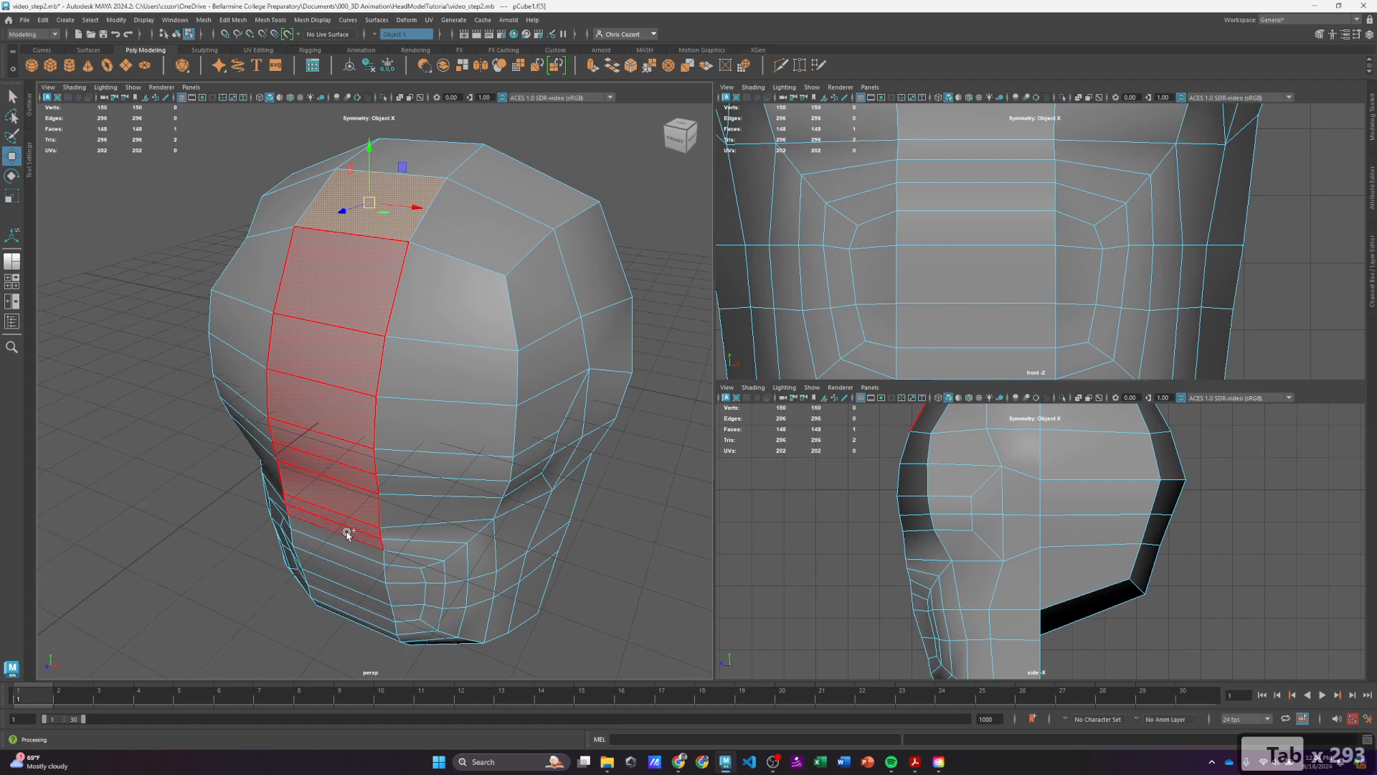
pyautogui.moveTo(347, 533); pyautogui.dragTo(347, 535)
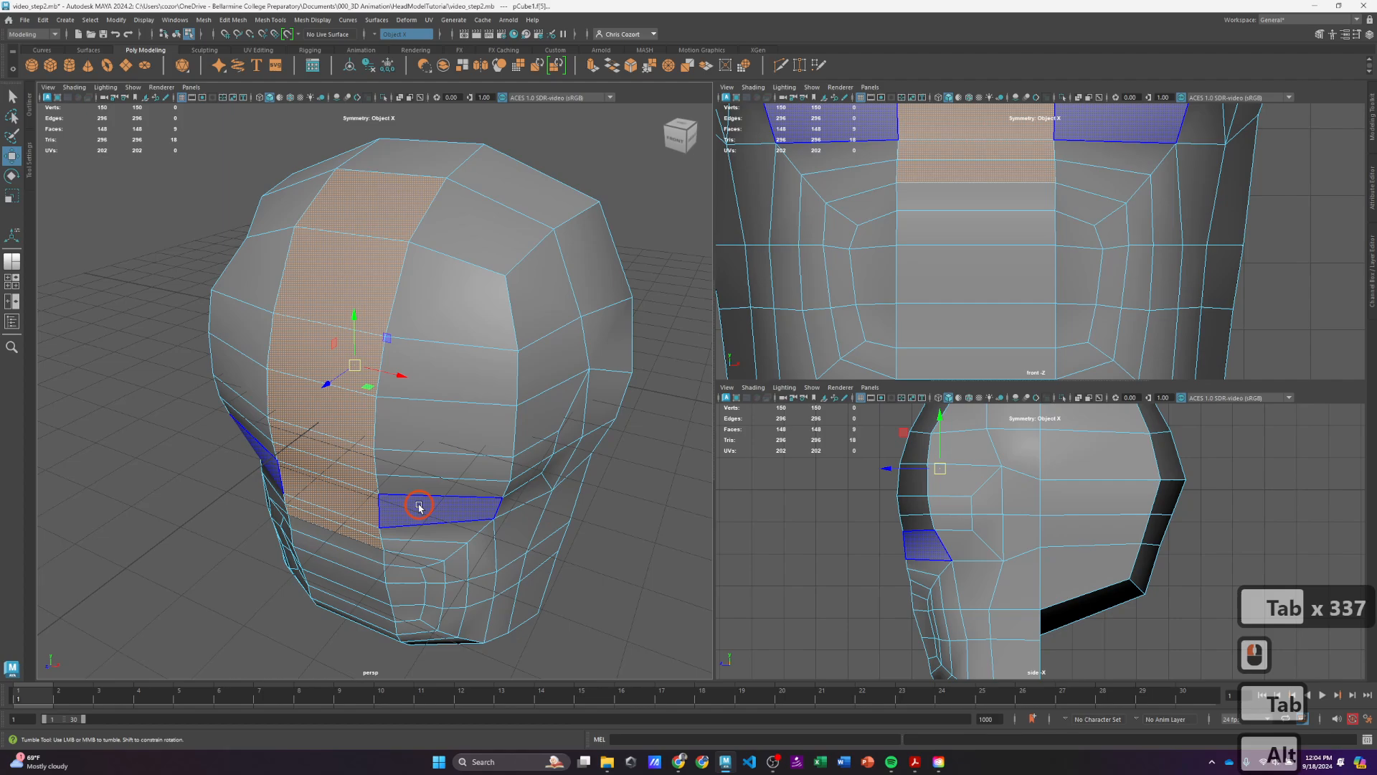
pyautogui.keyDown('alt'); pyautogui.moveTo(420, 506); pyautogui.dragTo(418, 504); pyautogui.keyUp('alt')
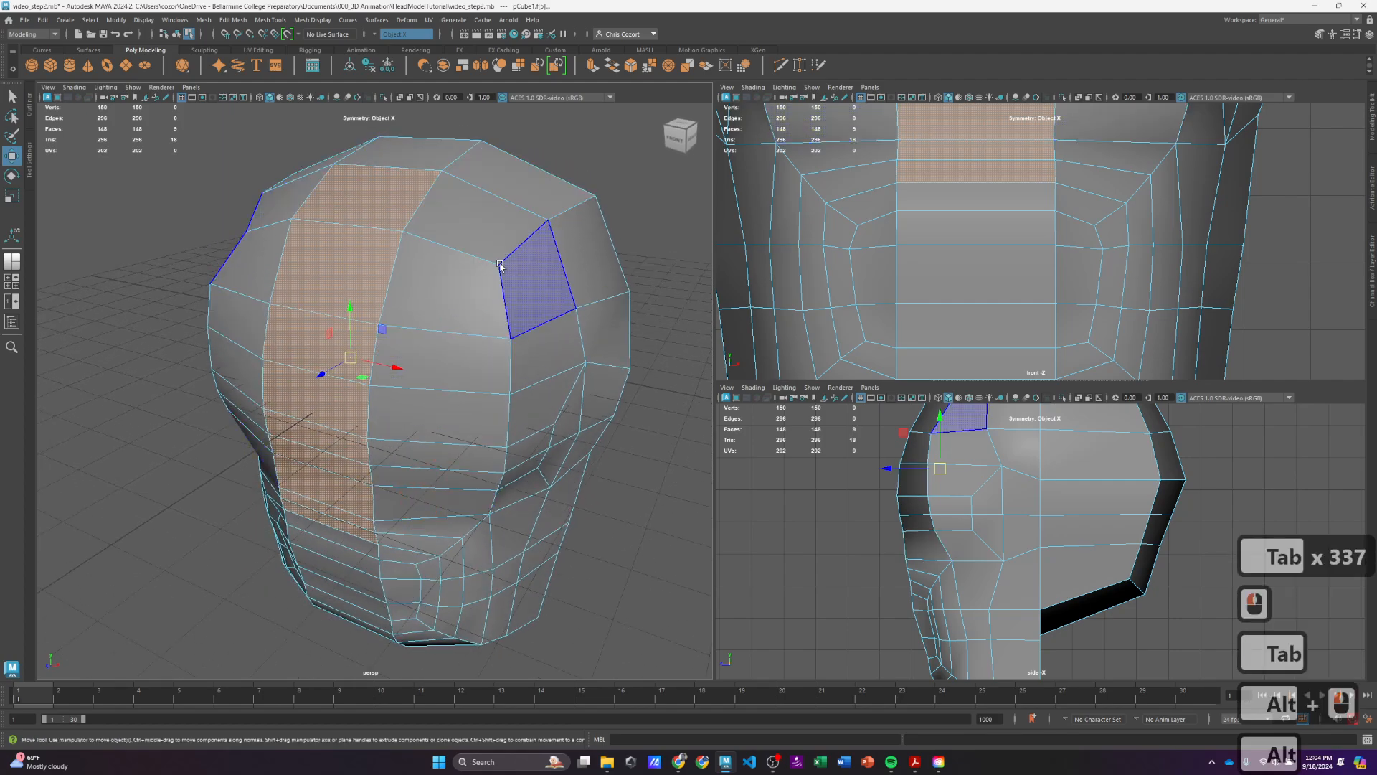
# Step: Extend the face selection with the outer mouth ring's upper face on each side, just above the mouth
pyautogui.keyDown('alt'); pyautogui.moveTo(462, 371); pyautogui.dragTo(473, 346); pyautogui.keyUp('alt')
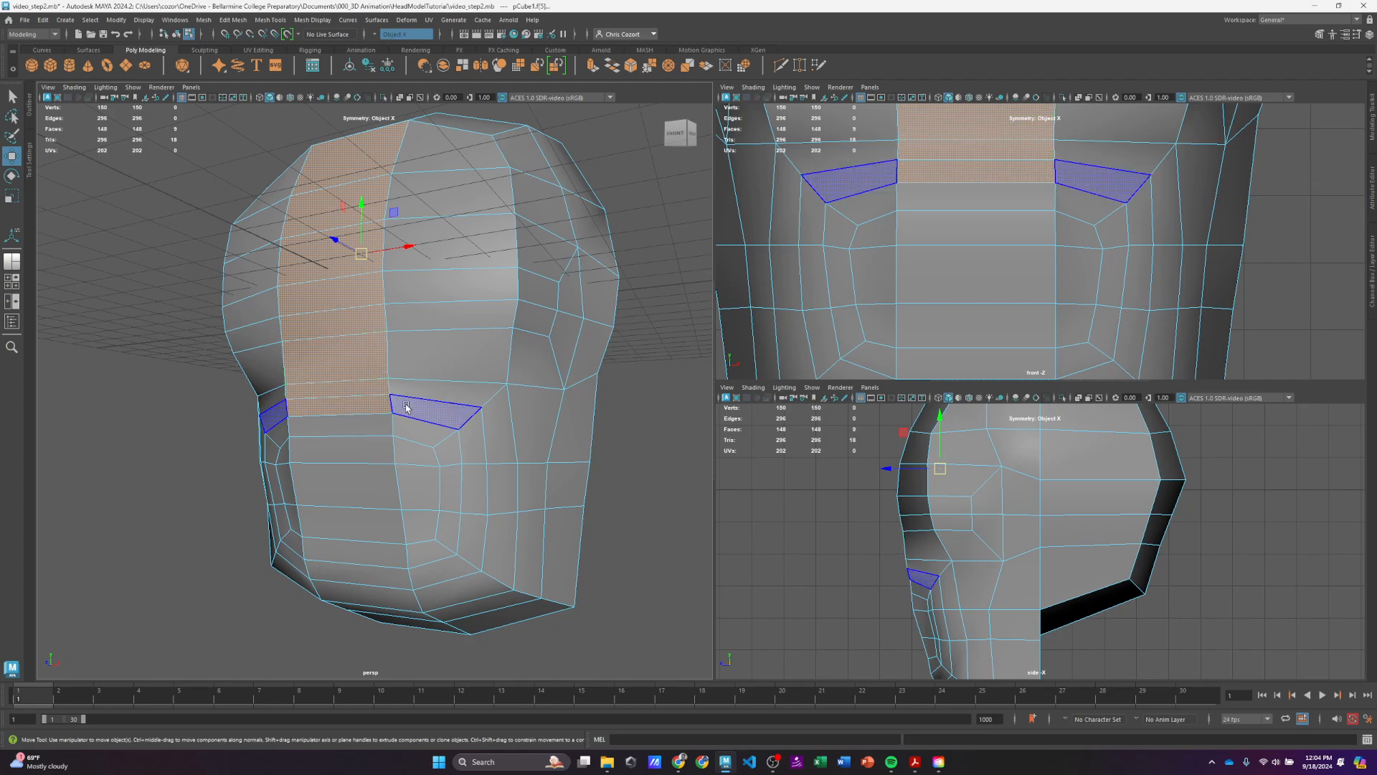
pyautogui.press('Tab')
pyautogui.press('Tab')
pyautogui.press('Tab')
pyautogui.press('Tab')
pyautogui.press('Tab')
pyautogui.press('Tab')
pyautogui.press('Tab')
pyautogui.press('Tab')
pyautogui.press('Tab')
pyautogui.press('Tab')
pyautogui.press('Tab')
pyautogui.press('Tab')
pyautogui.press('Tab')
pyautogui.press('Tab')
pyautogui.press('Tab')
pyautogui.press('Tab')
pyautogui.press('Tab')
pyautogui.press('Tab')
pyautogui.press('Tab')
pyautogui.press('Tab')
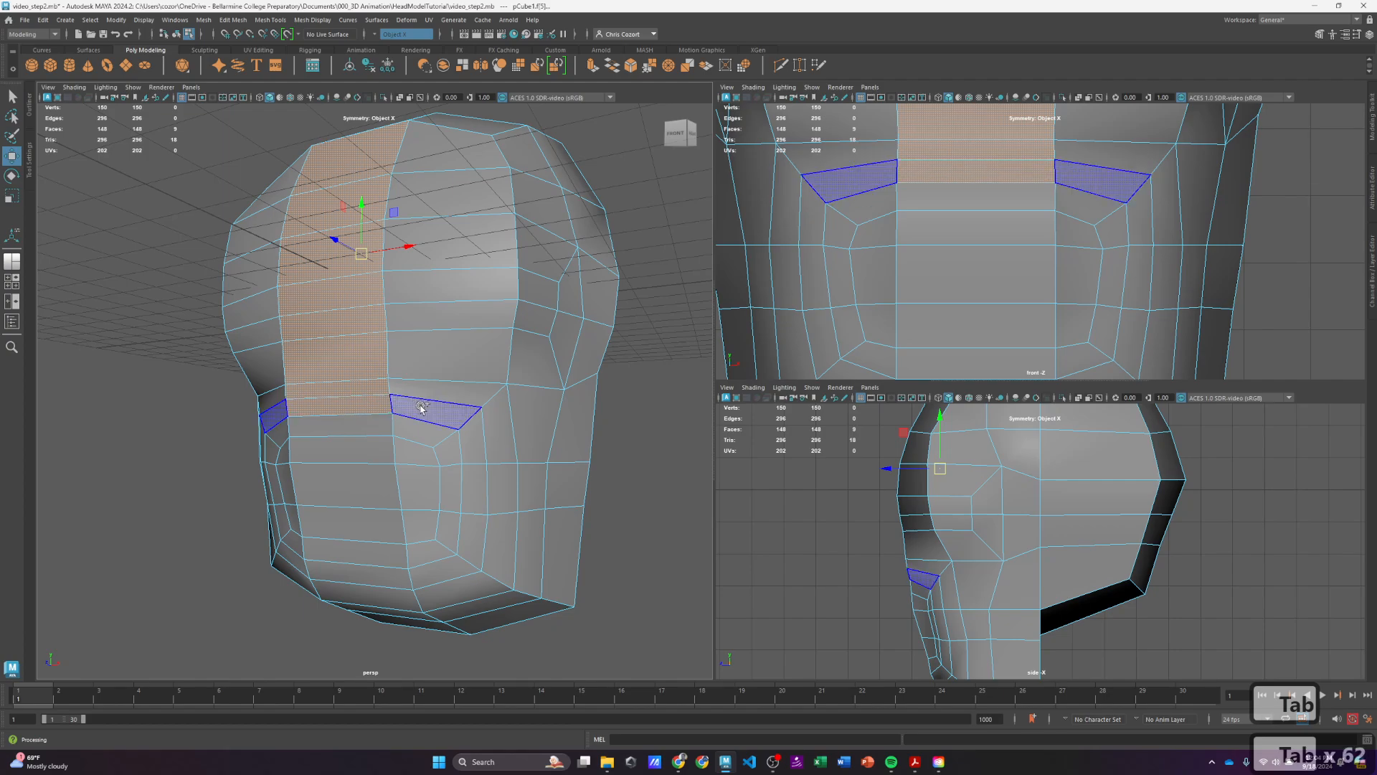
pyautogui.press('Tab')
pyautogui.press('Tab')
pyautogui.press('Tab')
pyautogui.press('Tab')
pyautogui.press('Tab')
pyautogui.press('Tab')
pyautogui.press('Tab')
pyautogui.press('Tab')
pyautogui.press('Tab')
pyautogui.press('Tab')
pyautogui.press('Tab')
pyautogui.press('Tab')
pyautogui.press('Tab')
pyautogui.press('Tab')
pyautogui.press('Tab')
pyautogui.press('Tab')
pyautogui.press('Tab')
pyautogui.press('Tab')
pyautogui.press('Tab')
pyautogui.press('Tab')
pyautogui.click(439, 411)
pyautogui.press('Tab')
pyautogui.press('Tab')
pyautogui.press('Tab')
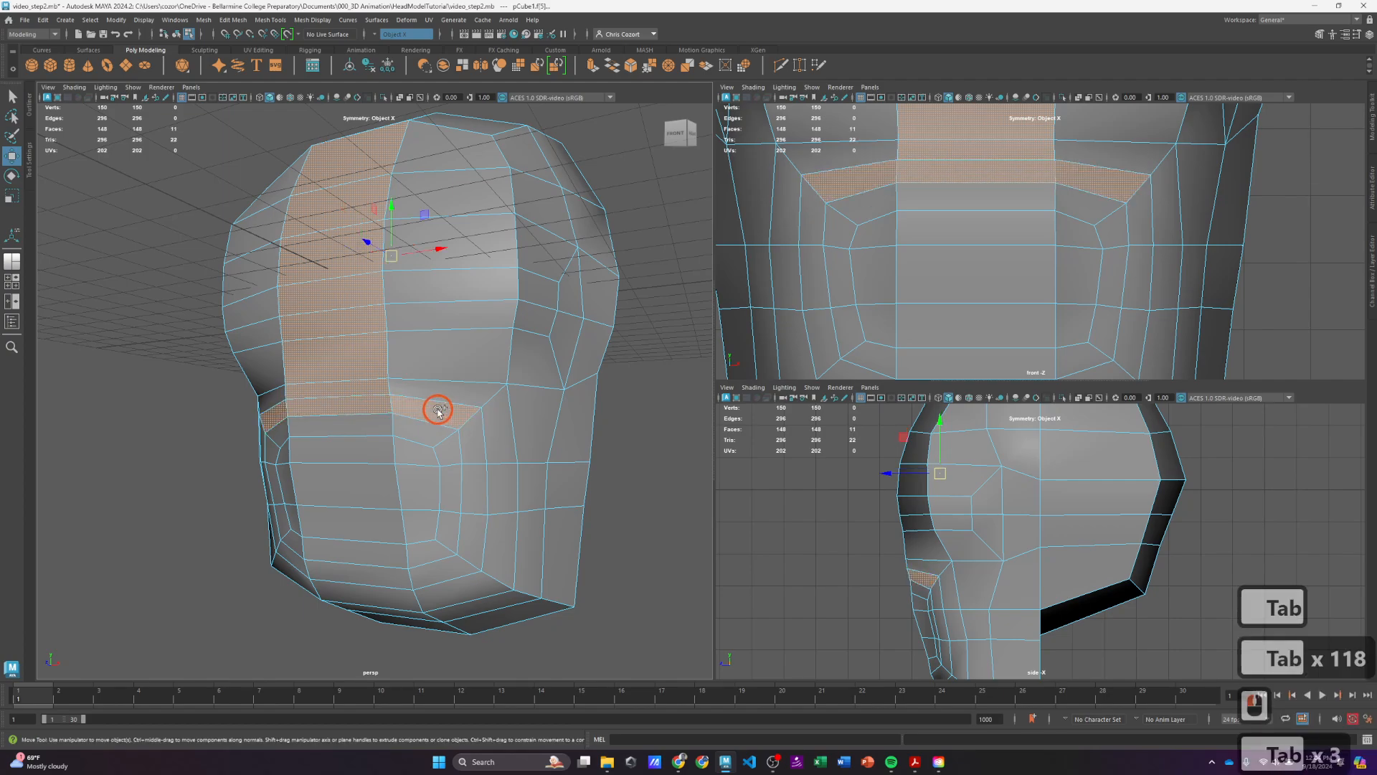
pyautogui.press('Tab')
pyautogui.press('Tab')
pyautogui.press('Tab')
pyautogui.press('Tab')
pyautogui.press('Tab')
pyautogui.press('Tab')
pyautogui.press('Tab')
pyautogui.press('Tab')
pyautogui.press('Tab')
pyautogui.press('Tab')
pyautogui.press('Tab')
pyautogui.press('Tab')
pyautogui.press('Tab')
pyautogui.press('Tab')
pyautogui.press('Tab')
pyautogui.press('Tab')
pyautogui.press('Tab')
pyautogui.press('Tab')
pyautogui.press('Tab')
pyautogui.press('Tab')
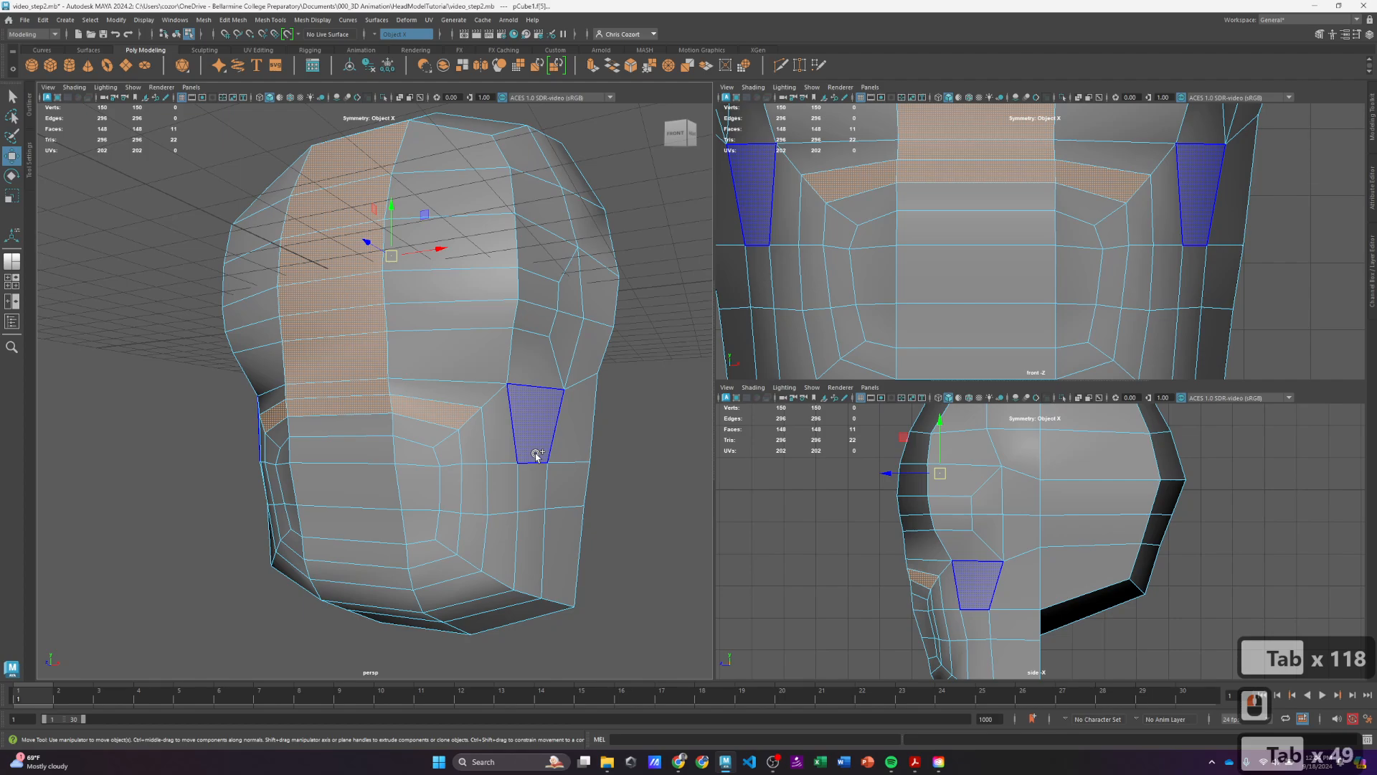
# Step: Bevel the selected face column and upper mouth faces with a fraction of 0.5 and one segment
pyautogui.moveTo(531, 389)
pyautogui.keyDown('alt'); pyautogui.mouseDown()
pyautogui.moveTo(578, 400)
pyautogui.moveTo(519, 406)
pyautogui.moveTo(526, 391)
pyautogui.mouseUp(); pyautogui.keyUp('alt')
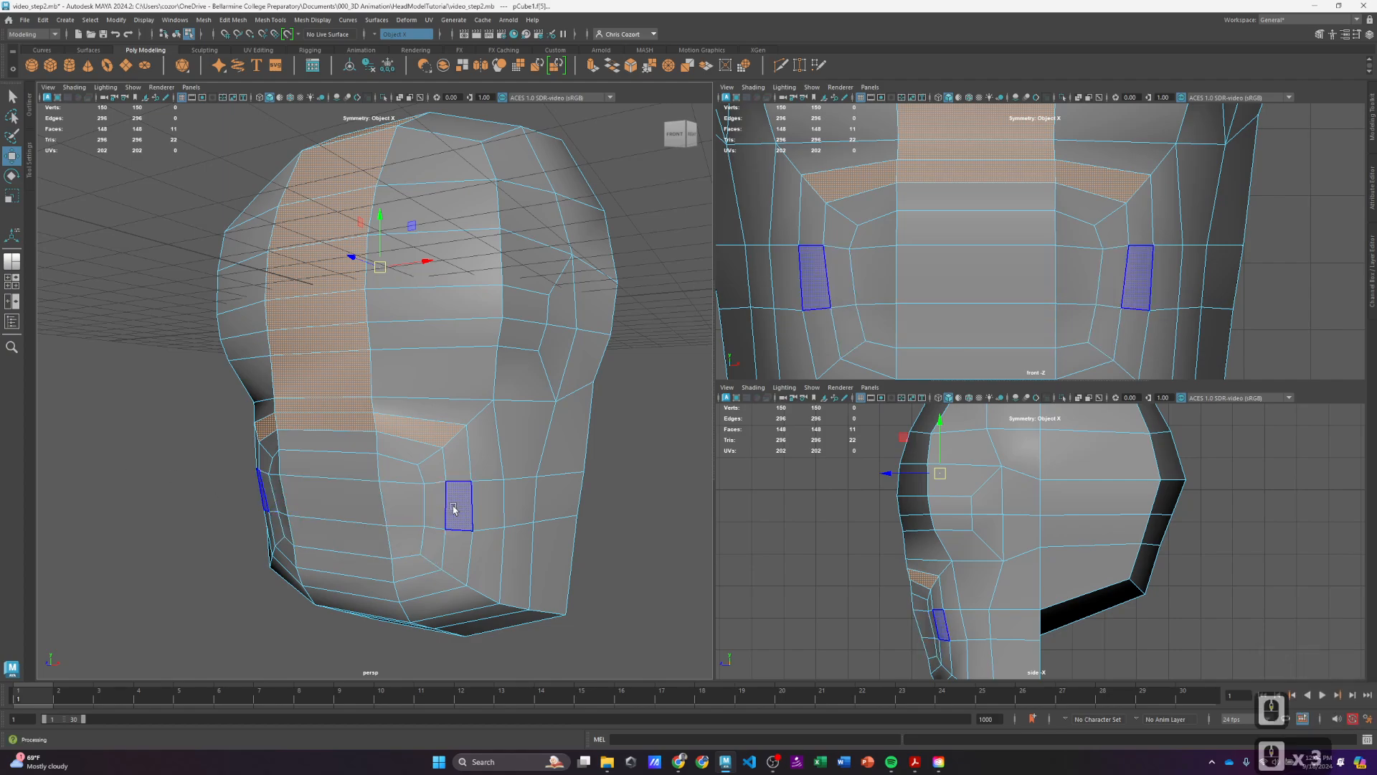
pyautogui.keyDown('shift'); pyautogui.rightClick(334, 378); pyautogui.keyUp('shift')
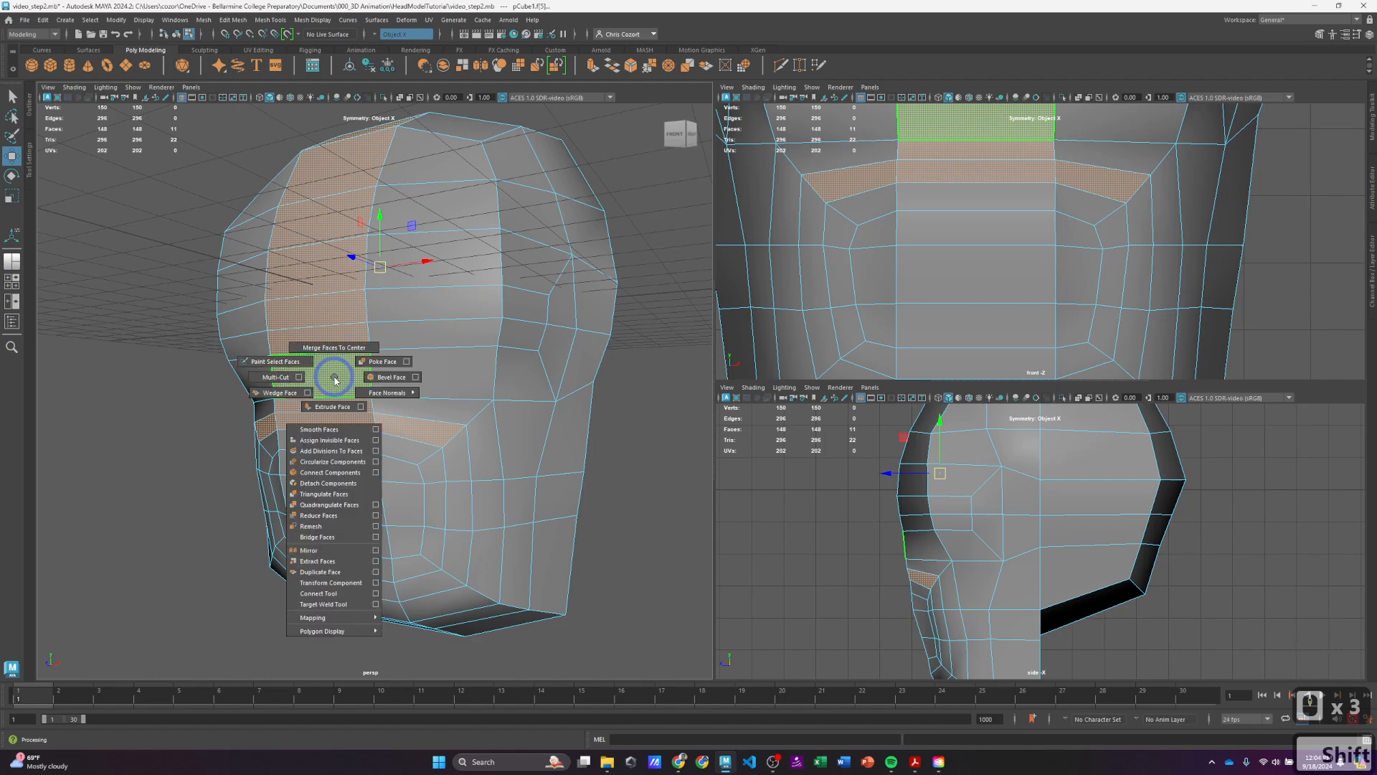
pyautogui.click(385, 378)
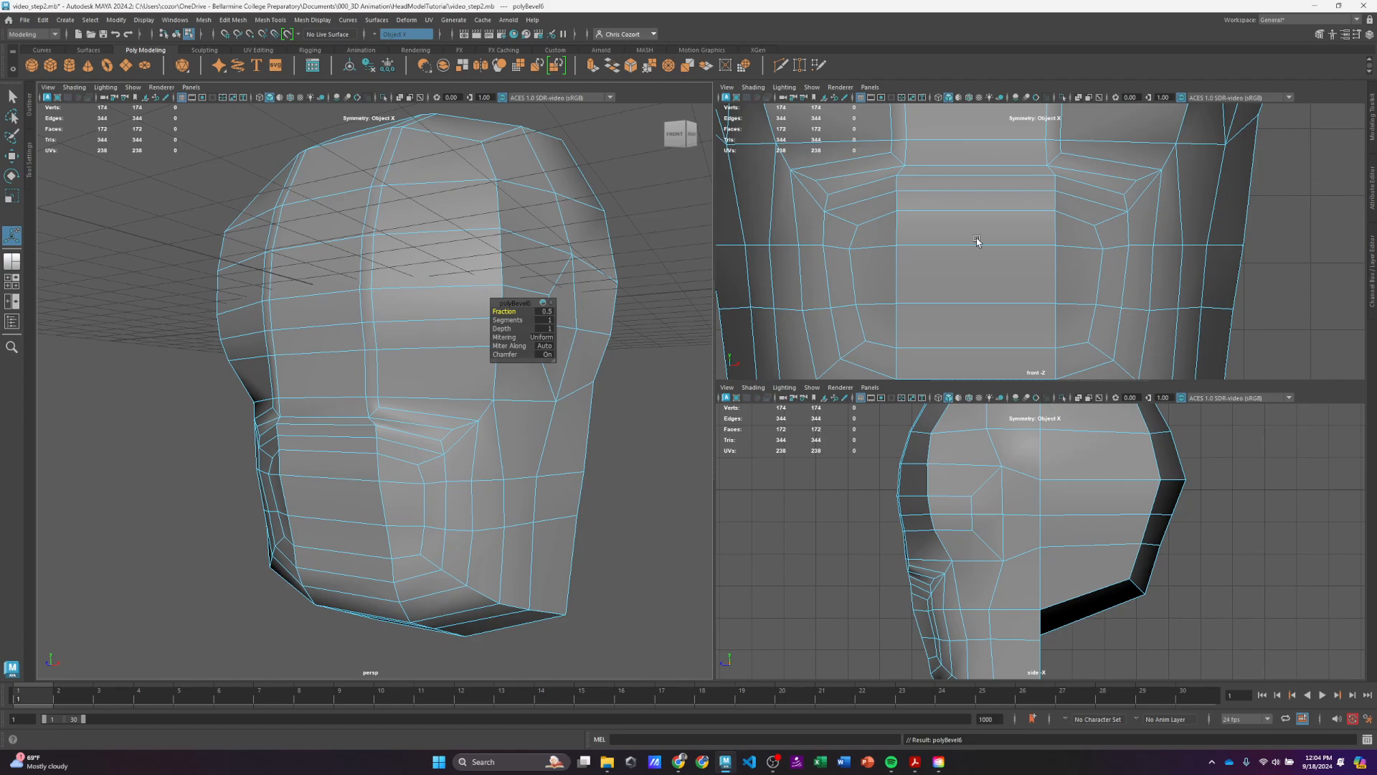
# Step: Preview the bevelled head as a smoothed mesh and return to the unsmoothed display
pyautogui.press('3')
pyautogui.press('1')
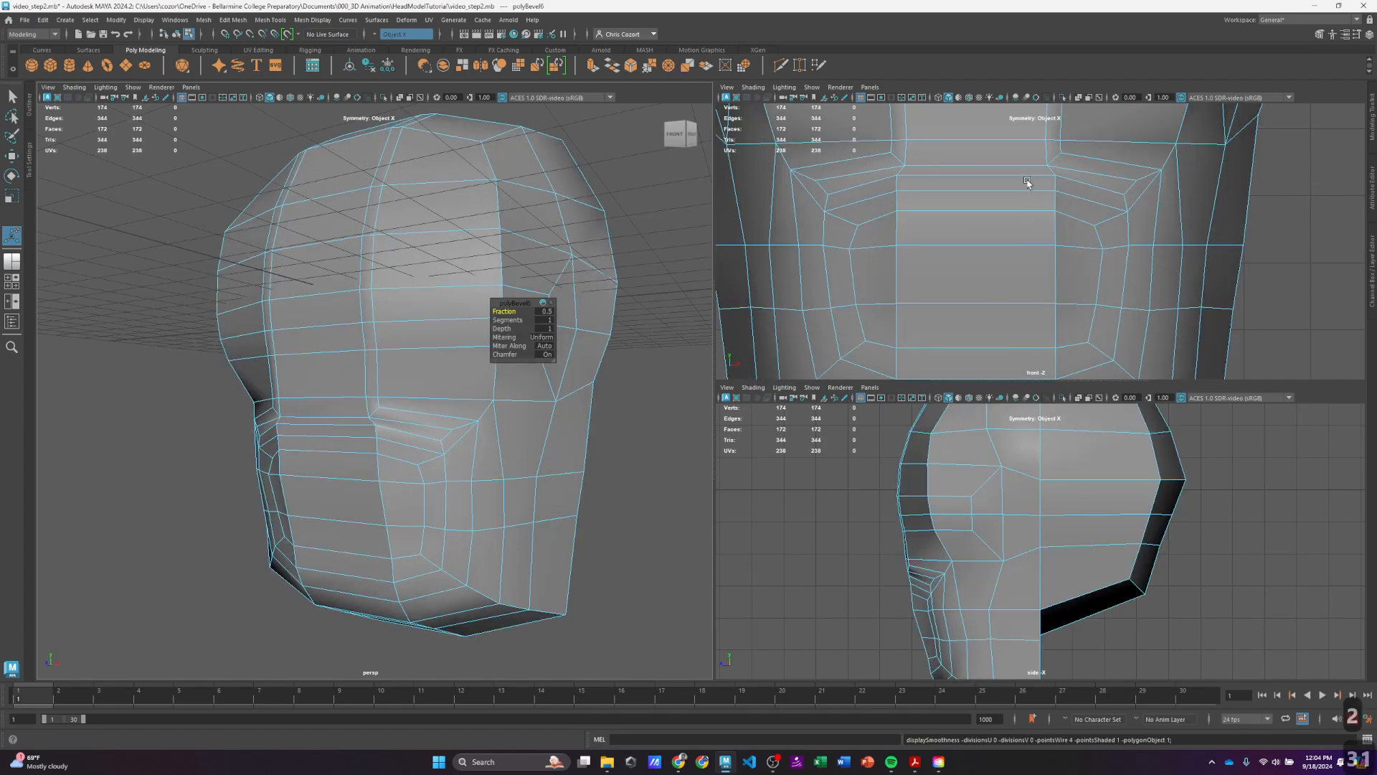
pyautogui.press('2')
pyautogui.press('3')
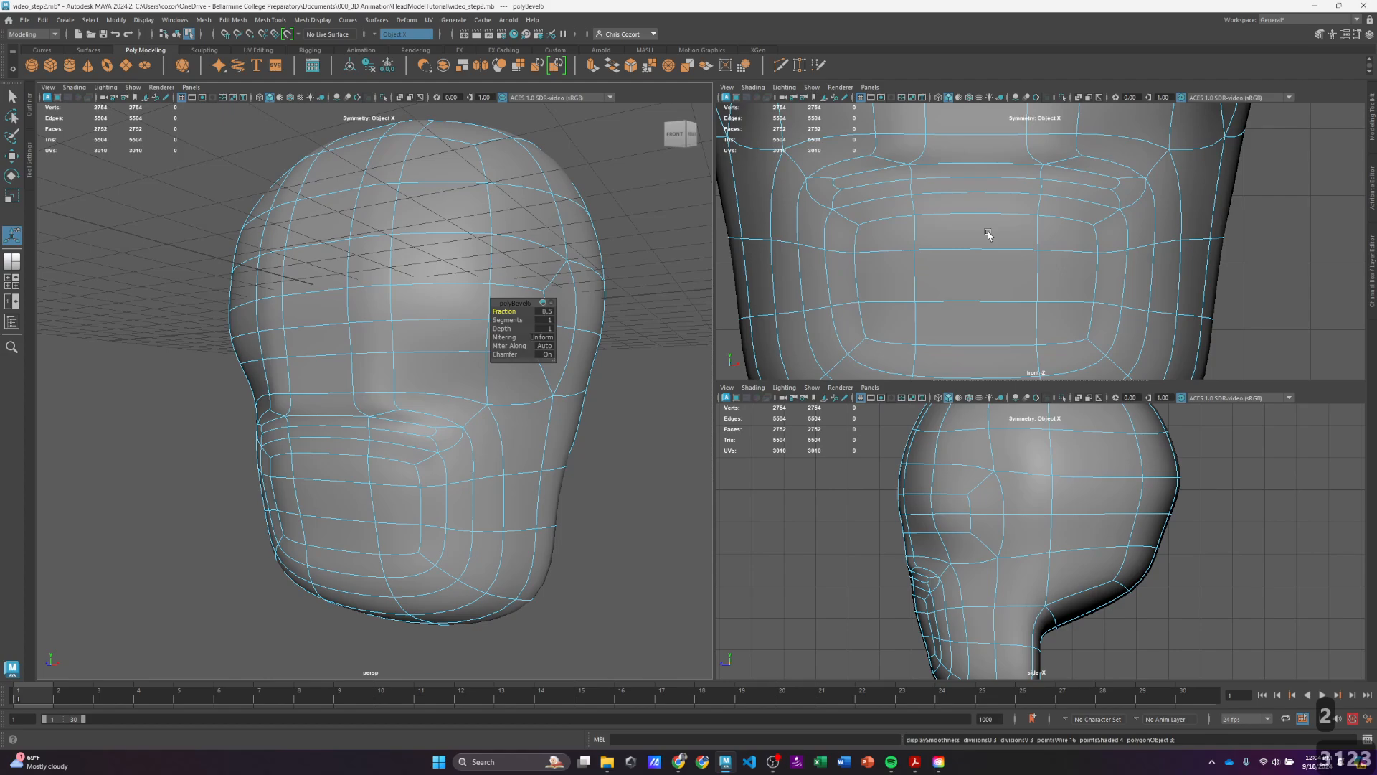
pyautogui.press('1')
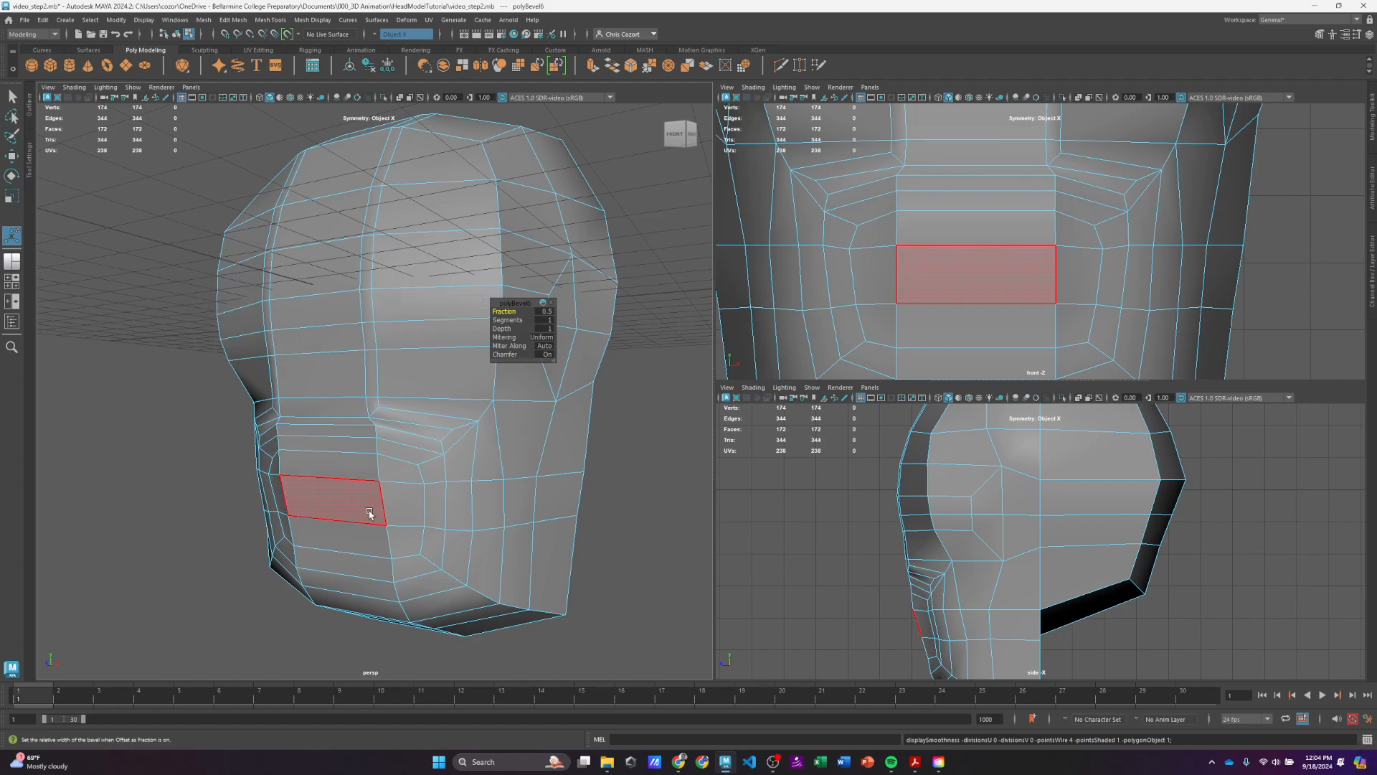
# Step: Switch to vertex selection and box-select the vertices of the two central vertical columns in the front view
pyautogui.press('space')
pyautogui.press('space')
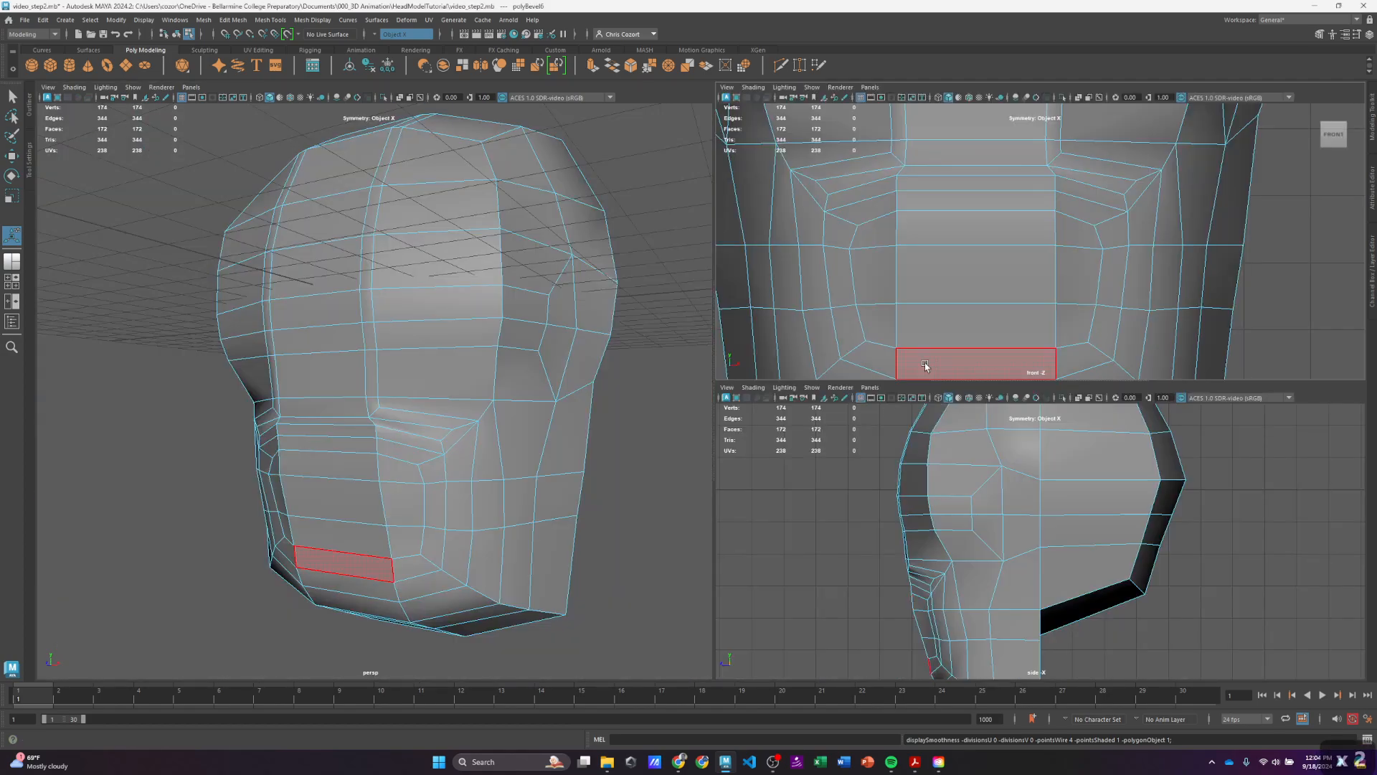
pyautogui.scroll(-4, 1024, 278)
pyautogui.scroll(5, 1024, 277)
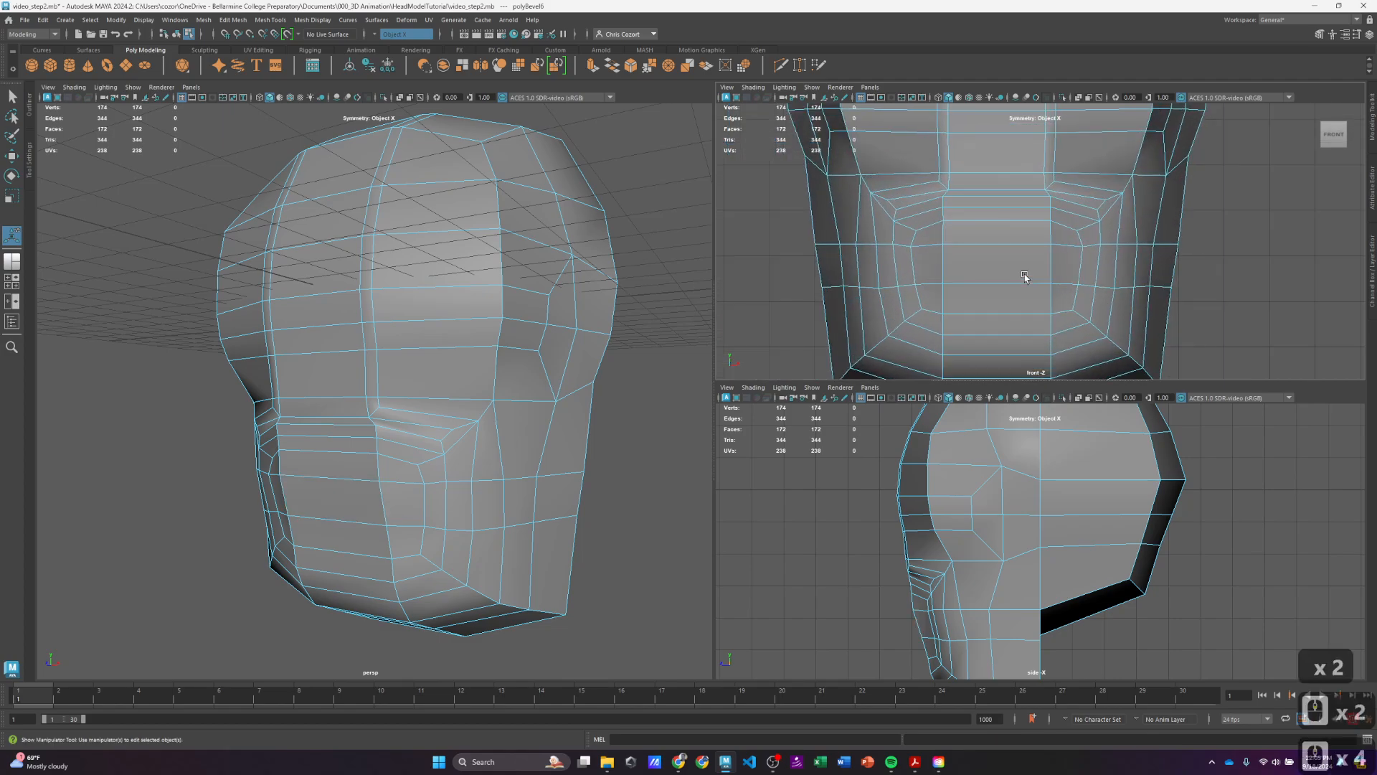
pyautogui.rightClick(999, 192)
pyautogui.moveTo(999, 193); pyautogui.dragTo(954, 194, button='right')
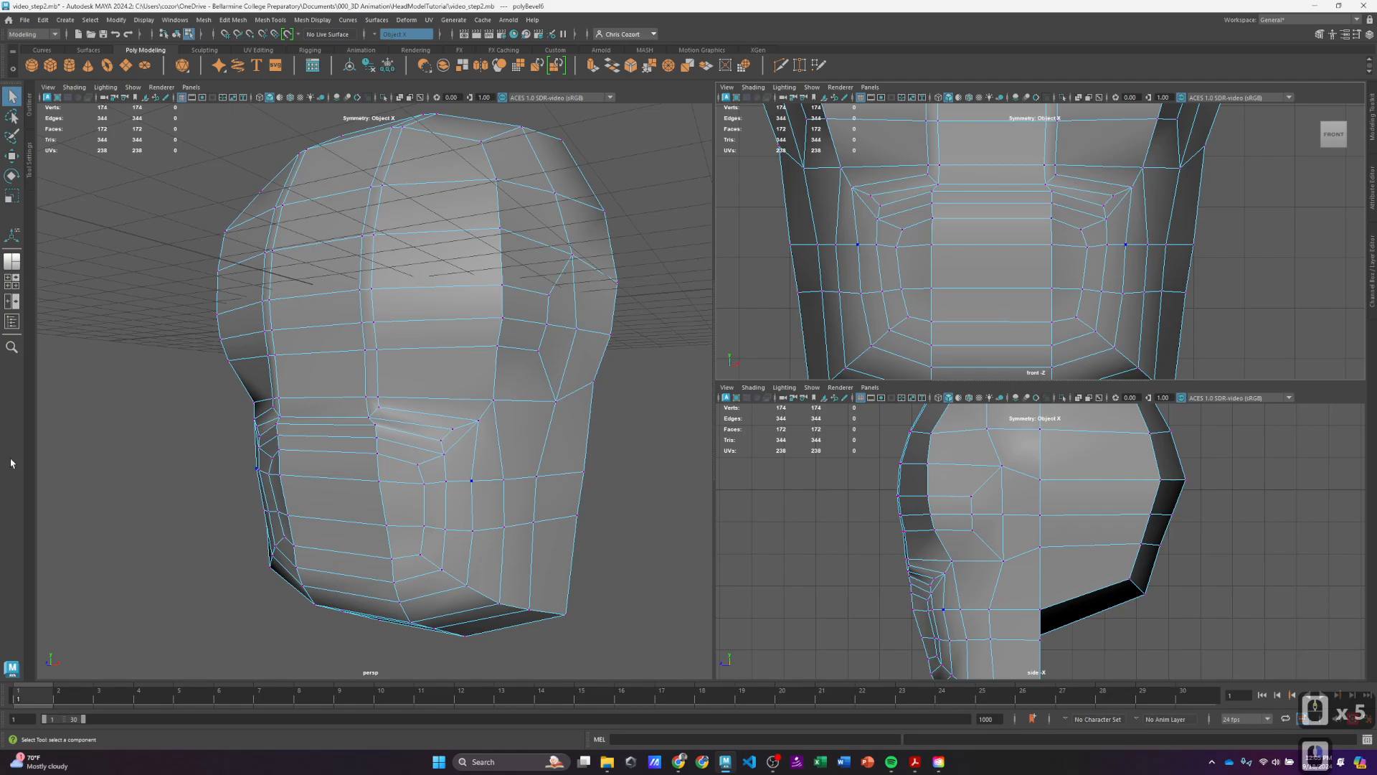
pyautogui.scroll(-3, 997, 261)
pyautogui.keyDown('alt'); pyautogui.moveTo(1023, 203); pyautogui.dragTo(953, 270, button='middle'); pyautogui.keyUp('alt')
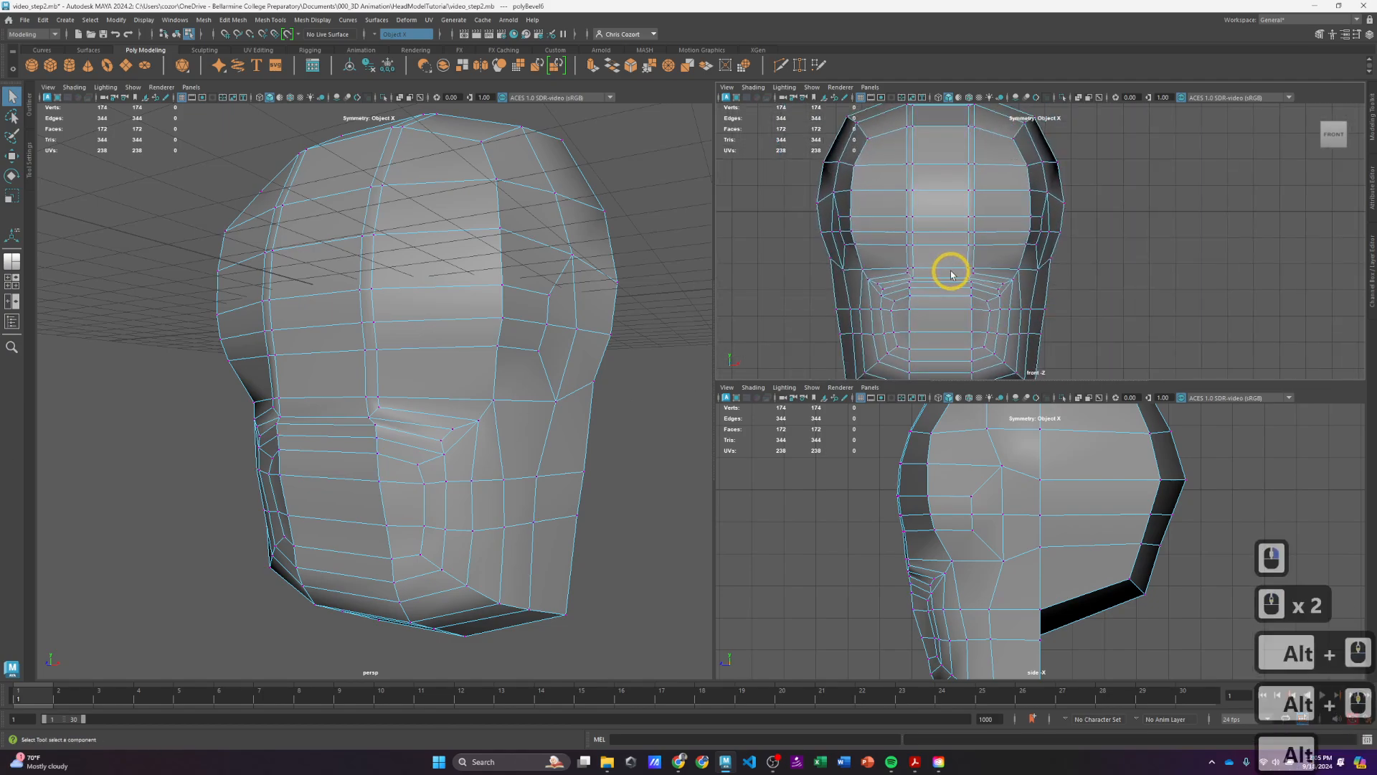
pyautogui.scroll(-1, 953, 268)
pyautogui.scroll(-1, 970, 191)
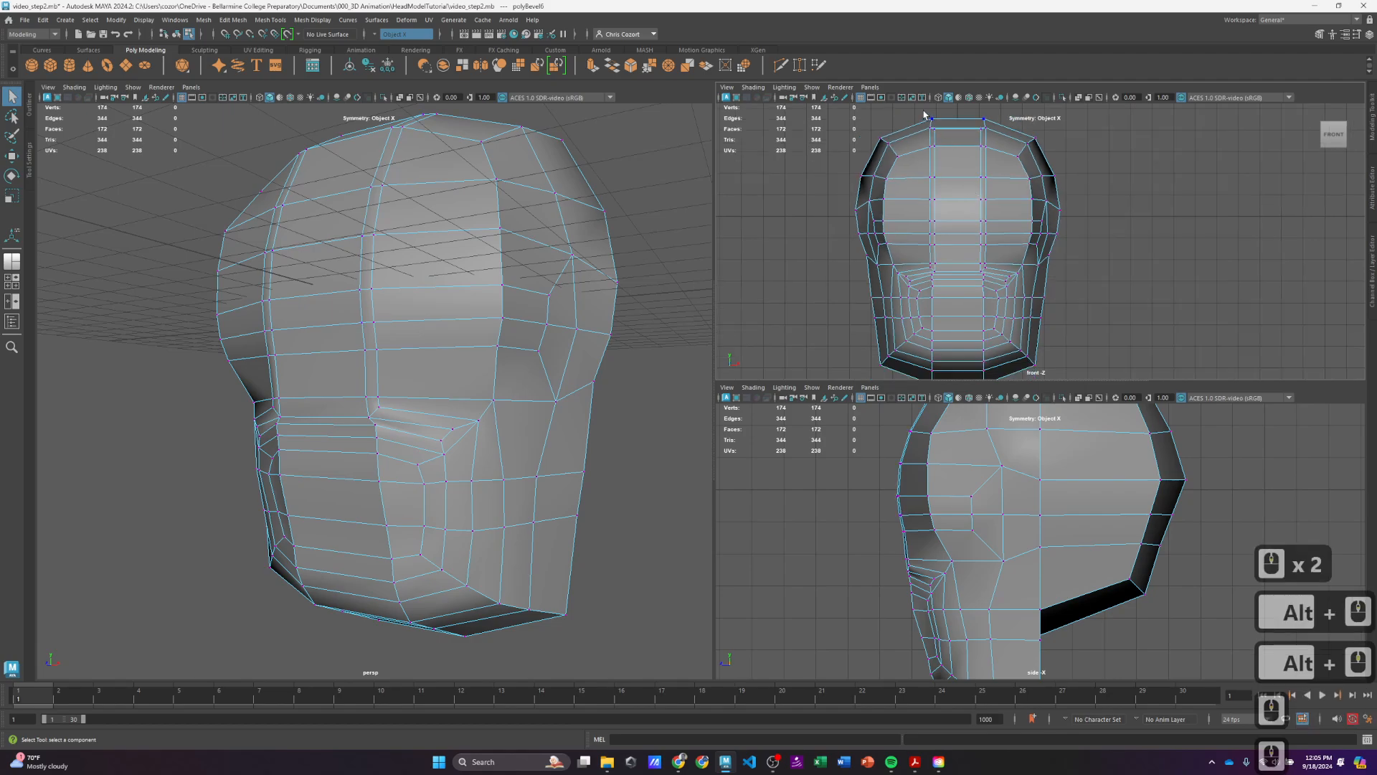
pyautogui.moveTo(990, 265); pyautogui.dragTo(1000, 391)
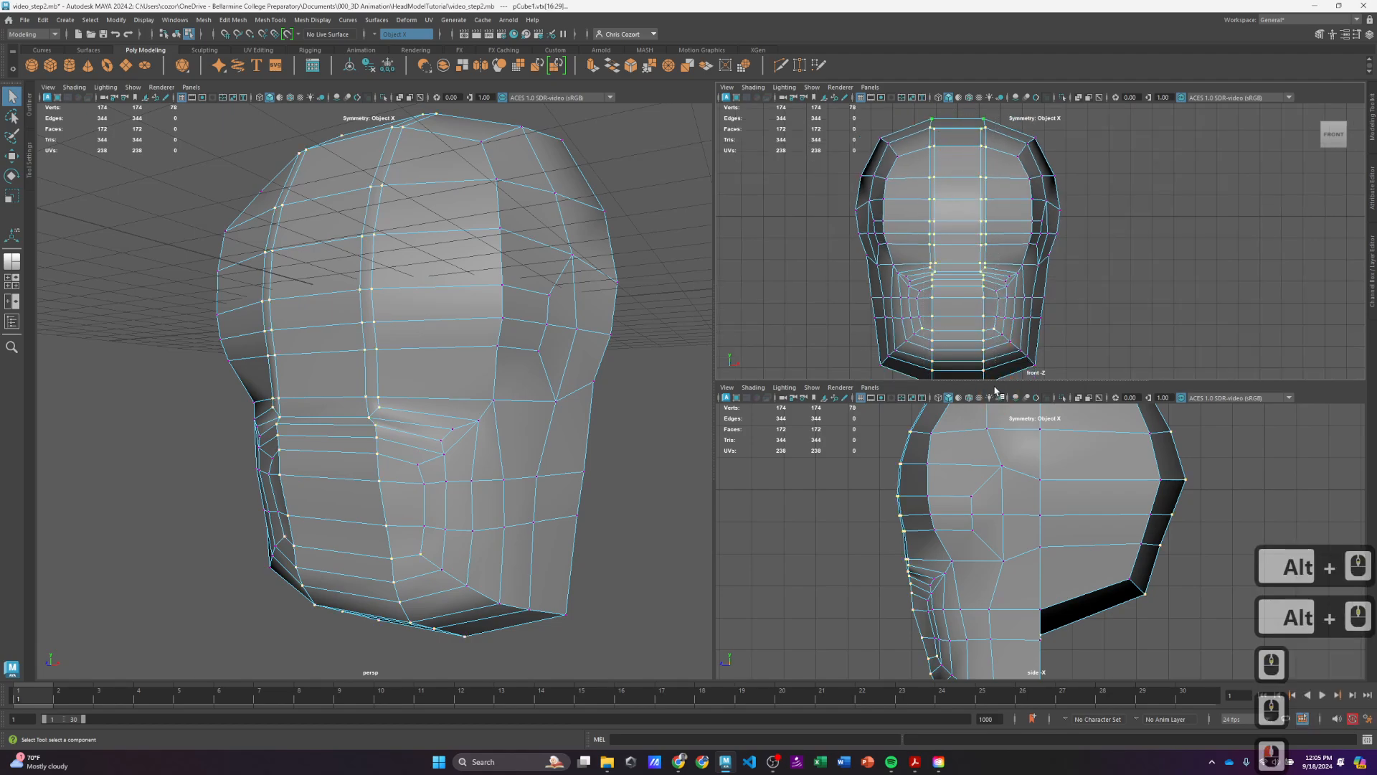
# Step: Try scaling the central column vertices narrower along X, and undo the scale
pyautogui.press('r')
pyautogui.moveTo(1035, 251); pyautogui.dragTo(1029, 256)
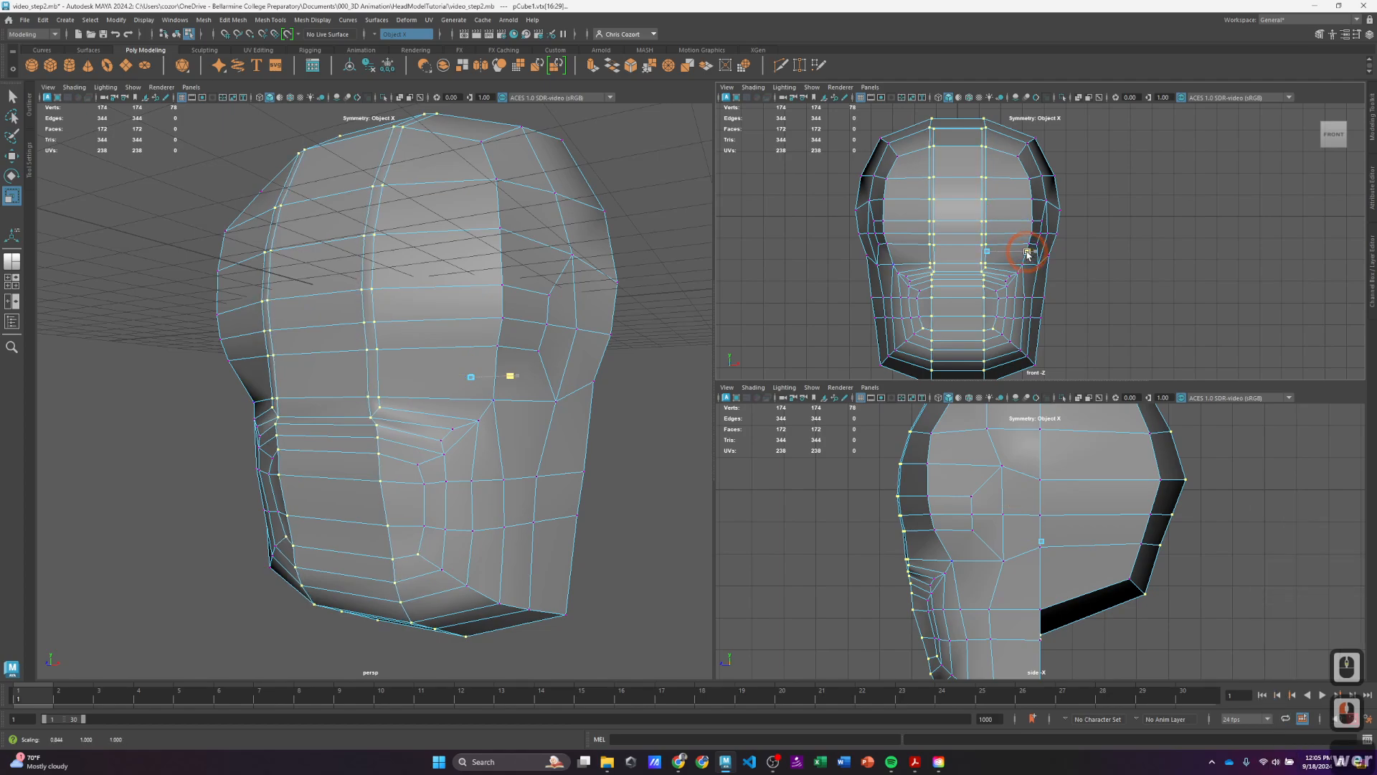
pyautogui.hotkey('ctrl', 'z')
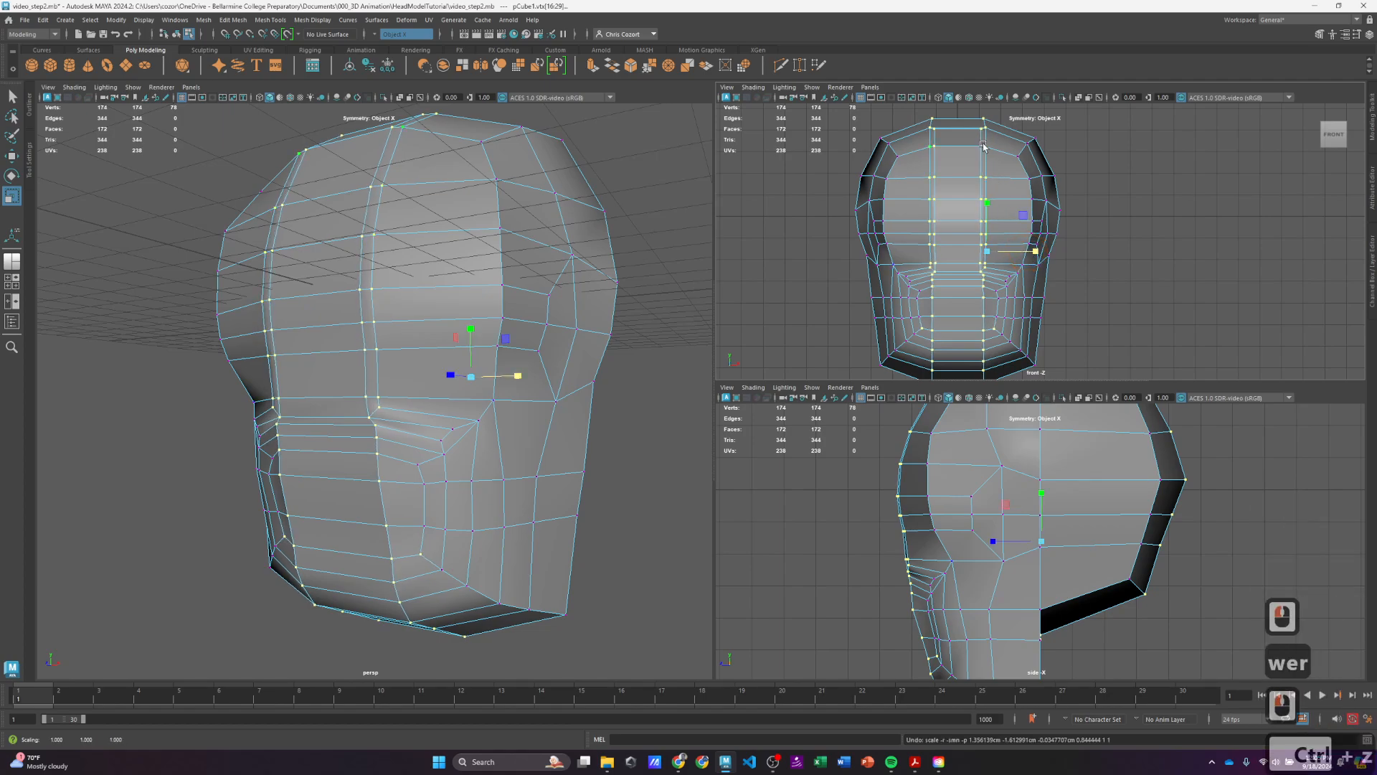
# Step: Reselect the central column vertices and move them along X slightly closer to the head's centre line
pyautogui.moveTo(968, 109); pyautogui.dragTo(986, 433)
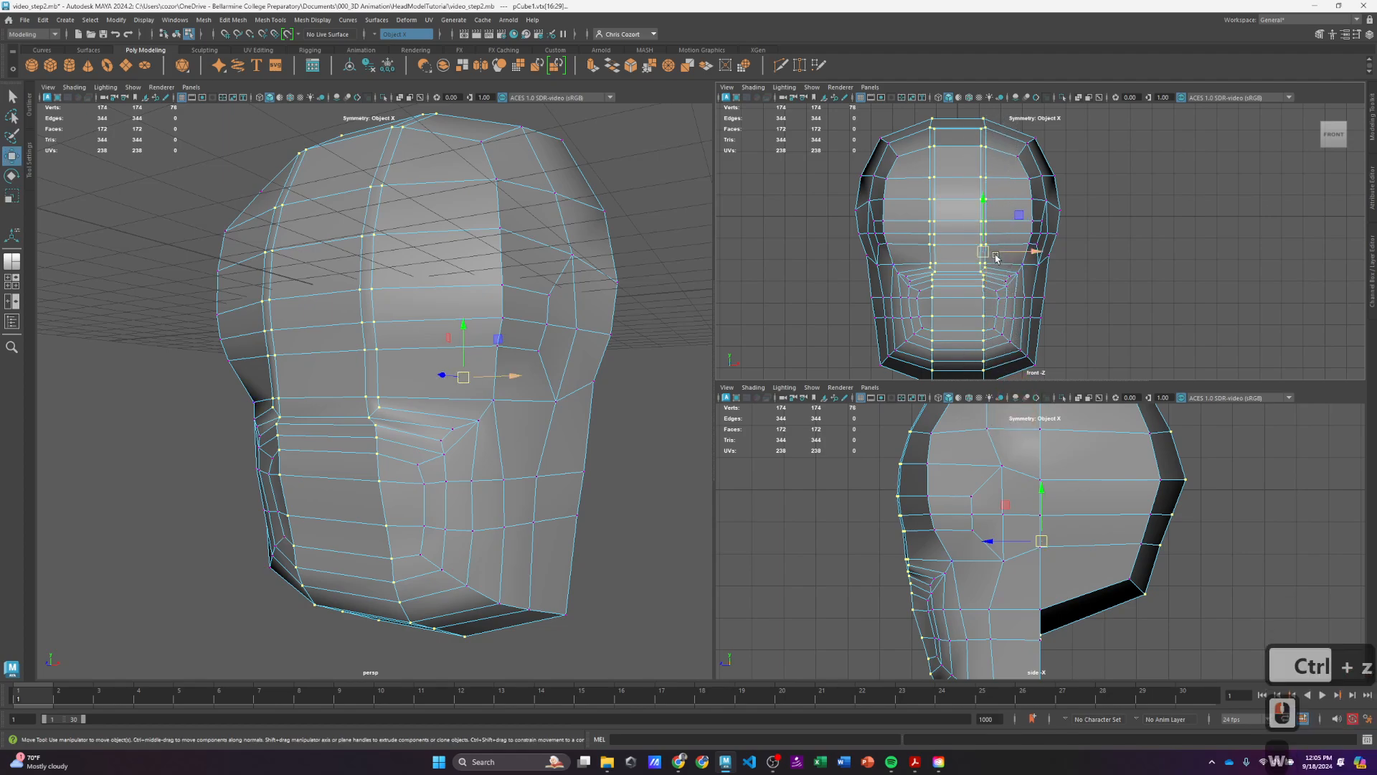
pyautogui.press('w')
pyautogui.moveTo(1001, 255); pyautogui.dragTo(1003, 254)
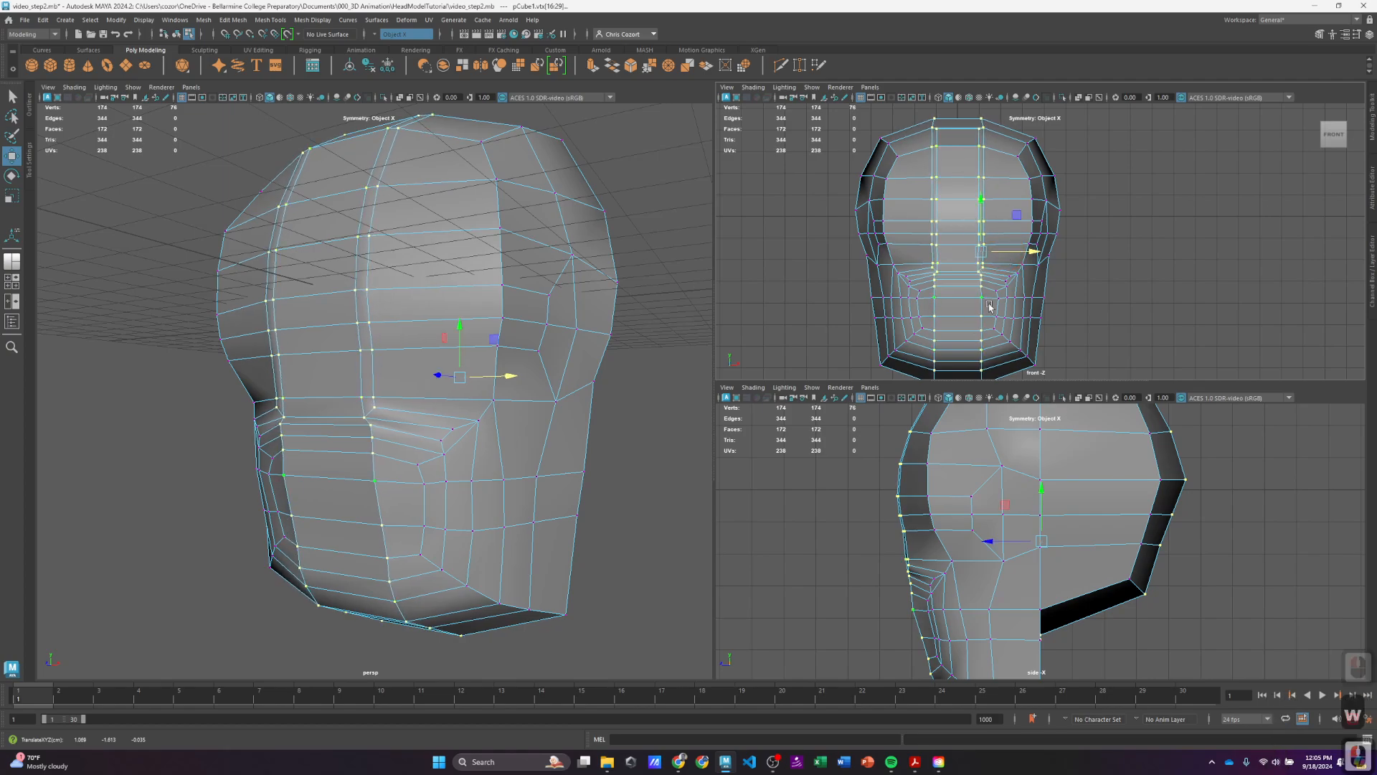
# Step: Move the vertices at the lower ends of the narrow strips outward and nudge the mouth ring's outer upper corners inward and up
pyautogui.press('space')
pyautogui.press('space')
pyautogui.press('f')
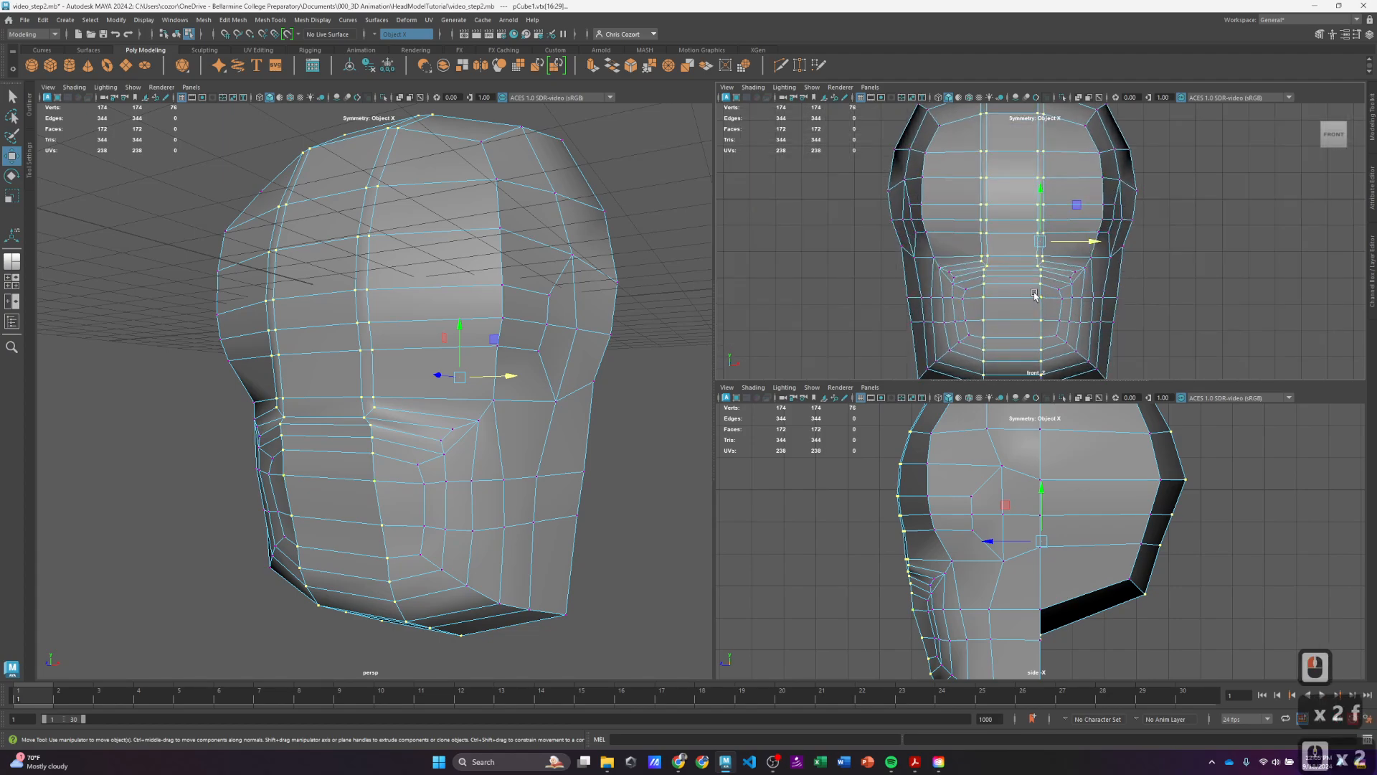
pyautogui.scroll(9, 1035, 294)
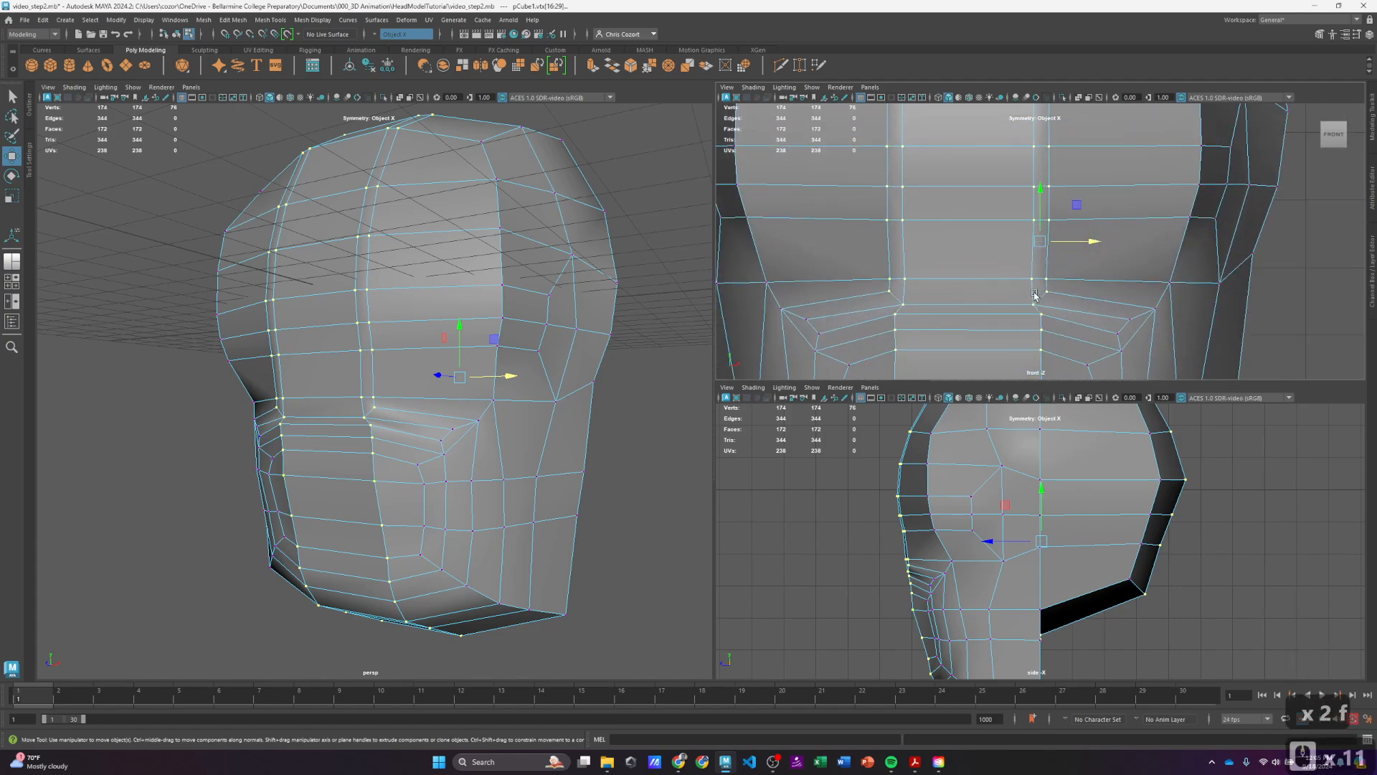
pyautogui.rightClick(1007, 272)
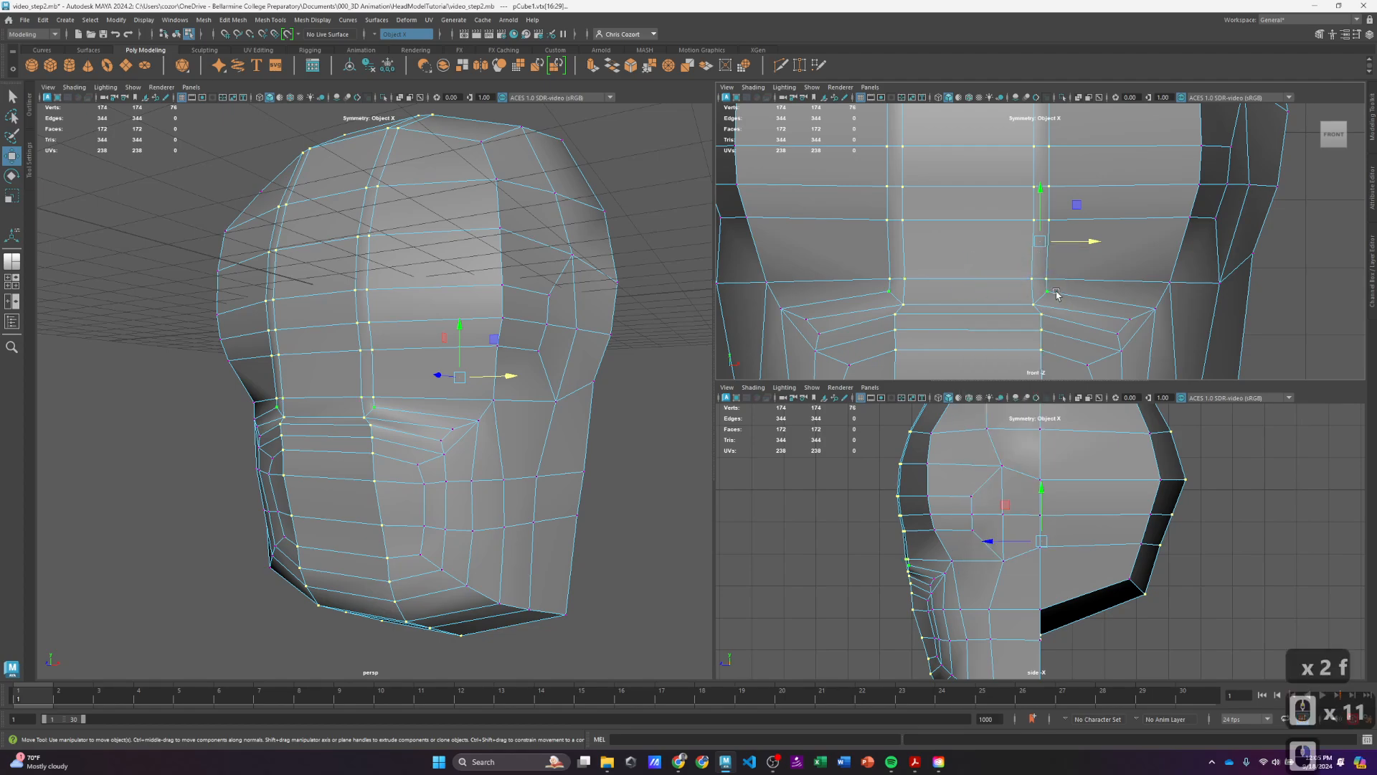
pyautogui.click(1046, 310)
pyautogui.click(1045, 291)
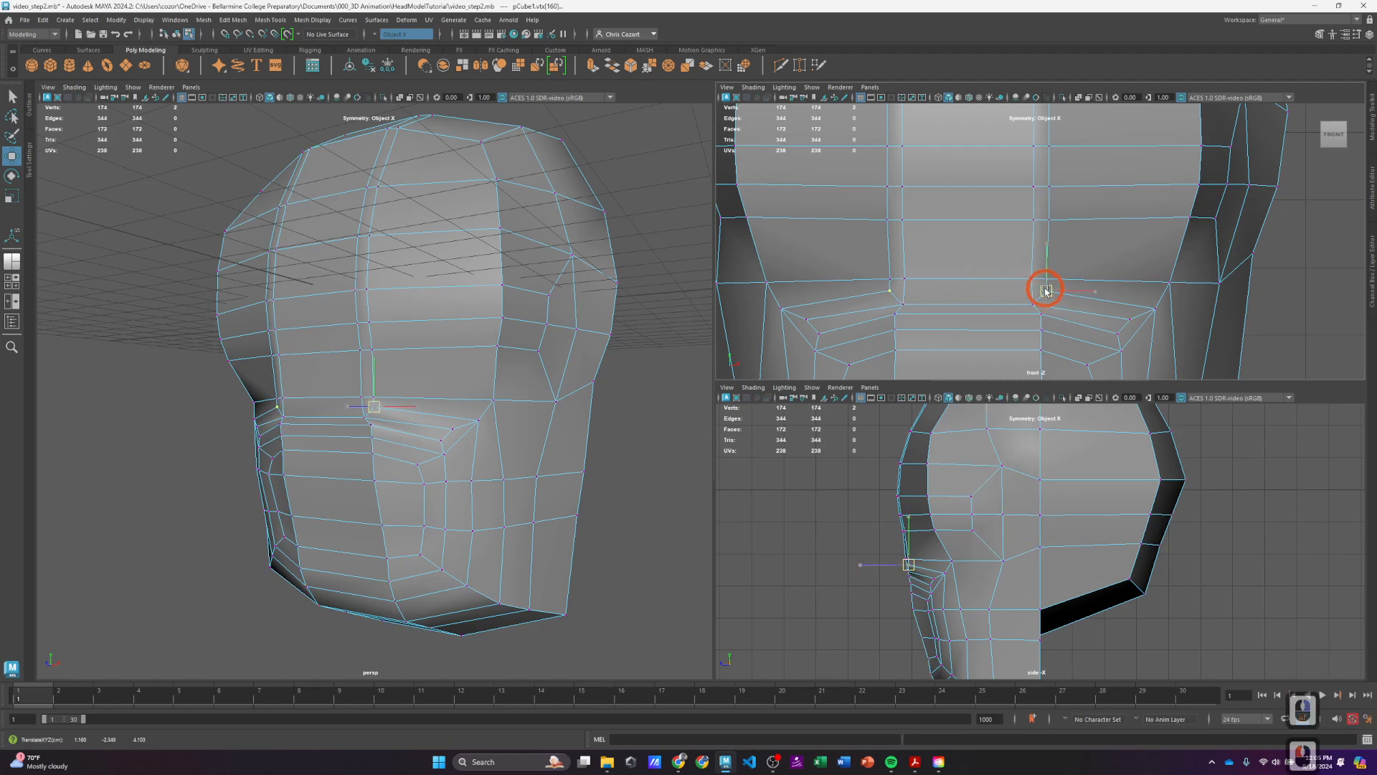
pyautogui.click(1024, 294)
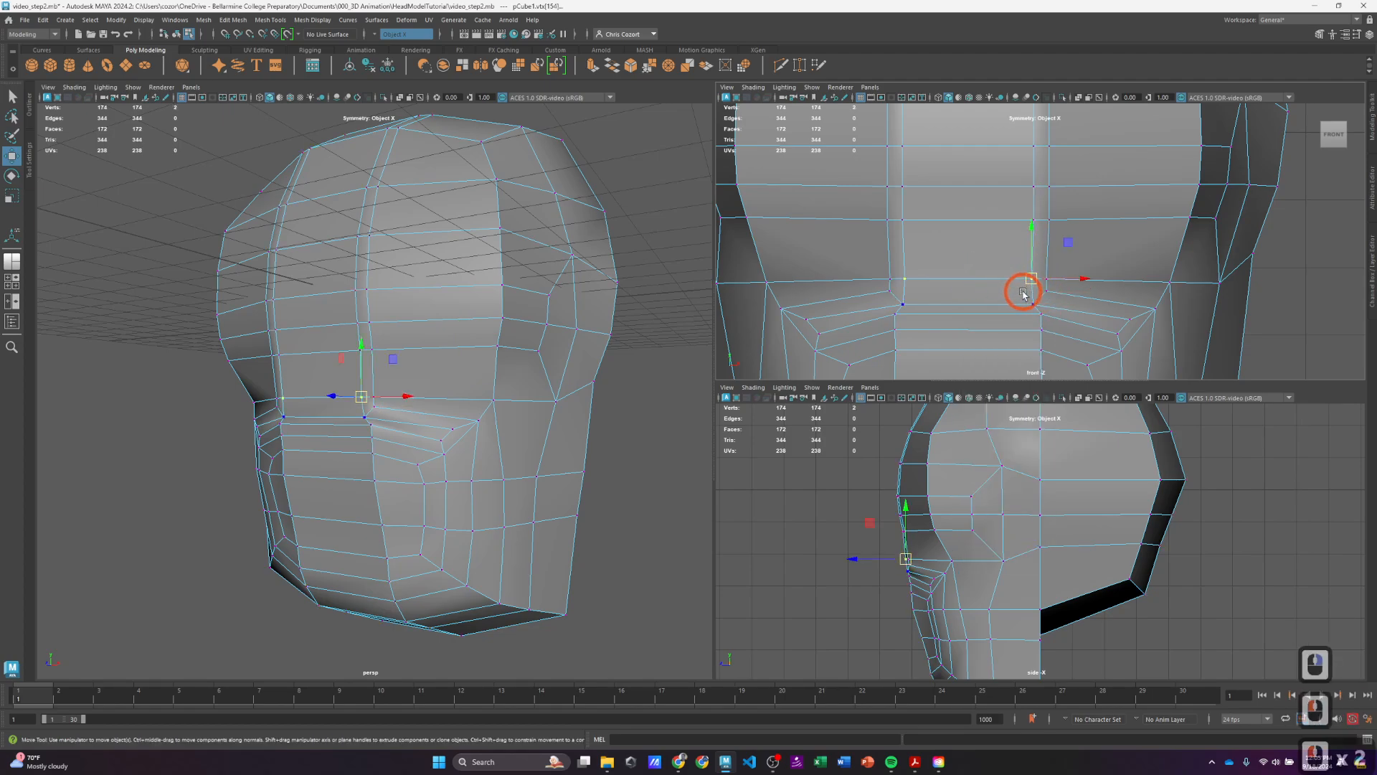
pyautogui.click(902, 299)
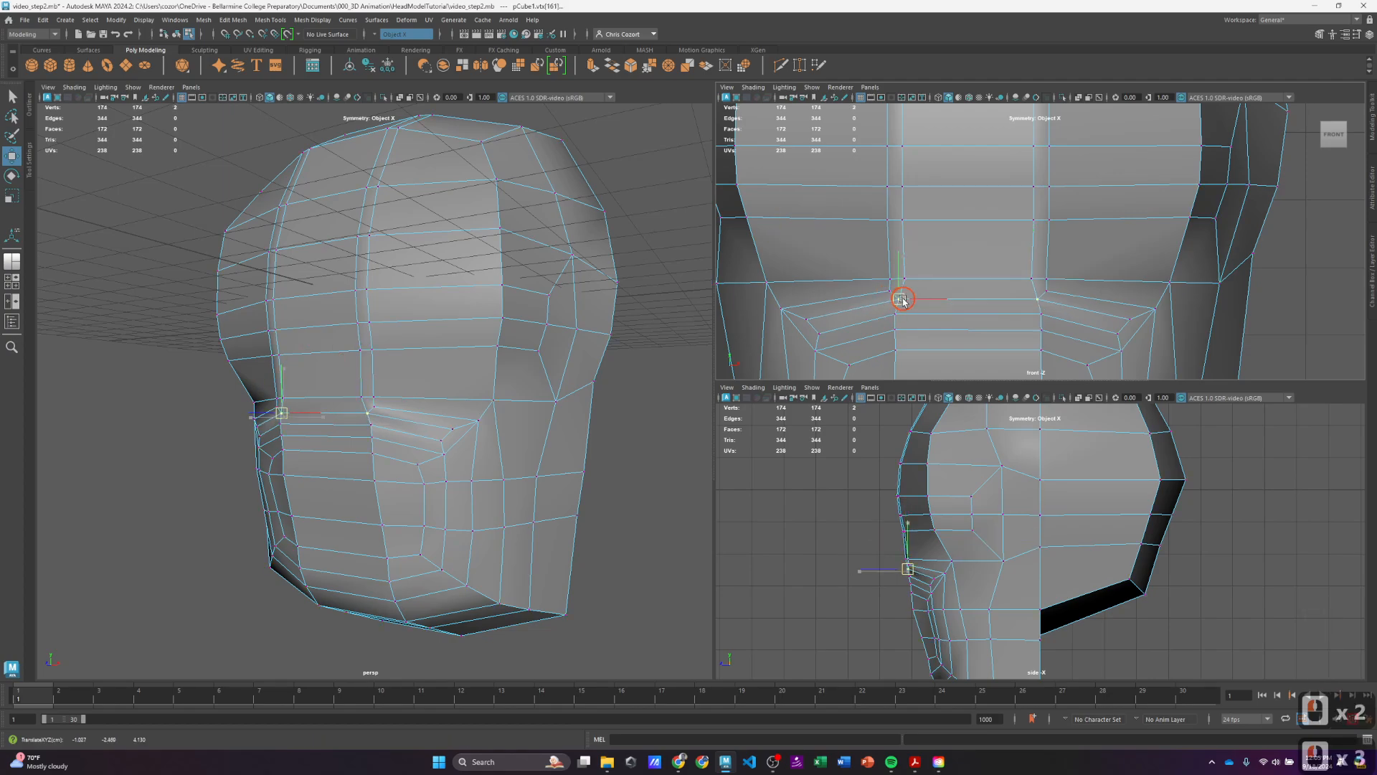
pyautogui.moveTo(903, 300); pyautogui.dragTo(896, 304)
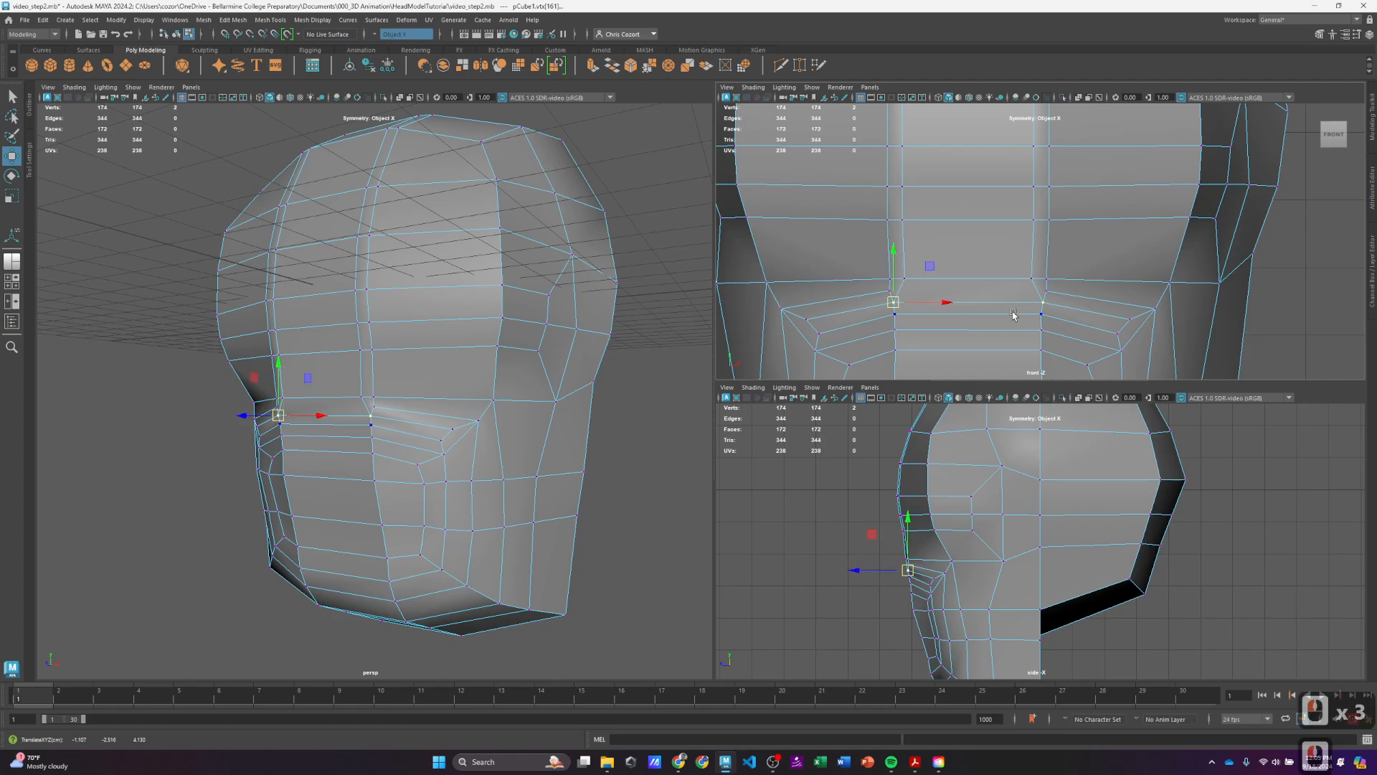
pyautogui.click(781, 309)
pyautogui.moveTo(781, 310); pyautogui.dragTo(785, 305)
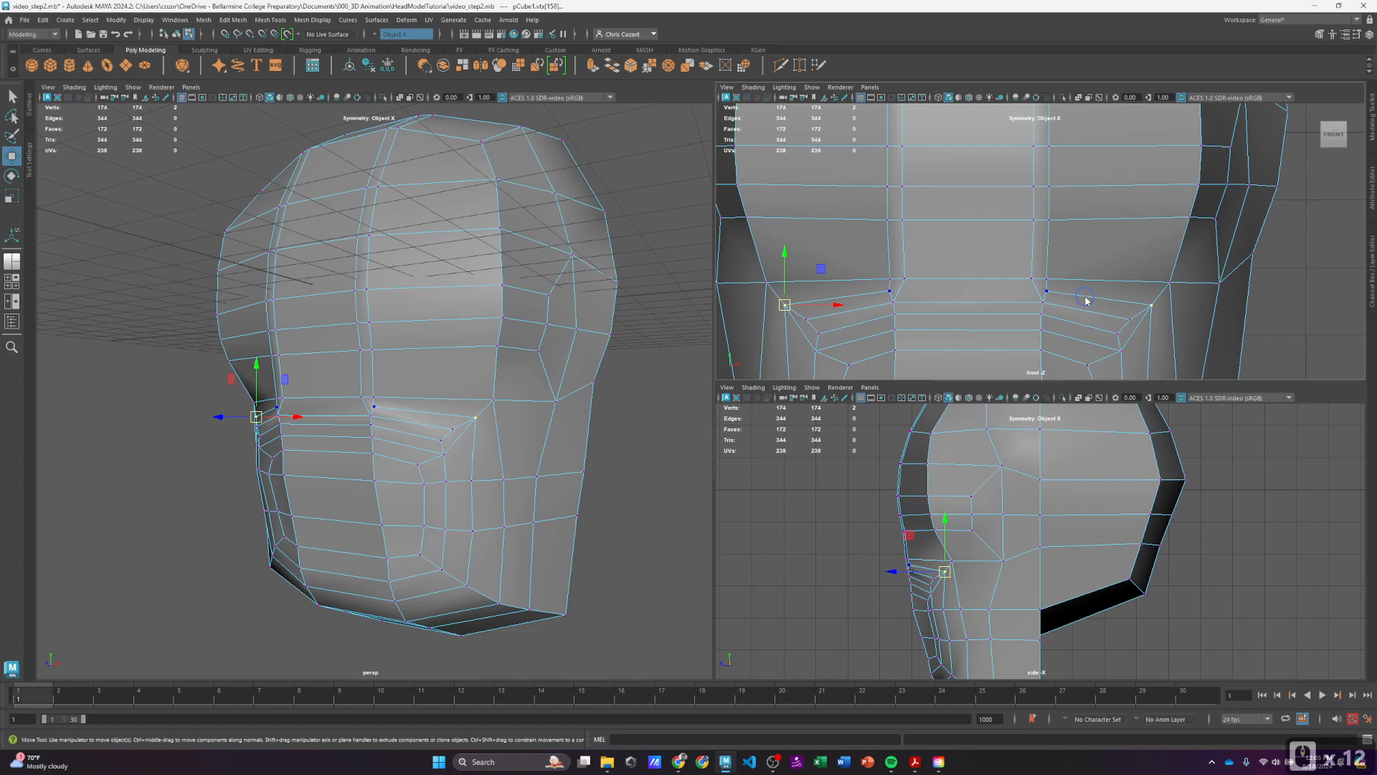
# Step: Switch to face selection and select the narrow bevelled face loop around the upper mouth and over the forehead
pyautogui.moveTo(1085, 297); pyautogui.dragTo(1088, 323, button='right')
pyautogui.click(1114, 311)
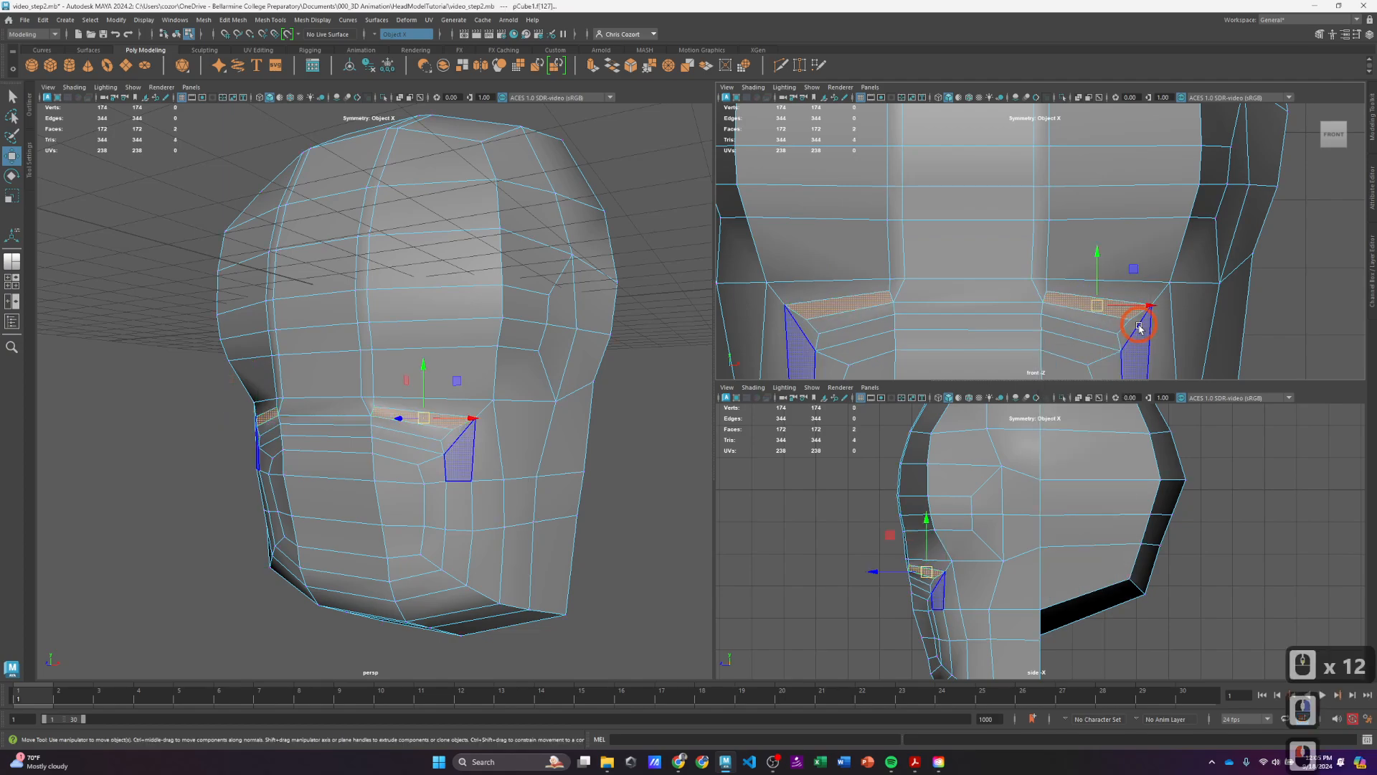
pyautogui.keyDown('shift'); pyautogui.doubleClick(1127, 329); pyautogui.keyUp('shift')
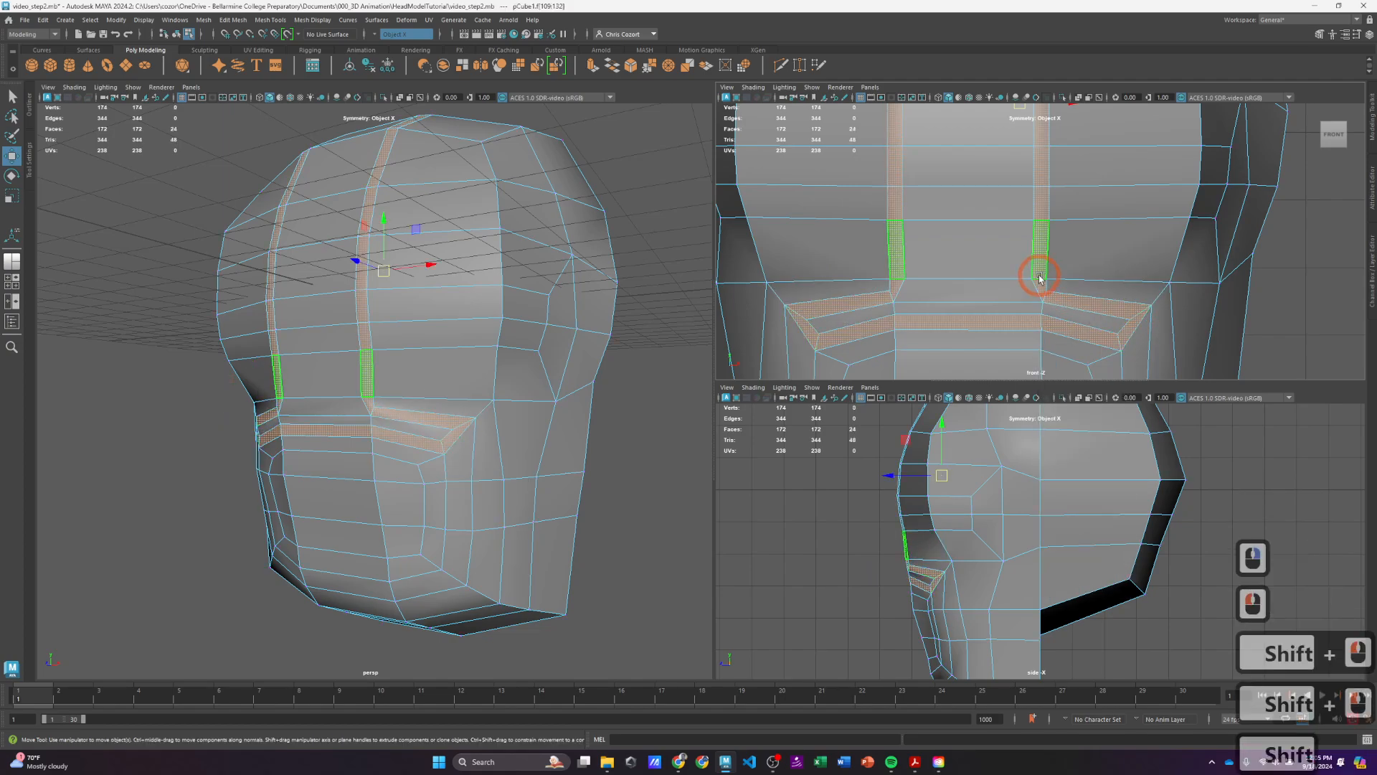
pyautogui.scroll(-3, 1042, 277)
pyautogui.keyDown('alt'); pyautogui.moveTo(426, 241); pyautogui.dragTo(430, 270); pyautogui.keyUp('alt')
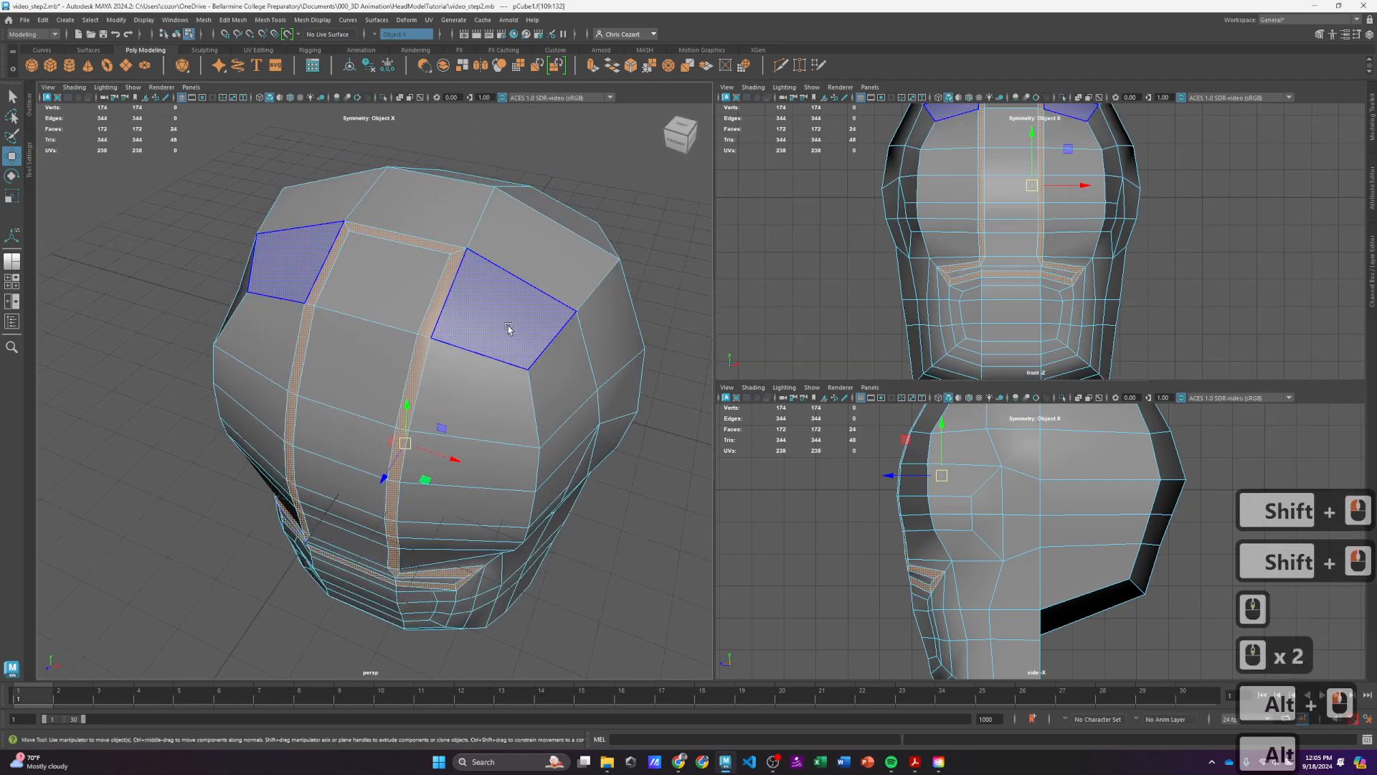
# Step: Compare the selected face loop in the smoothed, unsmoothed and cage-plus-smooth displays
pyautogui.press('2')
pyautogui.press('3')
pyautogui.keyDown('alt'); pyautogui.moveTo(507, 328); pyautogui.dragTo(493, 300); pyautogui.keyUp('alt')
pyautogui.click(390, 264)
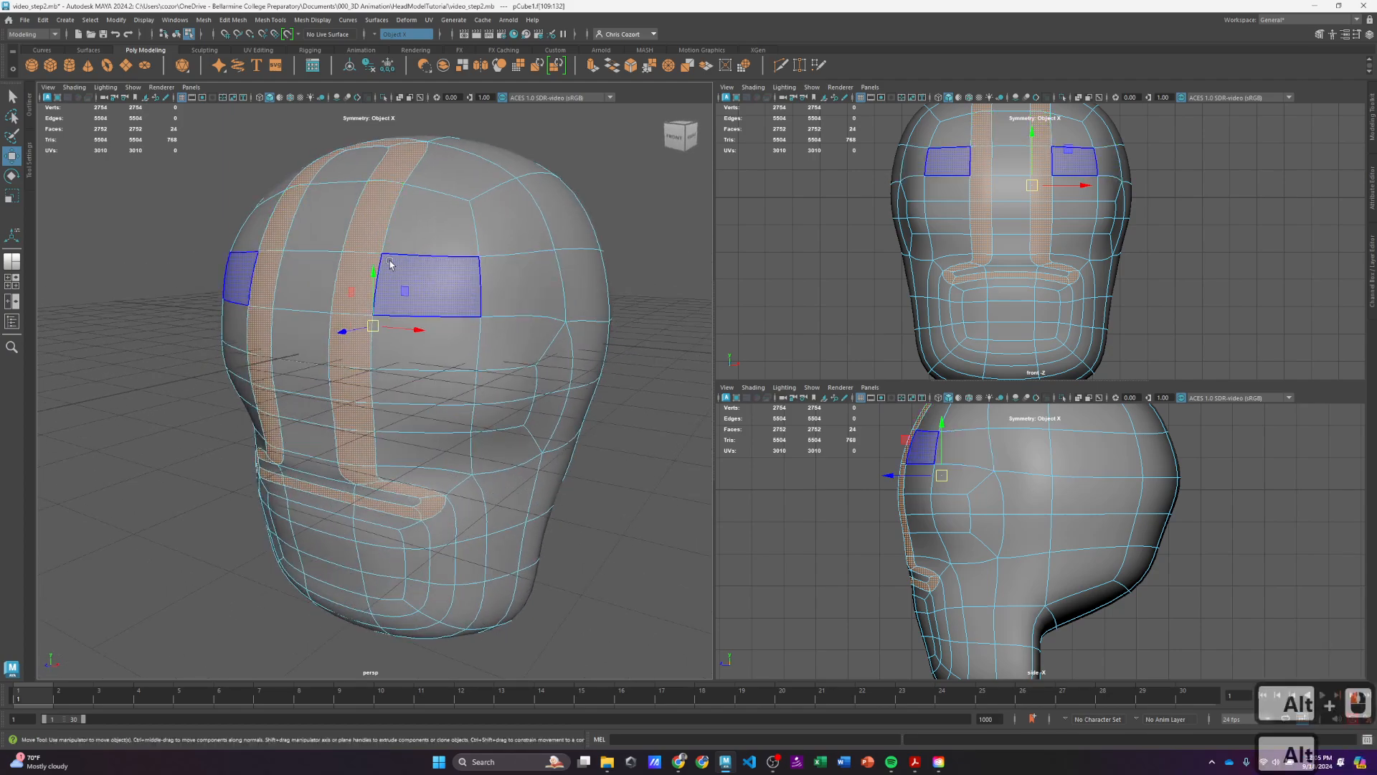
pyautogui.press('1')
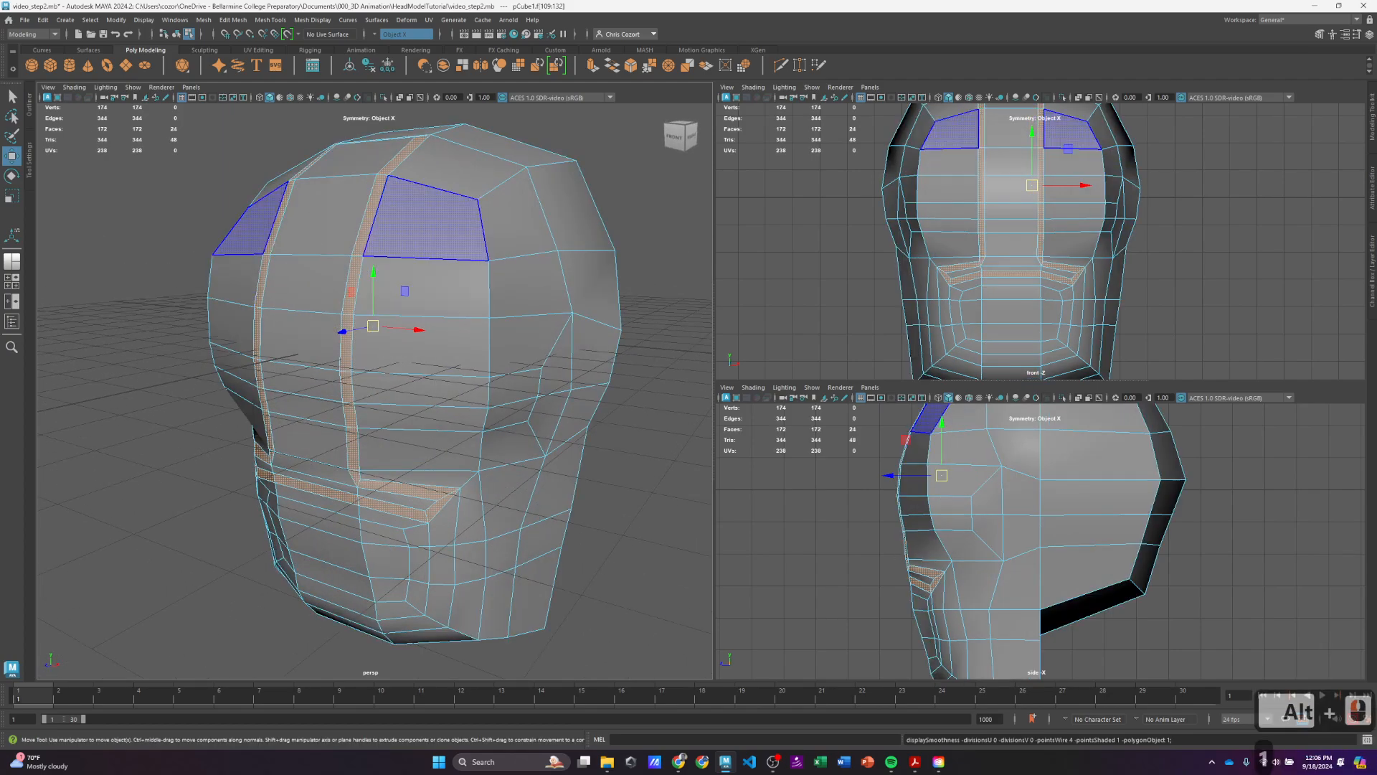
pyautogui.press('2')
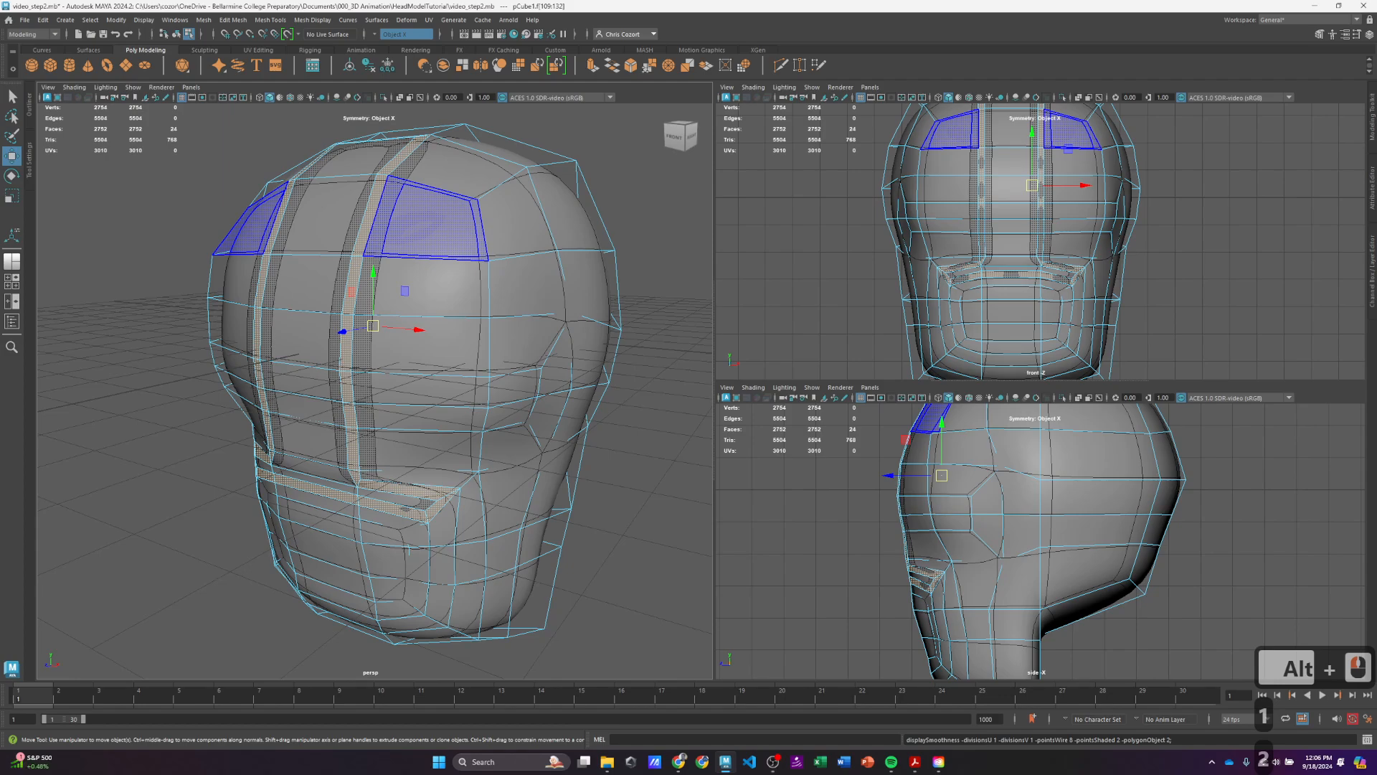
pyautogui.scroll(3, 430, 223)
pyautogui.scroll(3, 430, 224)
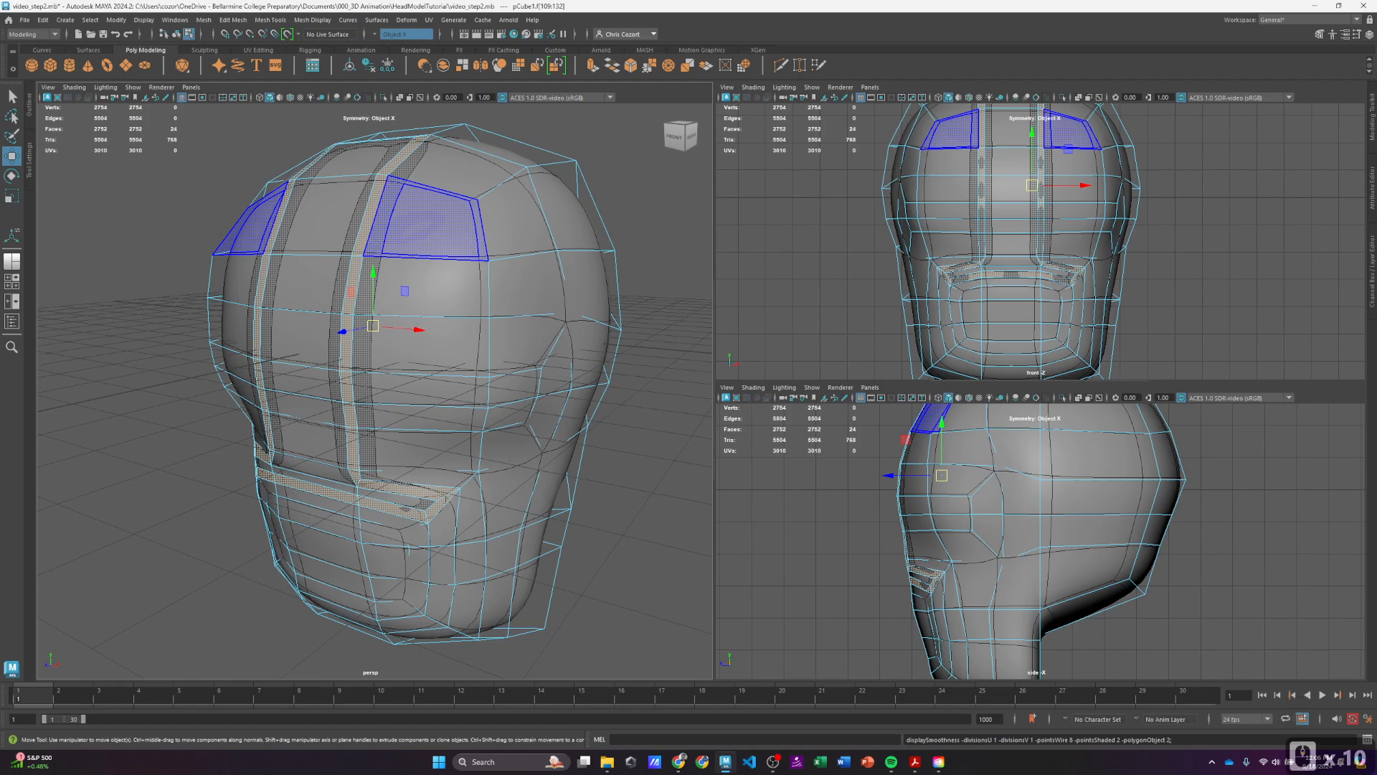
pyautogui.scroll(-5, 430, 224)
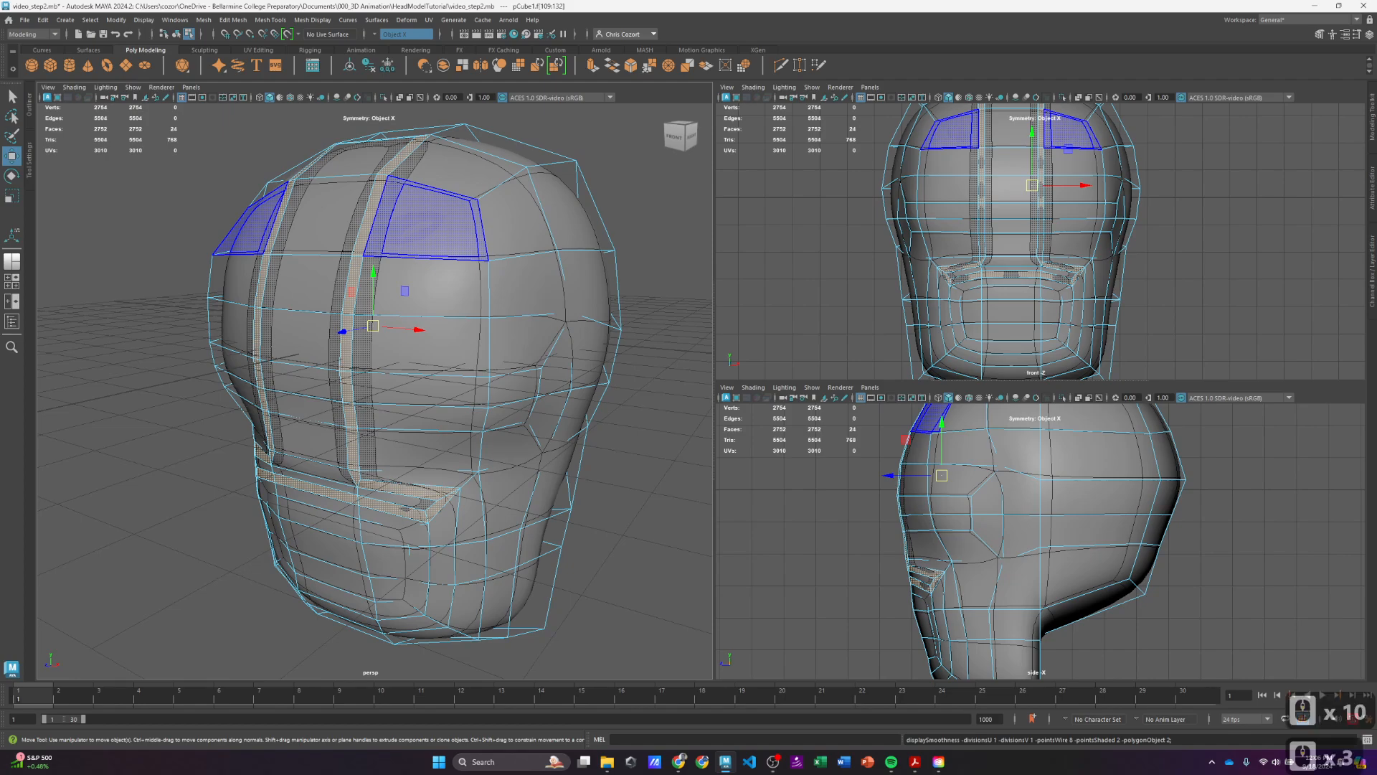
pyautogui.scroll(-2, 431, 224)
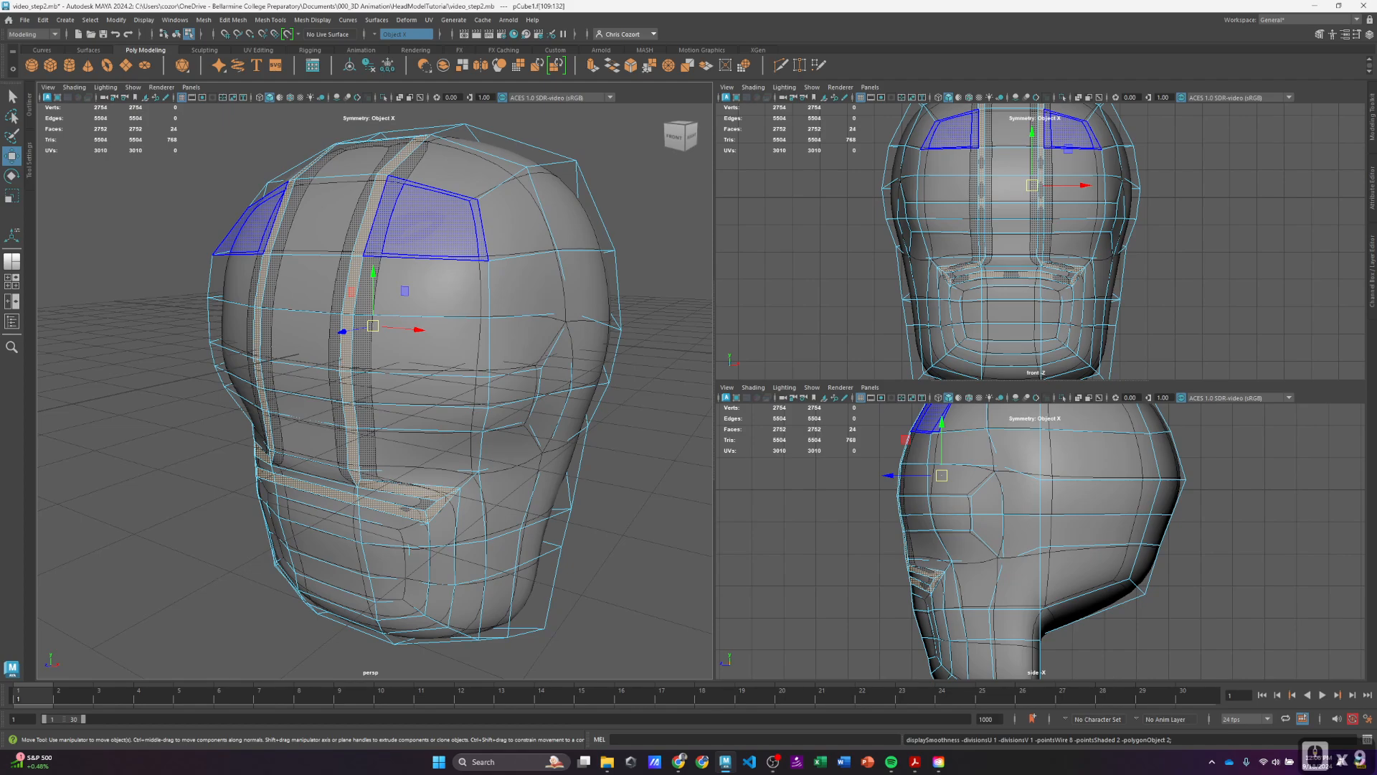
pyautogui.scroll(-1, 430, 224)
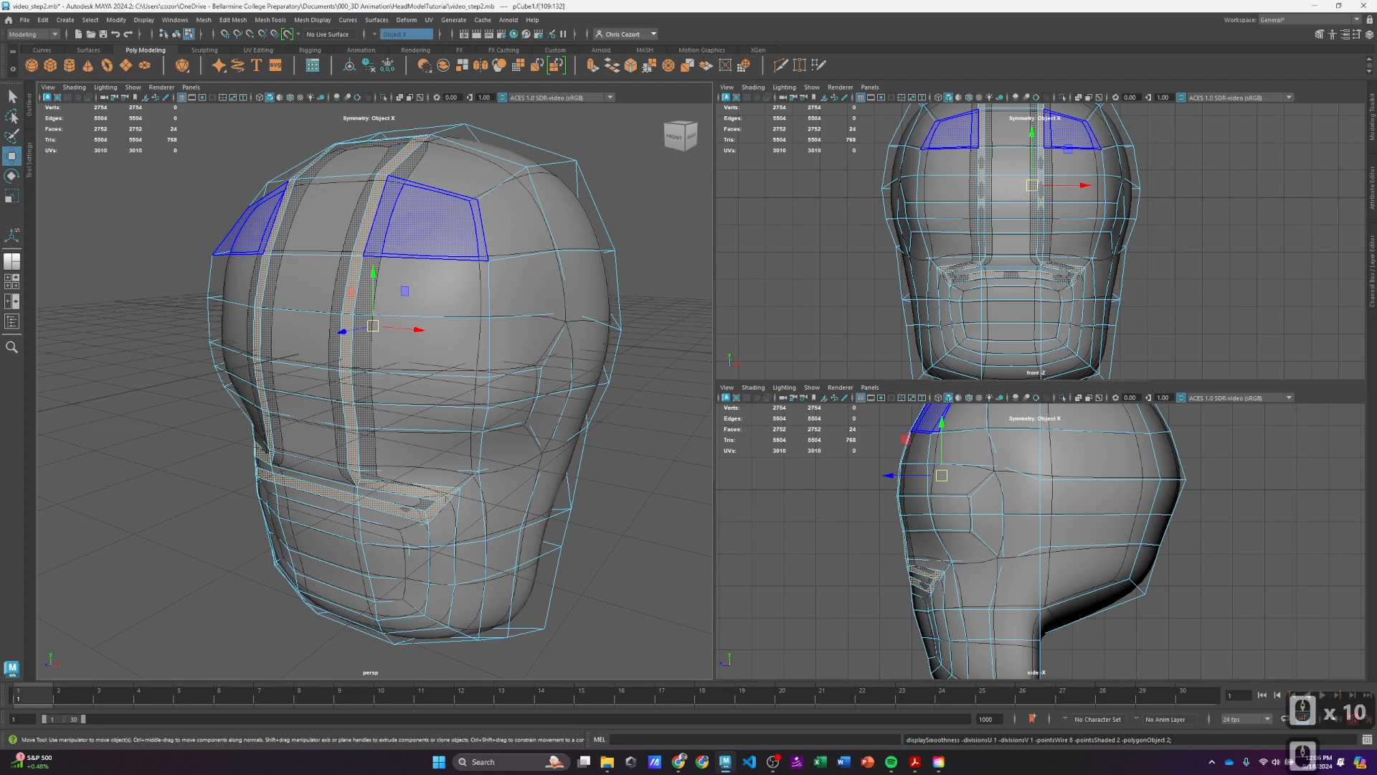
pyautogui.moveTo(0, 97); pyautogui.dragTo(0, 70)
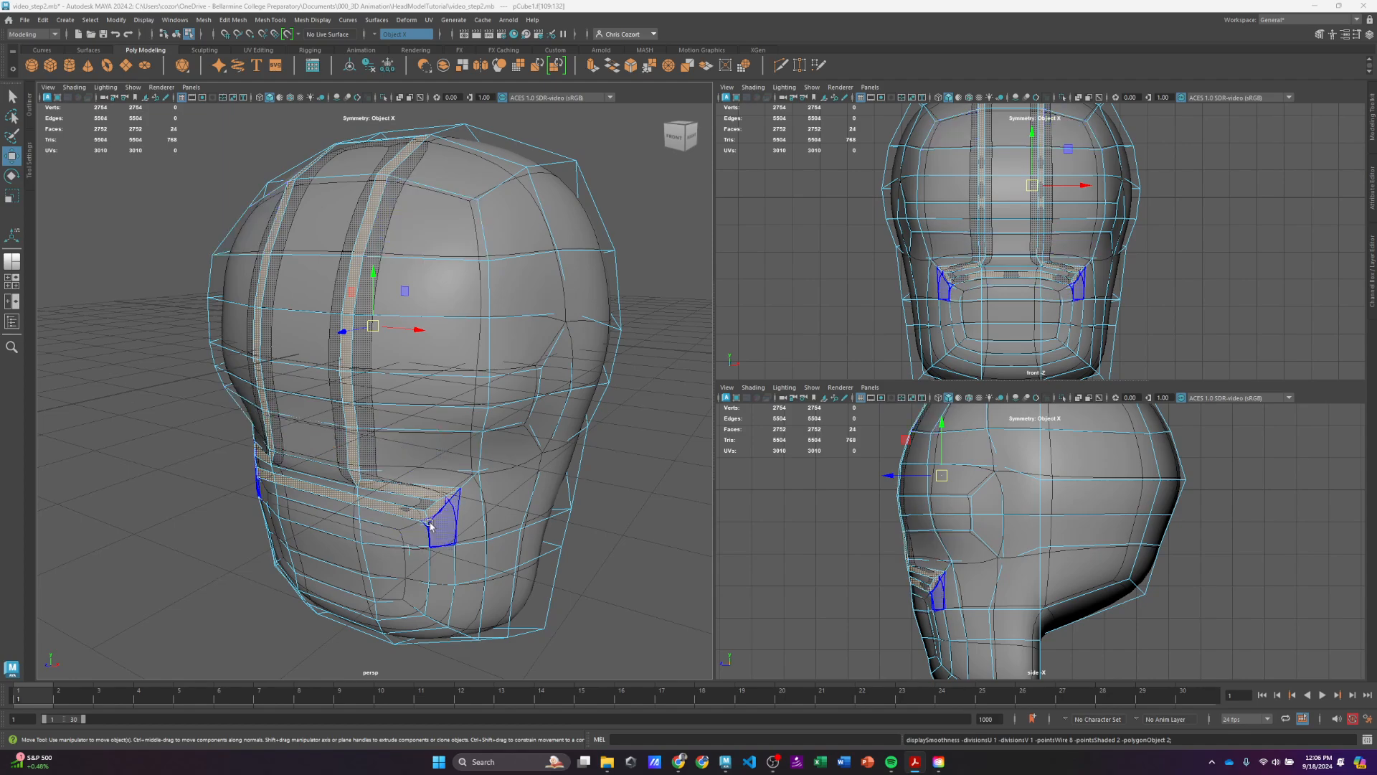
# Step: Select the small central face just above the mouth ring and compare it in the unsmoothed, cage-plus-smooth and smoothed displays
pyautogui.keyDown('alt'); pyautogui.moveTo(502, 522); pyautogui.dragTo(501, 445, button='right'); pyautogui.keyUp('alt')
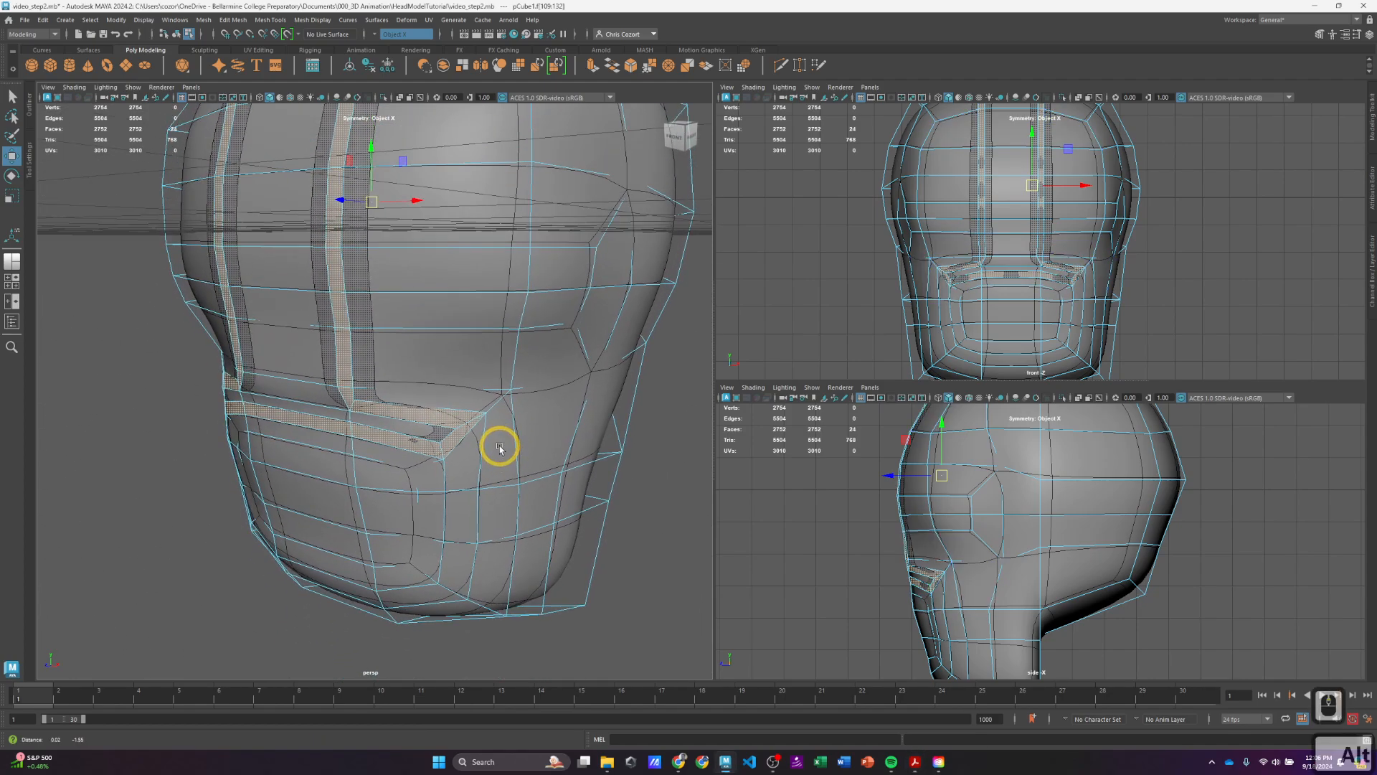
pyautogui.keyDown('alt'); pyautogui.moveTo(301, 481); pyautogui.dragTo(272, 444, button='right'); pyautogui.keyUp('alt')
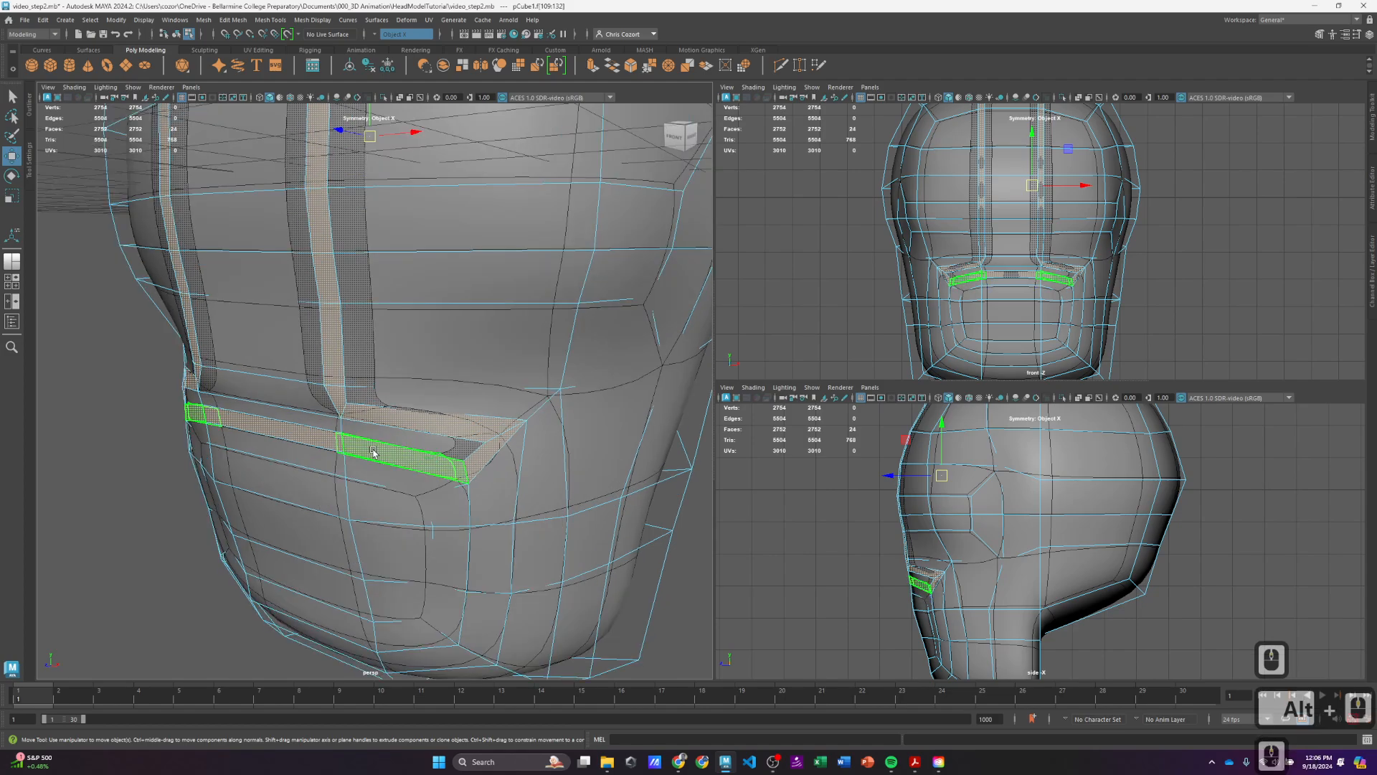
pyautogui.keyDown('alt'); pyautogui.moveTo(257, 404); pyautogui.dragTo(308, 337); pyautogui.keyUp('alt')
pyautogui.click(310, 341)
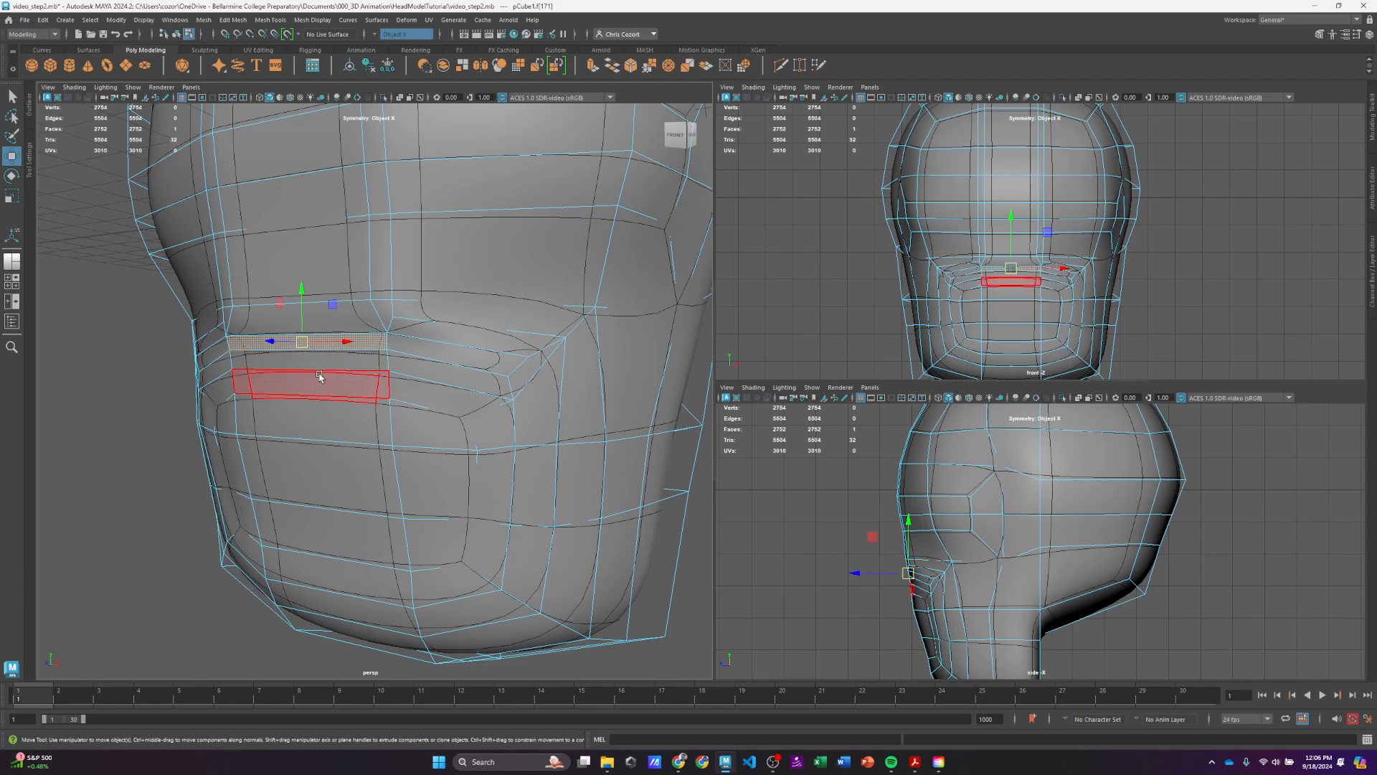
pyautogui.press('2')
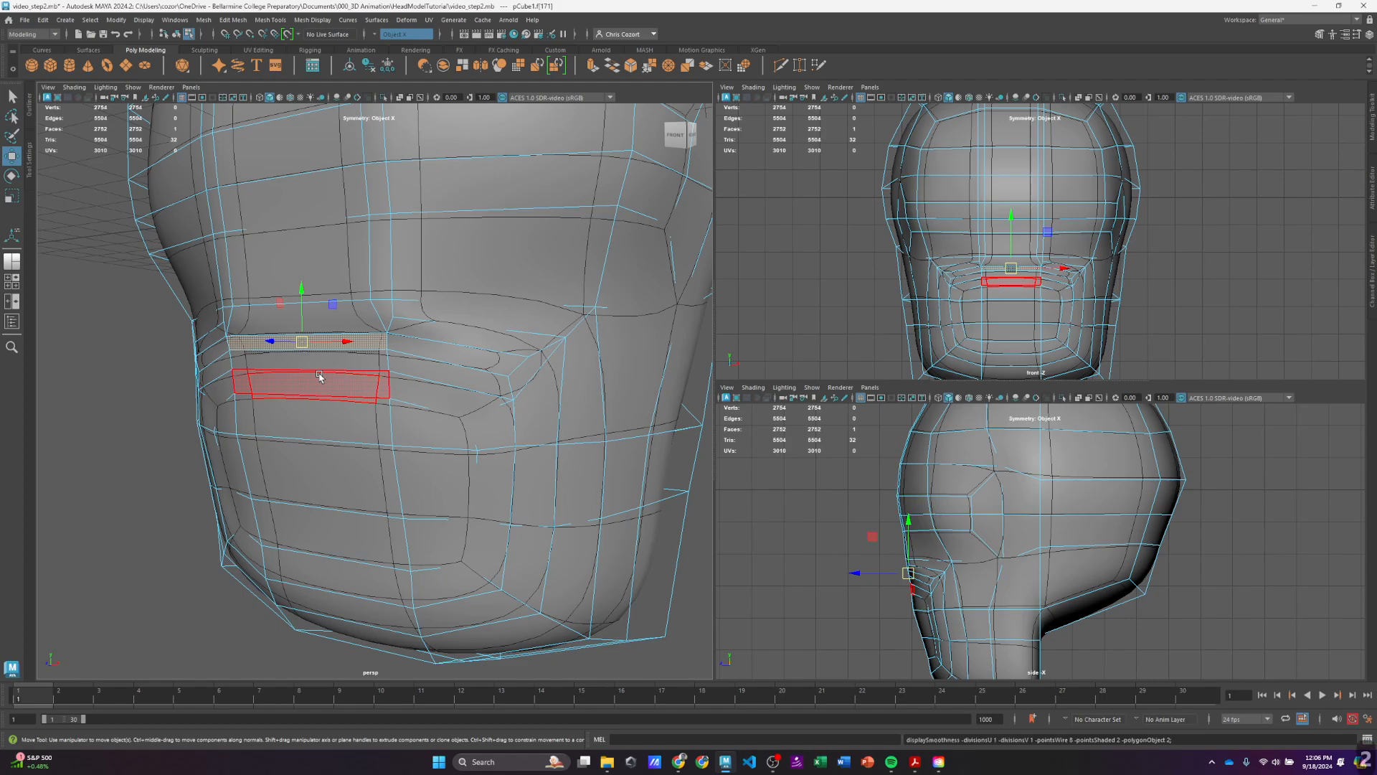
pyautogui.press('1')
pyautogui.press('2')
pyautogui.press('3')
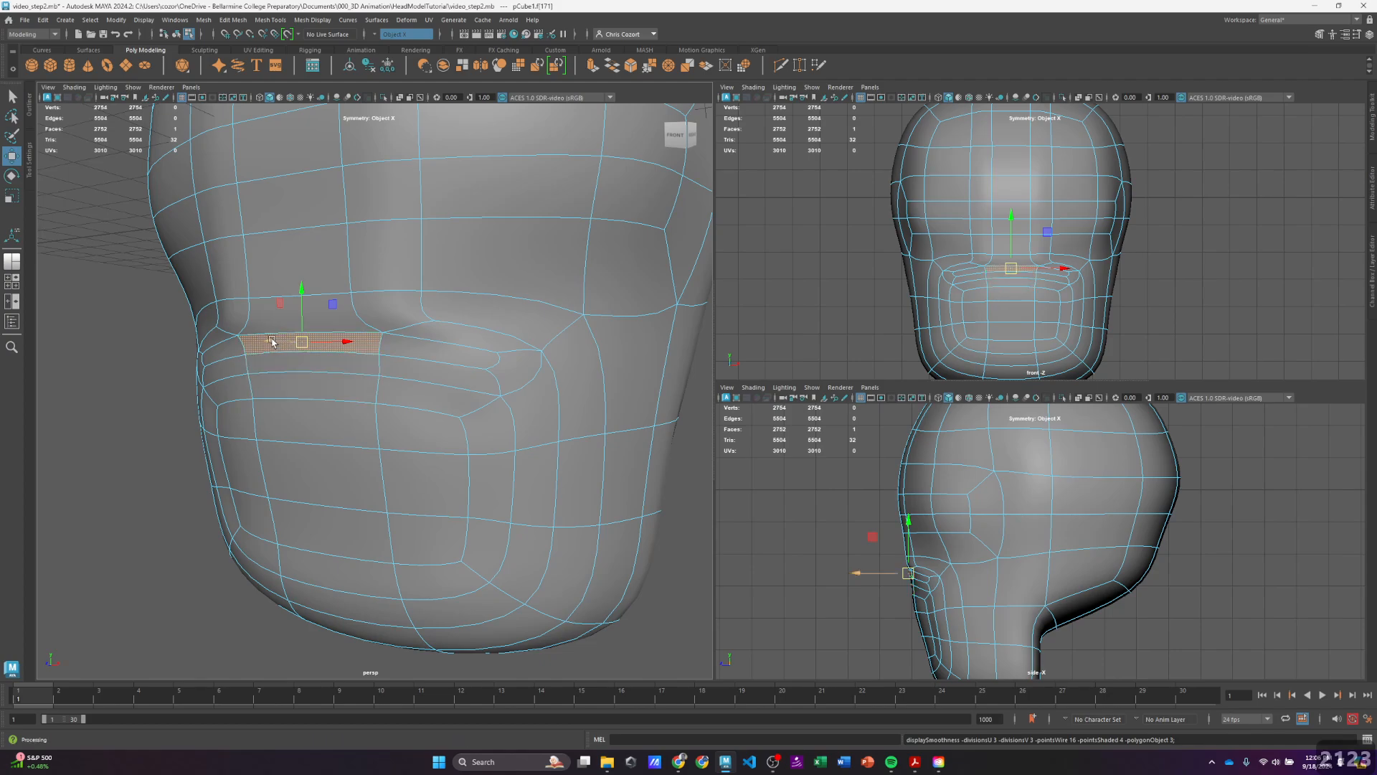
# Step: Pull the selected central face straight forward from the head as the nose base, comparing the unsmoothed and cage-plus-smooth displays
pyautogui.keyDown('alt'); pyautogui.moveTo(283, 348); pyautogui.dragTo(263, 381); pyautogui.keyUp('alt')
pyautogui.press('2')
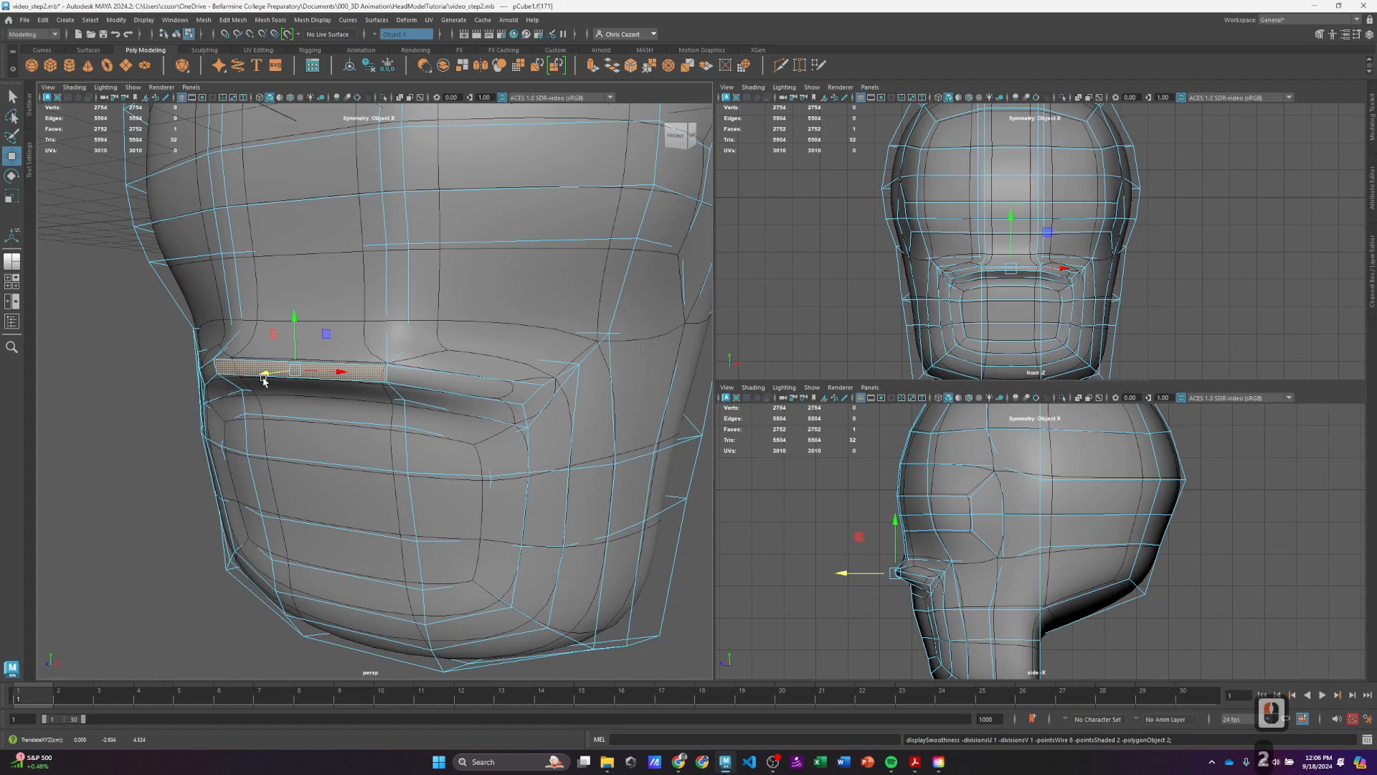
pyautogui.press('1')
pyautogui.press('2')
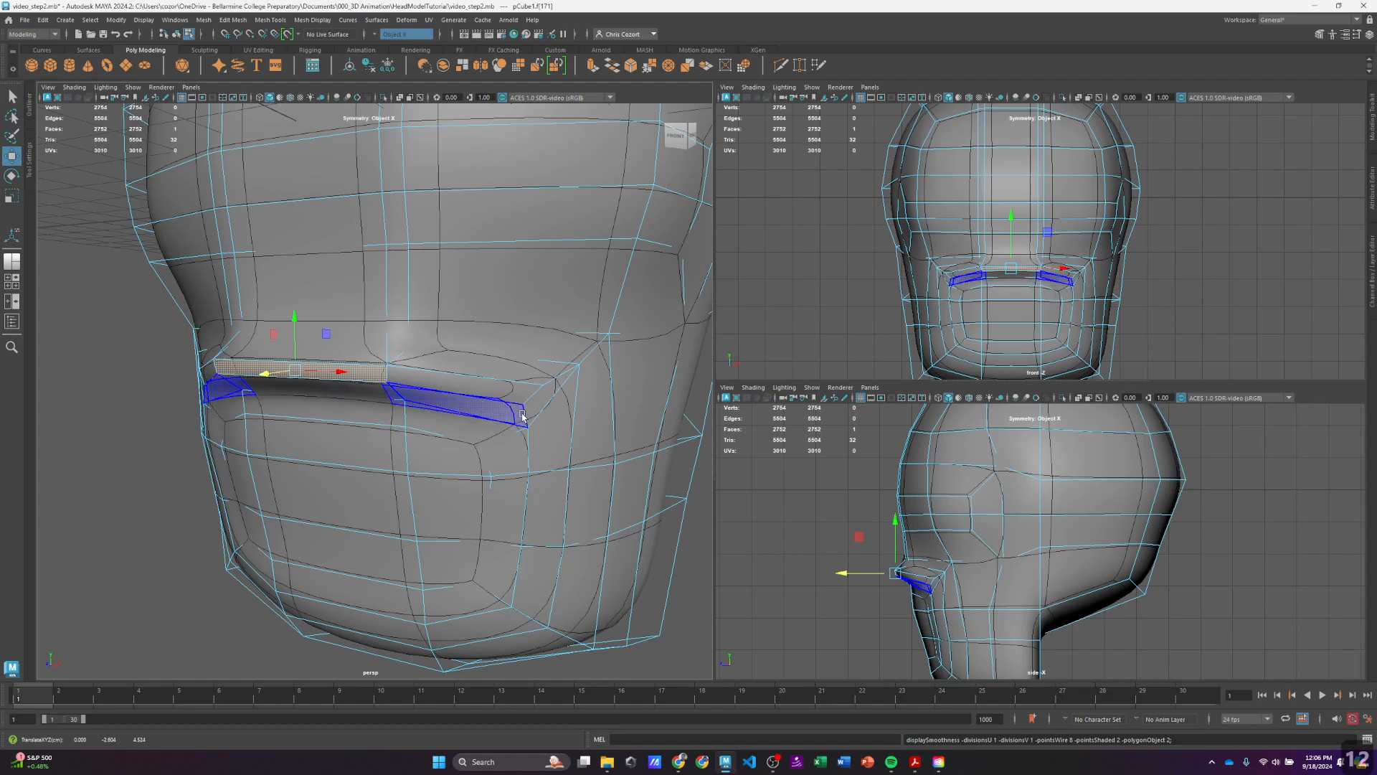
# Step: Pull the central face and its two neighbouring strip faces further forward as a ledge, and adjust the faces at the ledge's outer corners
pyautogui.click(549, 394)
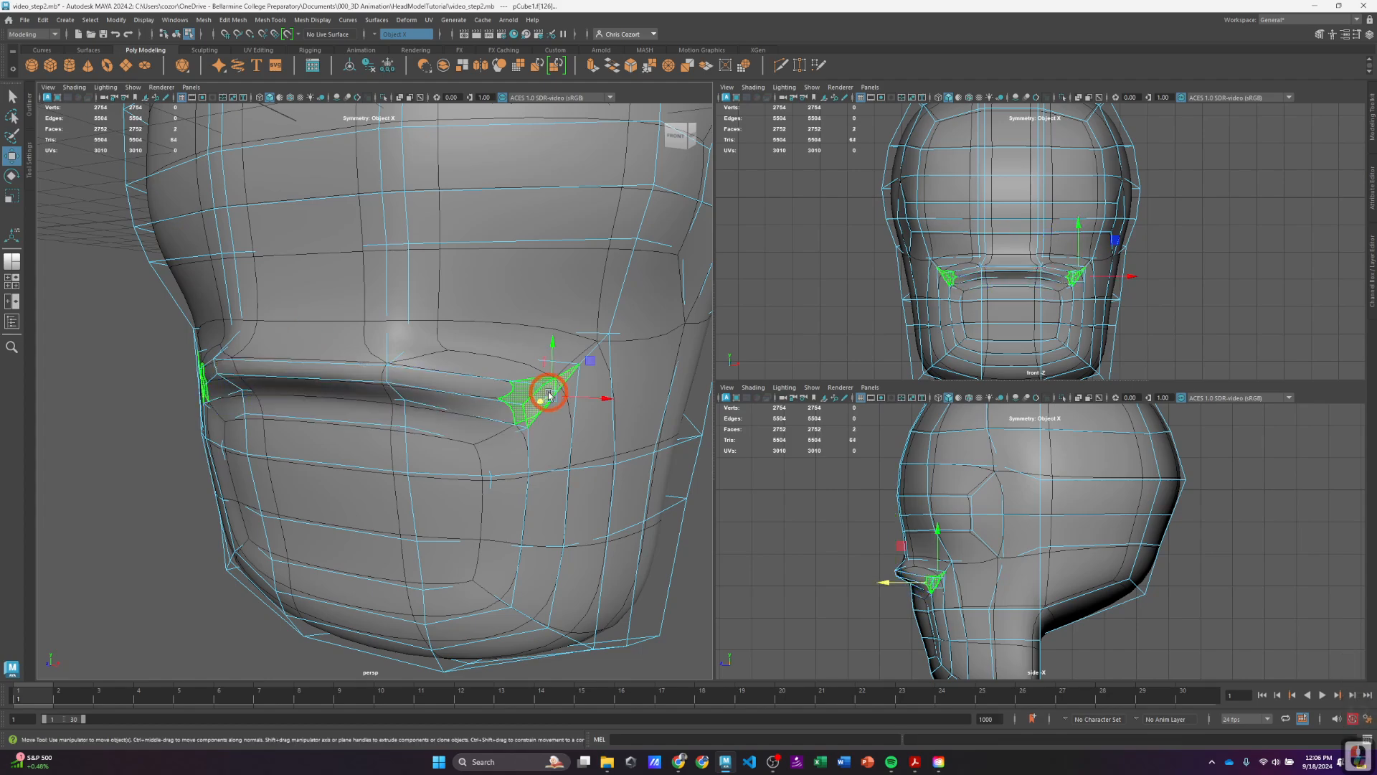
pyautogui.click(348, 372)
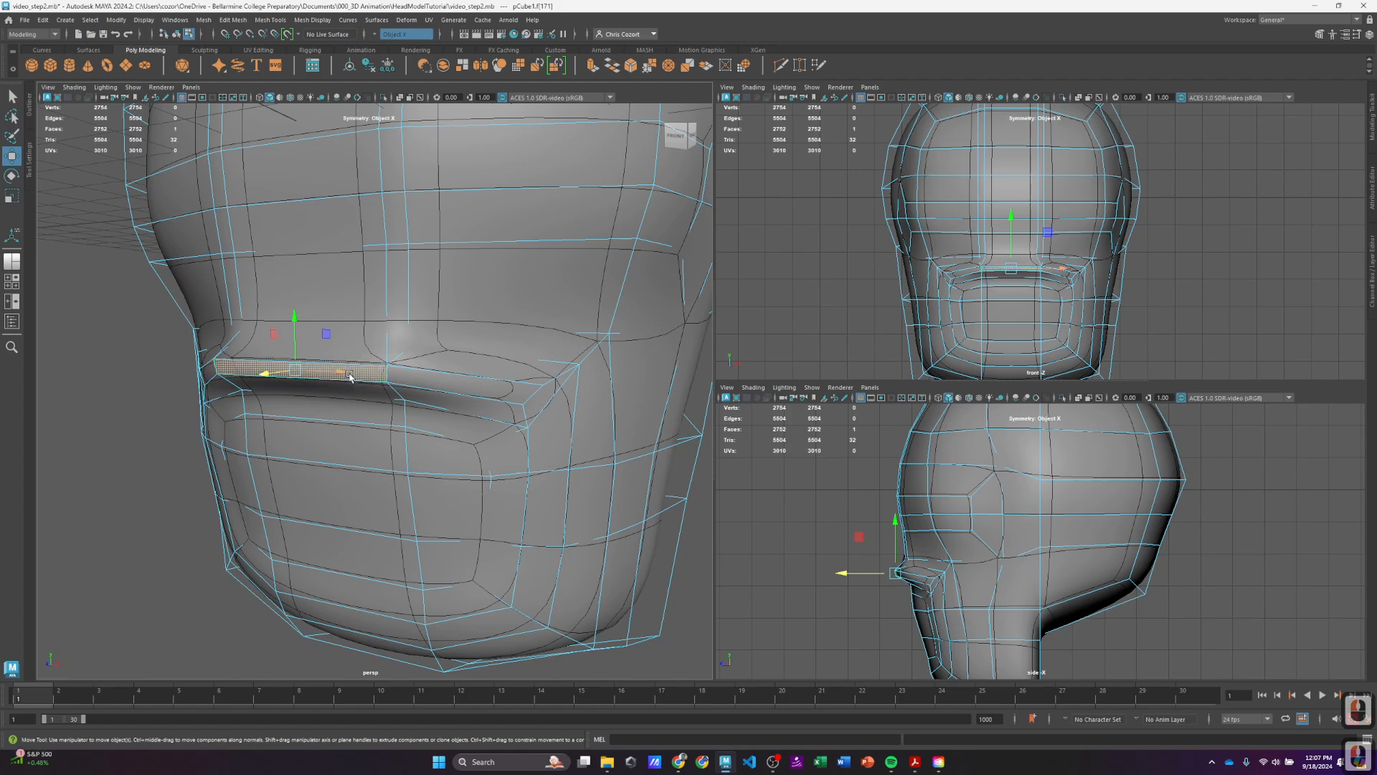
pyautogui.click(431, 378)
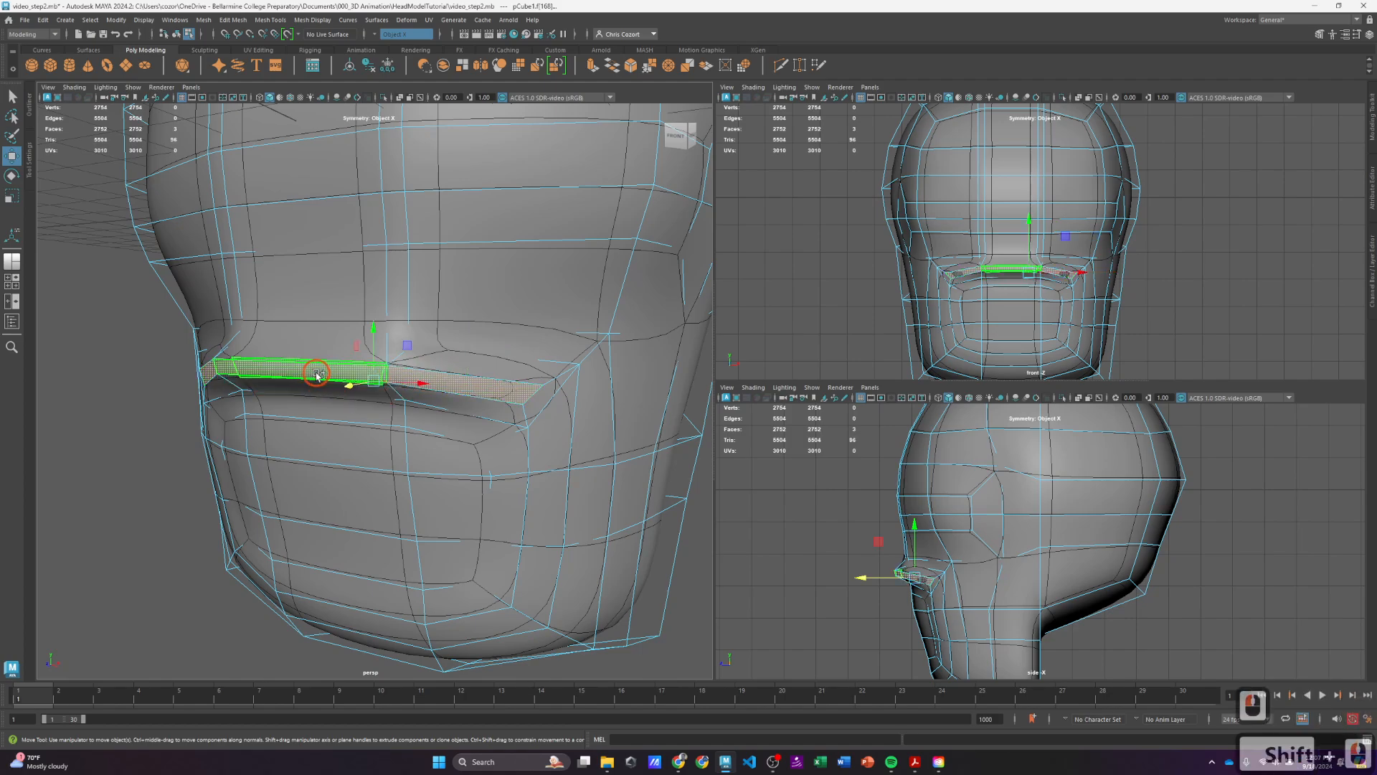
pyautogui.keyDown('shift'); pyautogui.click(347, 386); pyautogui.keyUp('shift')
pyautogui.keyDown('shift'); pyautogui.moveTo(349, 387); pyautogui.dragTo(324, 396); pyautogui.keyUp('shift')
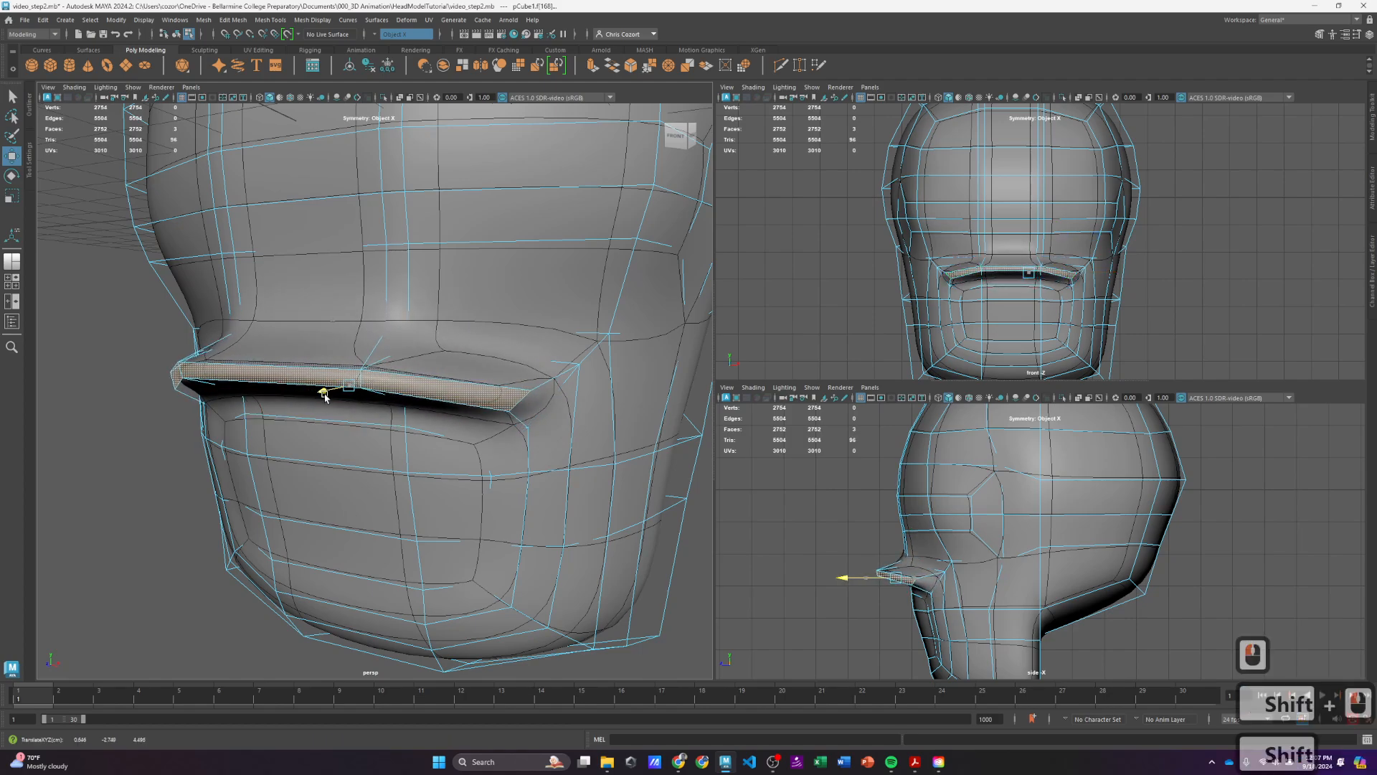
pyautogui.click(553, 399)
pyautogui.moveTo(556, 400); pyautogui.dragTo(551, 393)
# Step: Select the central face on top of the ledge, rotate it to slope down toward the front, and check the shape in smoothed display
pyautogui.click(330, 324)
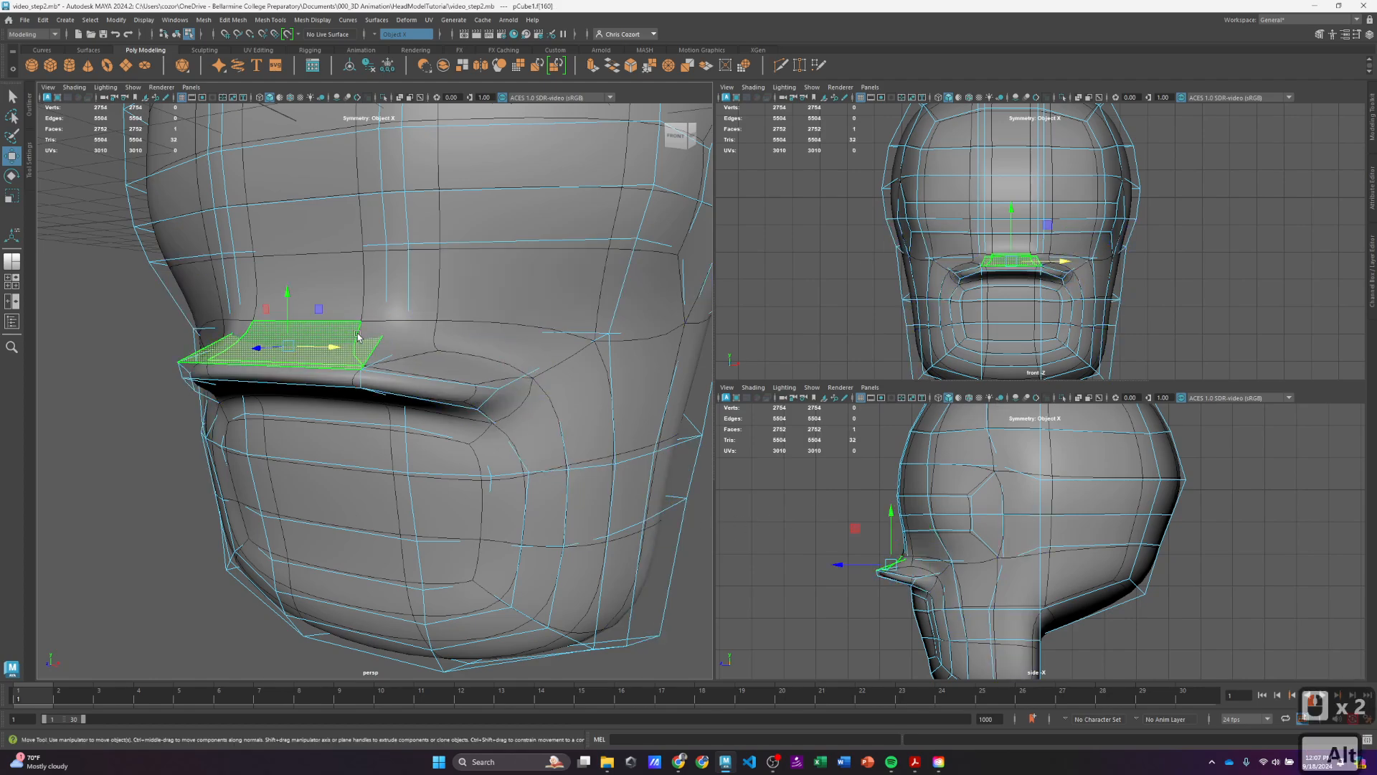
pyautogui.keyDown('alt'); pyautogui.moveTo(348, 351); pyautogui.dragTo(320, 334); pyautogui.keyUp('alt')
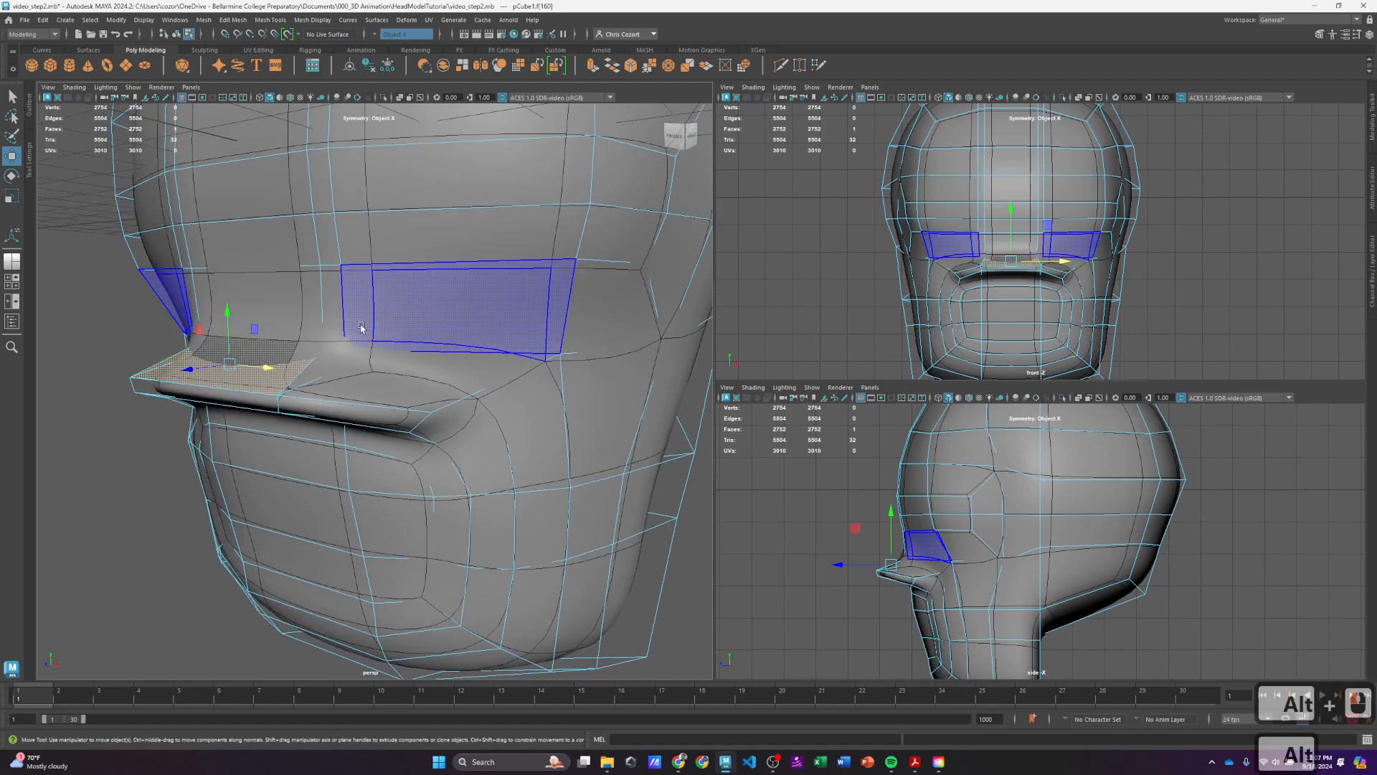
pyautogui.press('1')
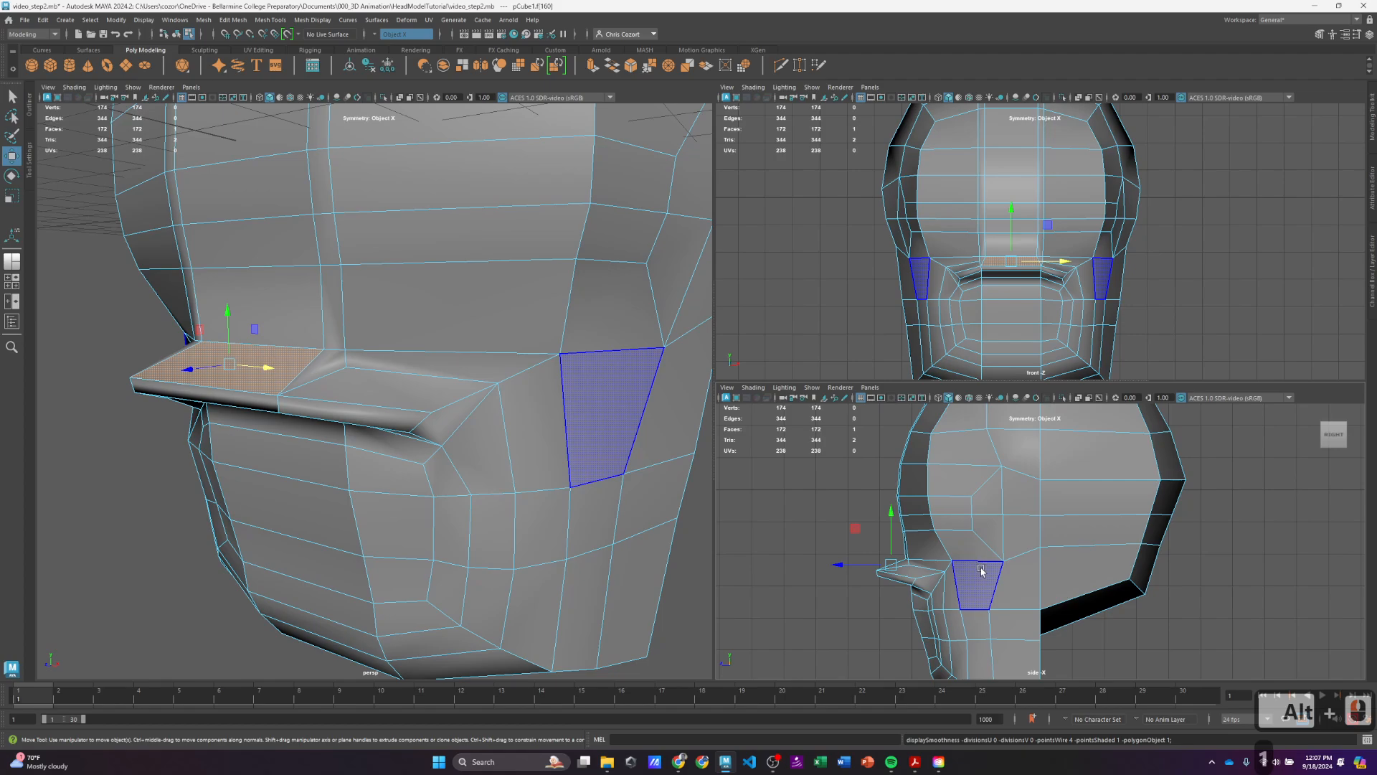
pyautogui.scroll(6, 1067, 506)
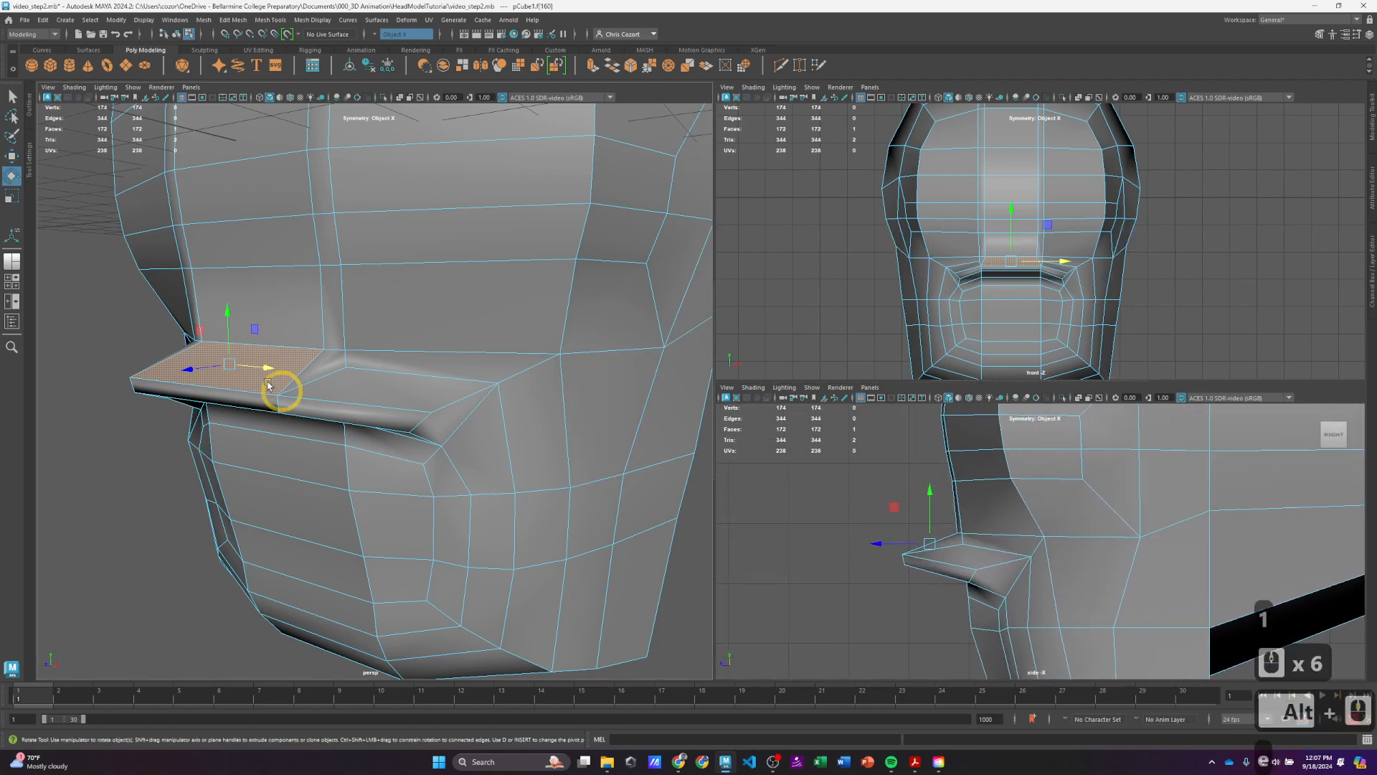
pyautogui.press('e')
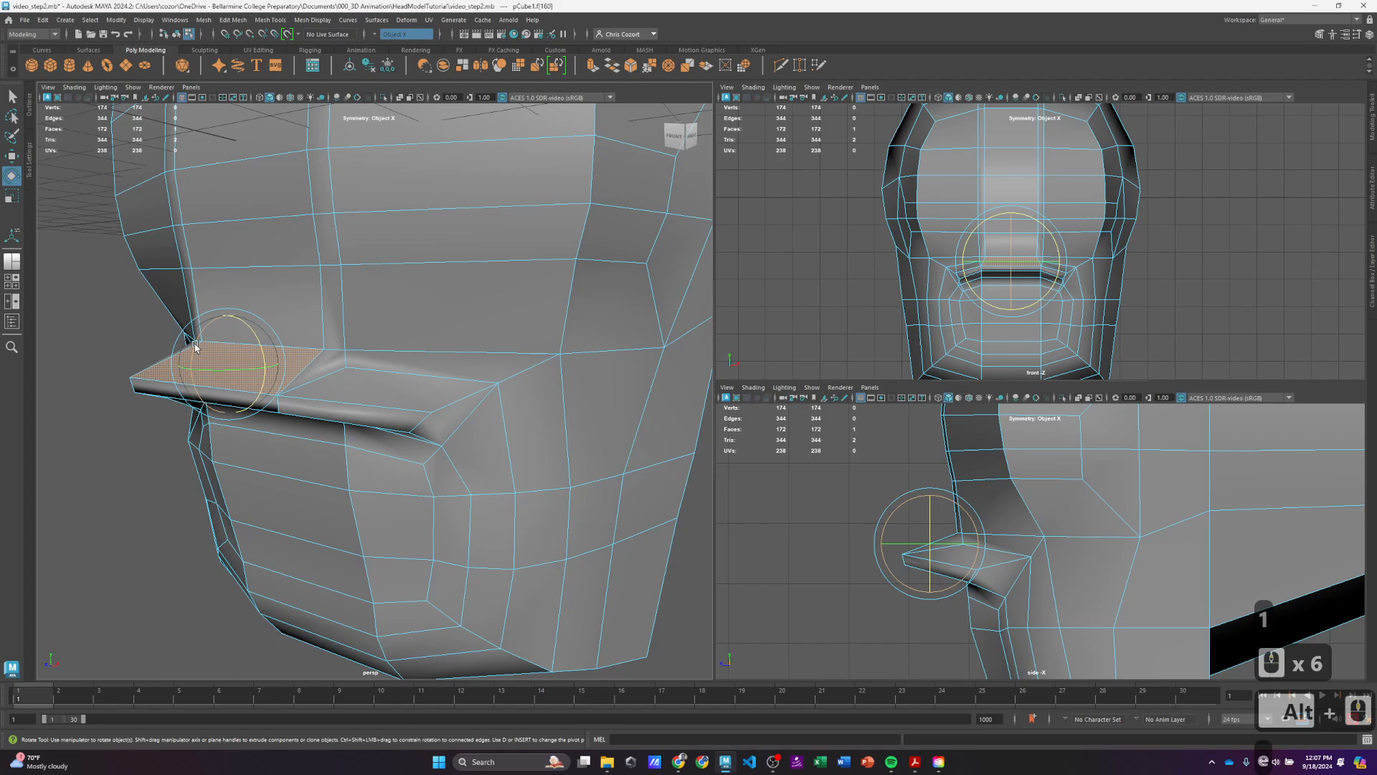
pyautogui.moveTo(195, 348); pyautogui.dragTo(188, 354)
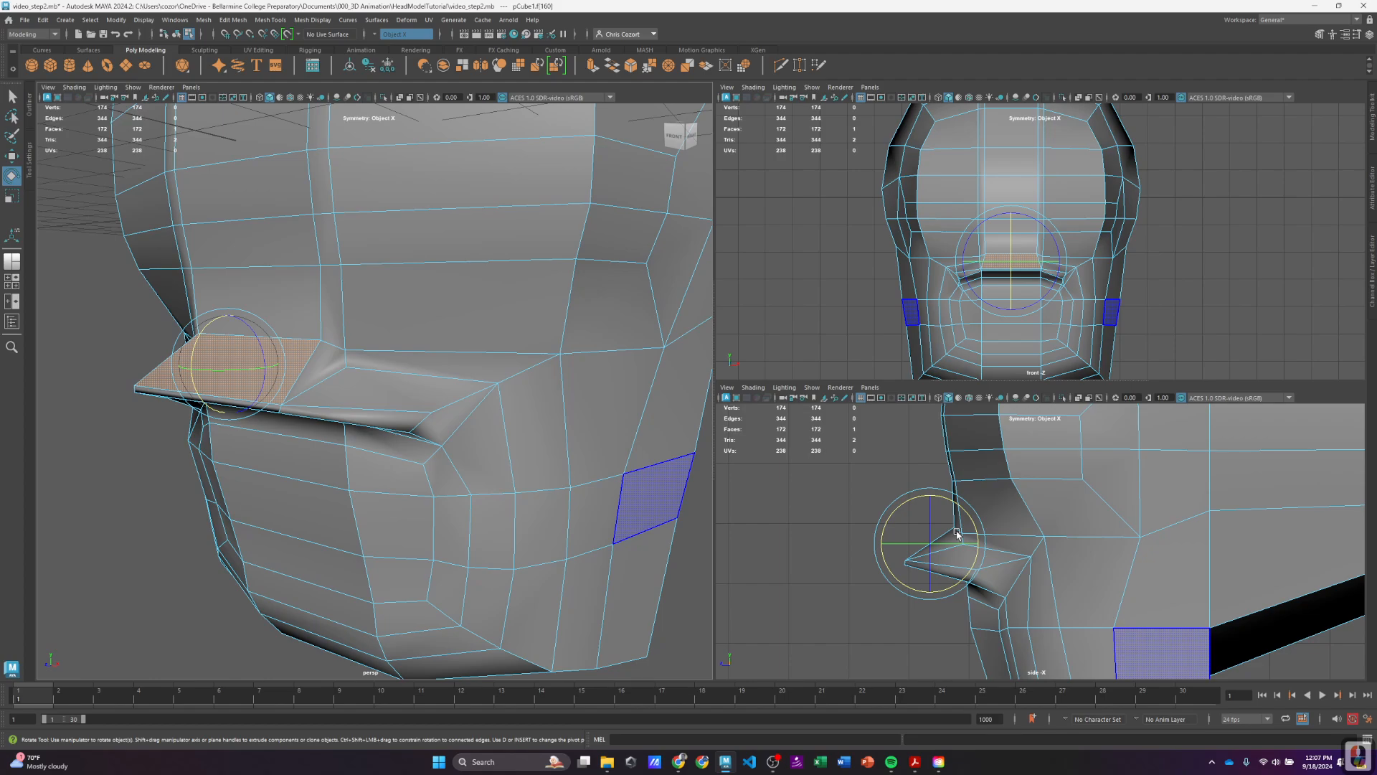
pyautogui.keyDown('alt'); pyautogui.moveTo(340, 361); pyautogui.dragTo(425, 376); pyautogui.keyUp('alt')
pyautogui.press('2')
pyautogui.press('3')
pyautogui.keyDown('alt'); pyautogui.moveTo(618, 429); pyautogui.dragTo(598, 432); pyautogui.keyUp('alt')
pyautogui.press('1')
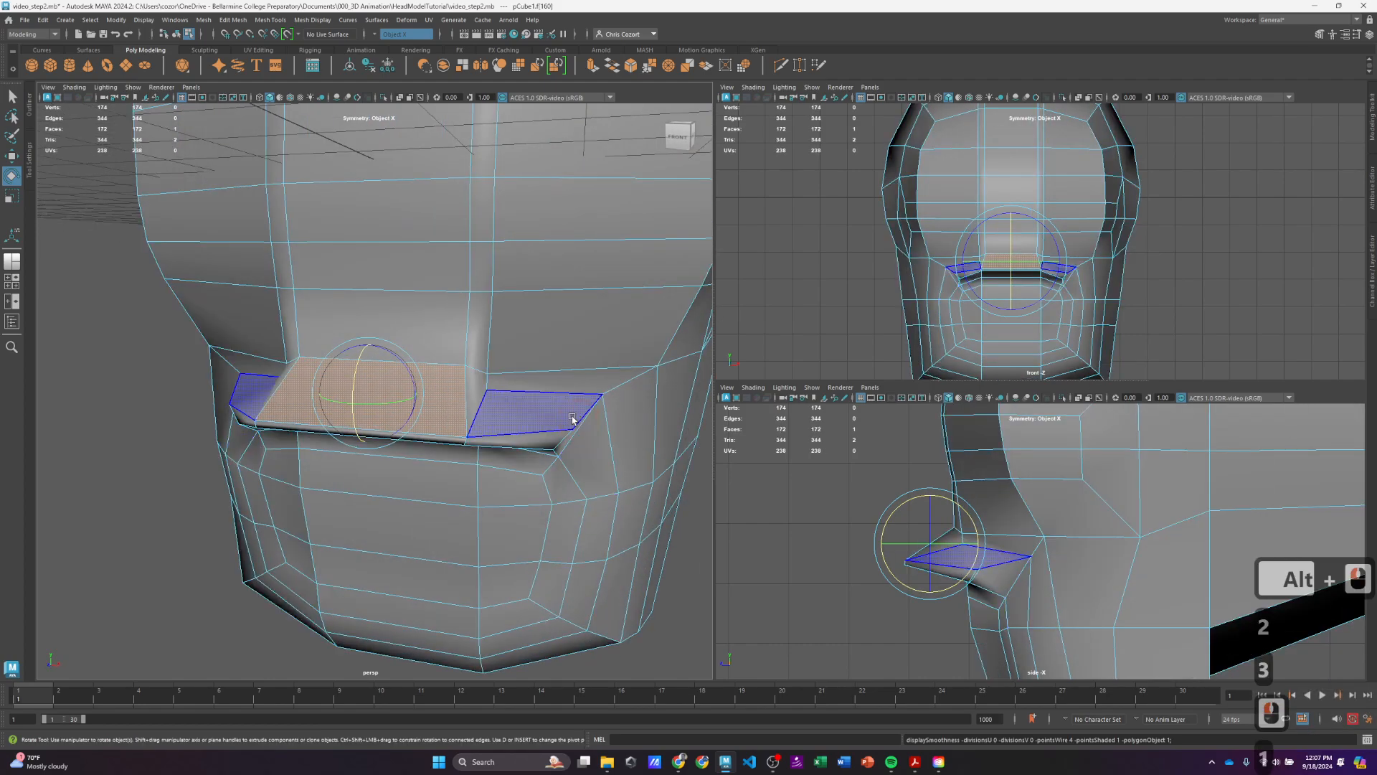
# Step: Select a central face on the nose bridge and turn on Soft Select, adjusting its falloff interactively
pyautogui.keyDown('alt'); pyautogui.moveTo(544, 327); pyautogui.dragTo(529, 368); pyautogui.keyUp('alt')
pyautogui.scroll(-3, 522, 370)
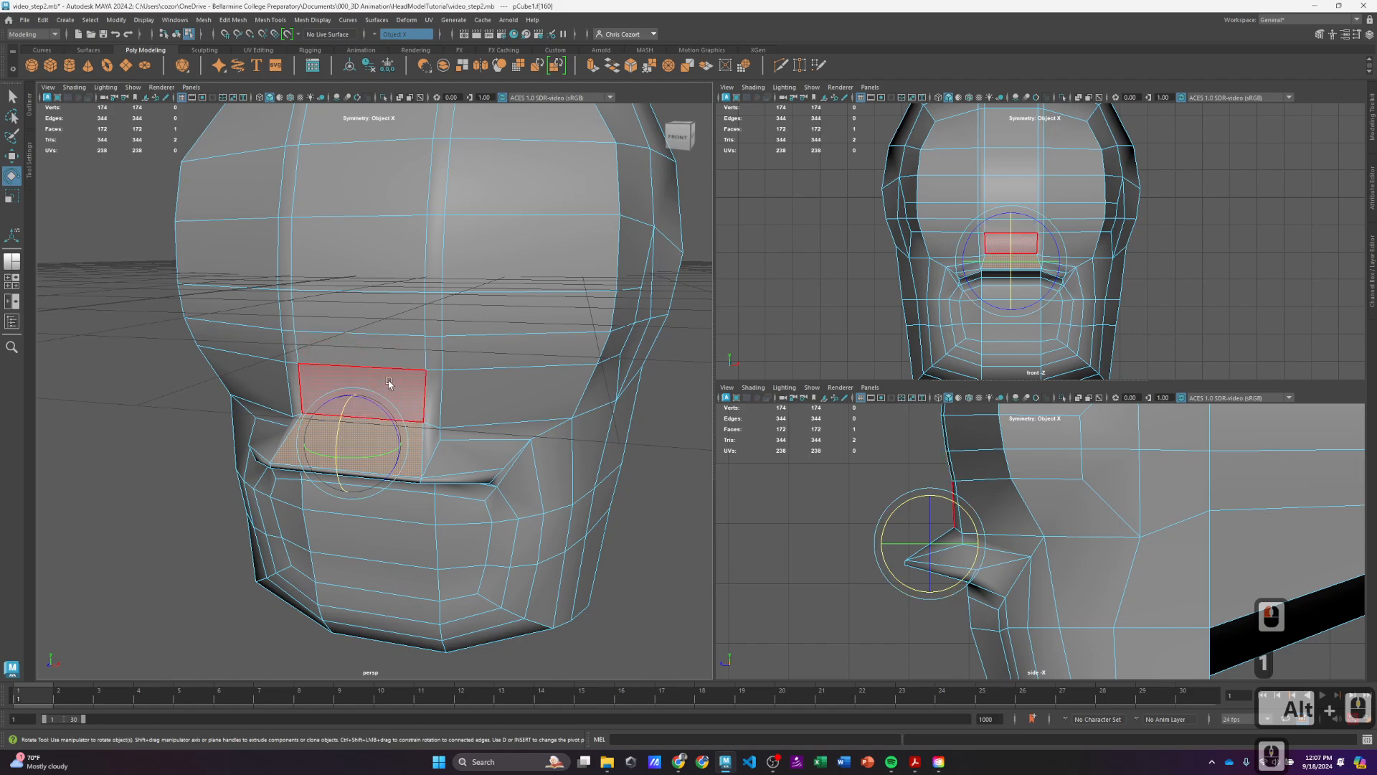
pyautogui.click(392, 351)
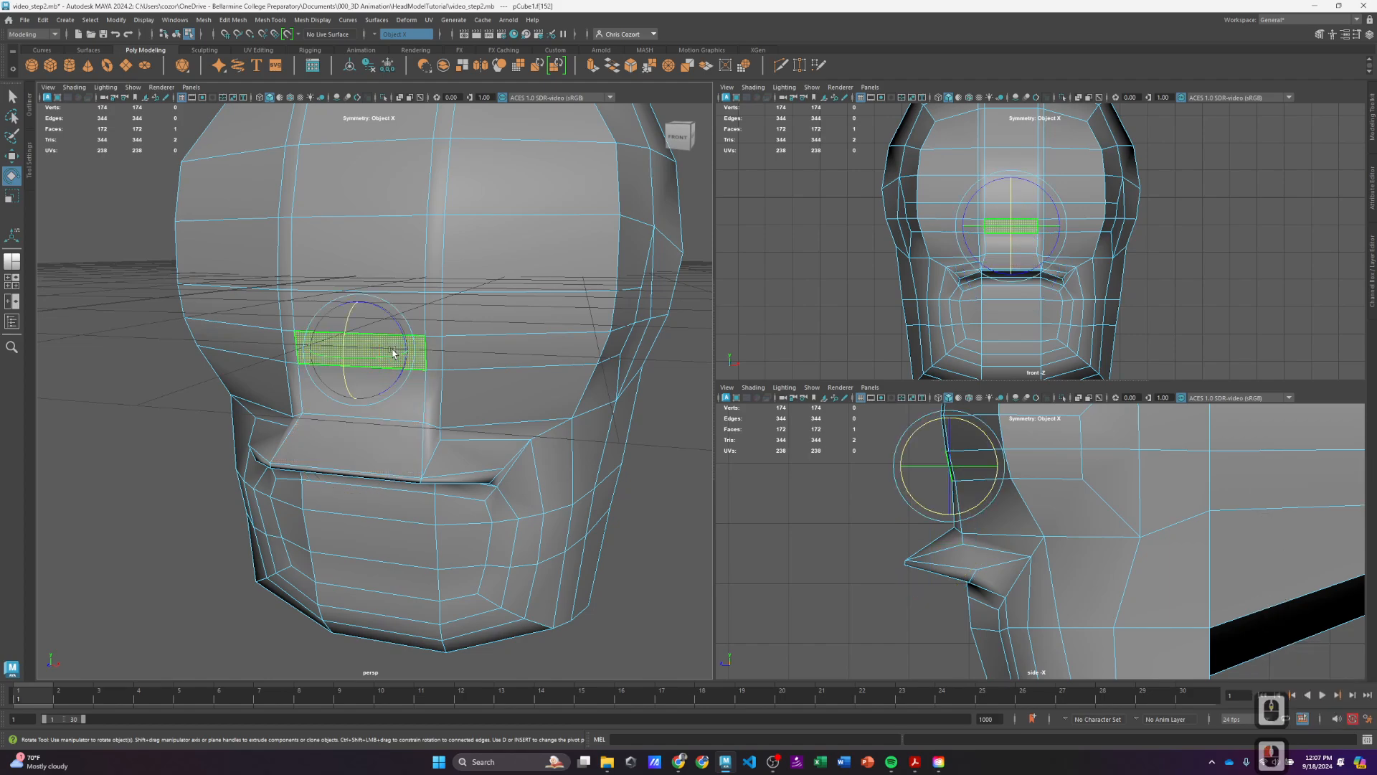
pyautogui.press('b')
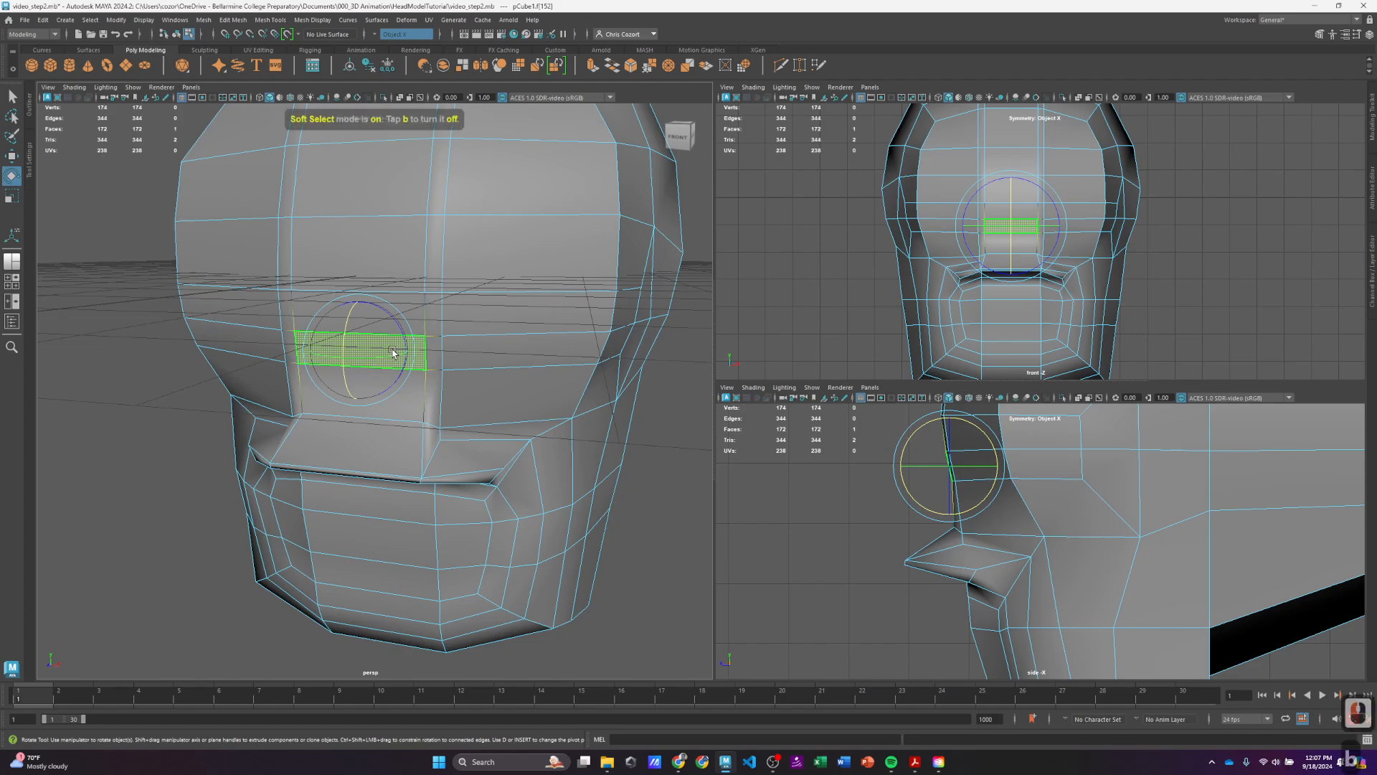
pyautogui.moveTo(392, 351); pyautogui.dragTo(1271, 463)
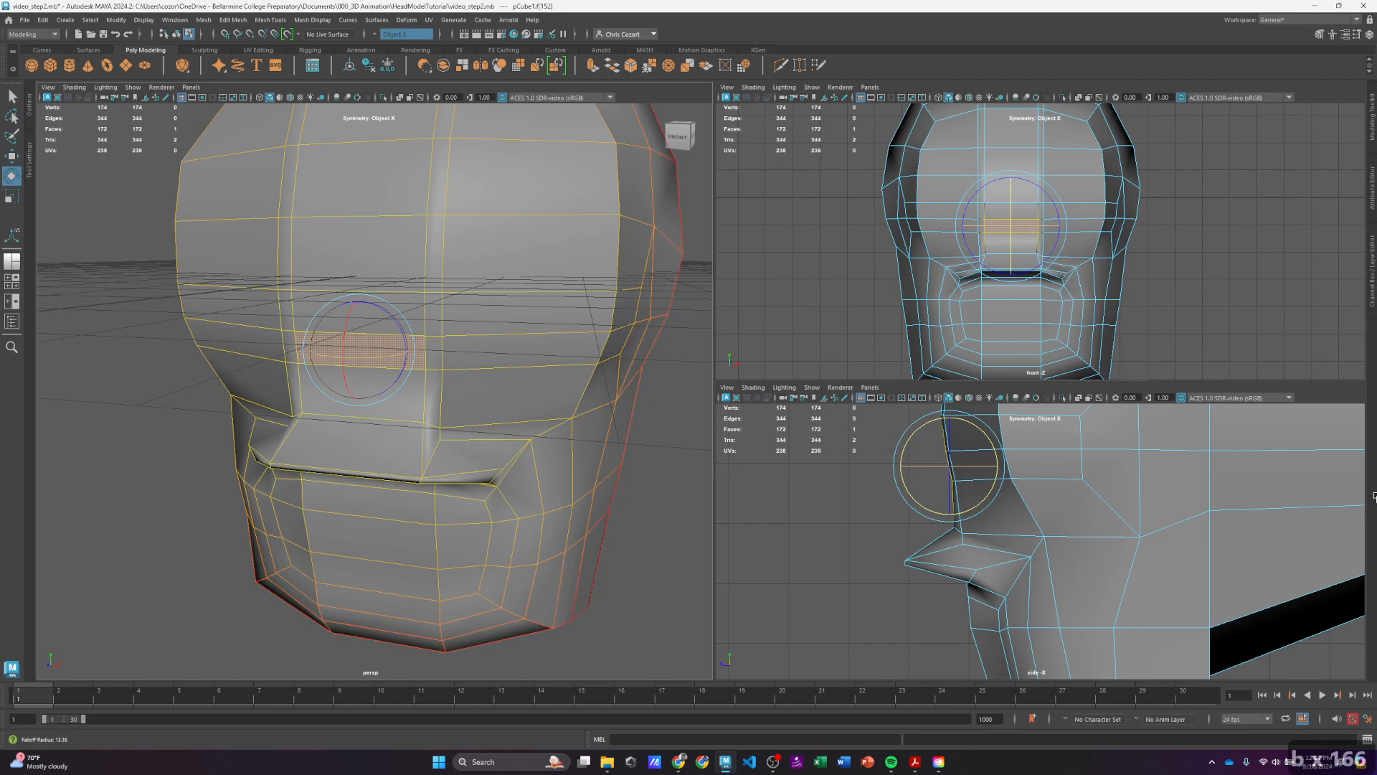
pyautogui.moveTo(1375, 496); pyautogui.dragTo(1375, 496)
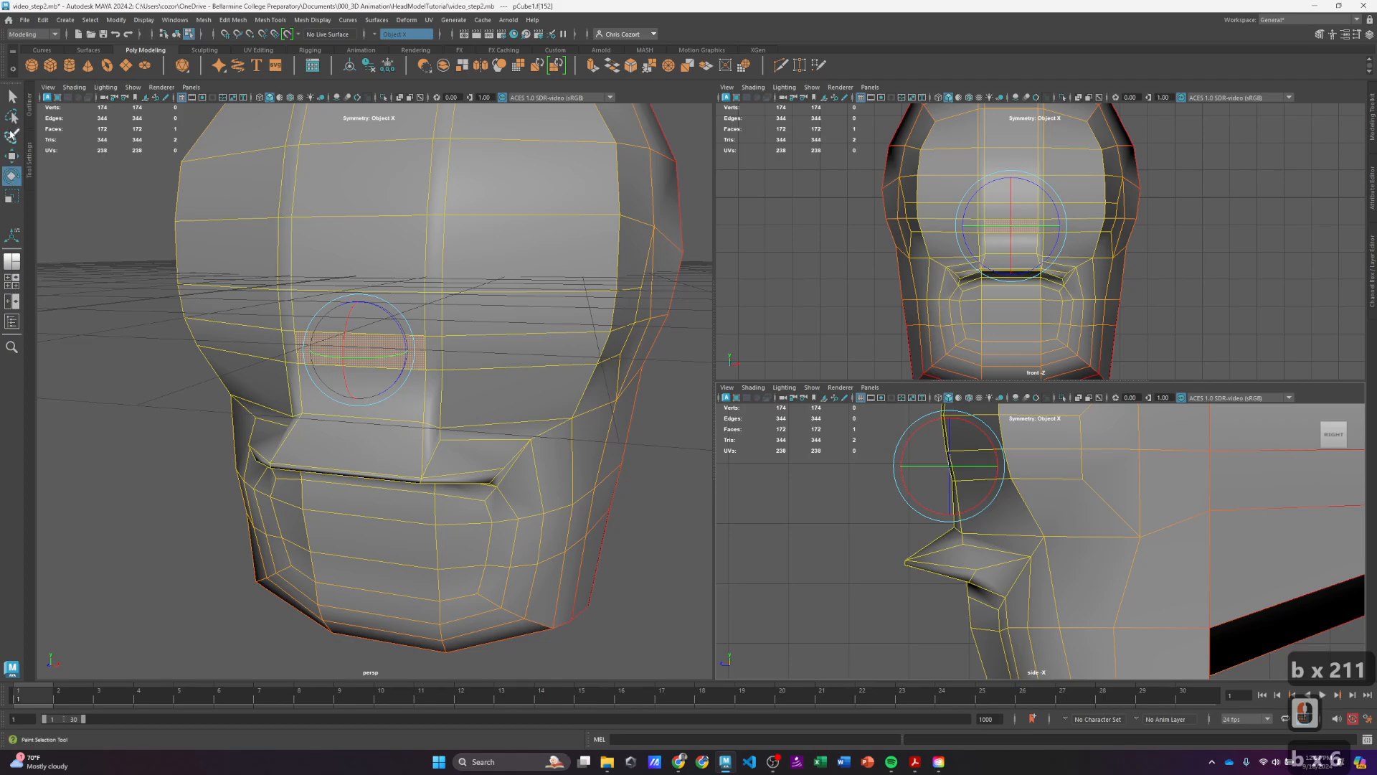
# Step: Show the Rotate tool's soft selection settings and reduce the falloff radius to about 1.78
pyautogui.doubleClick(11, 177)
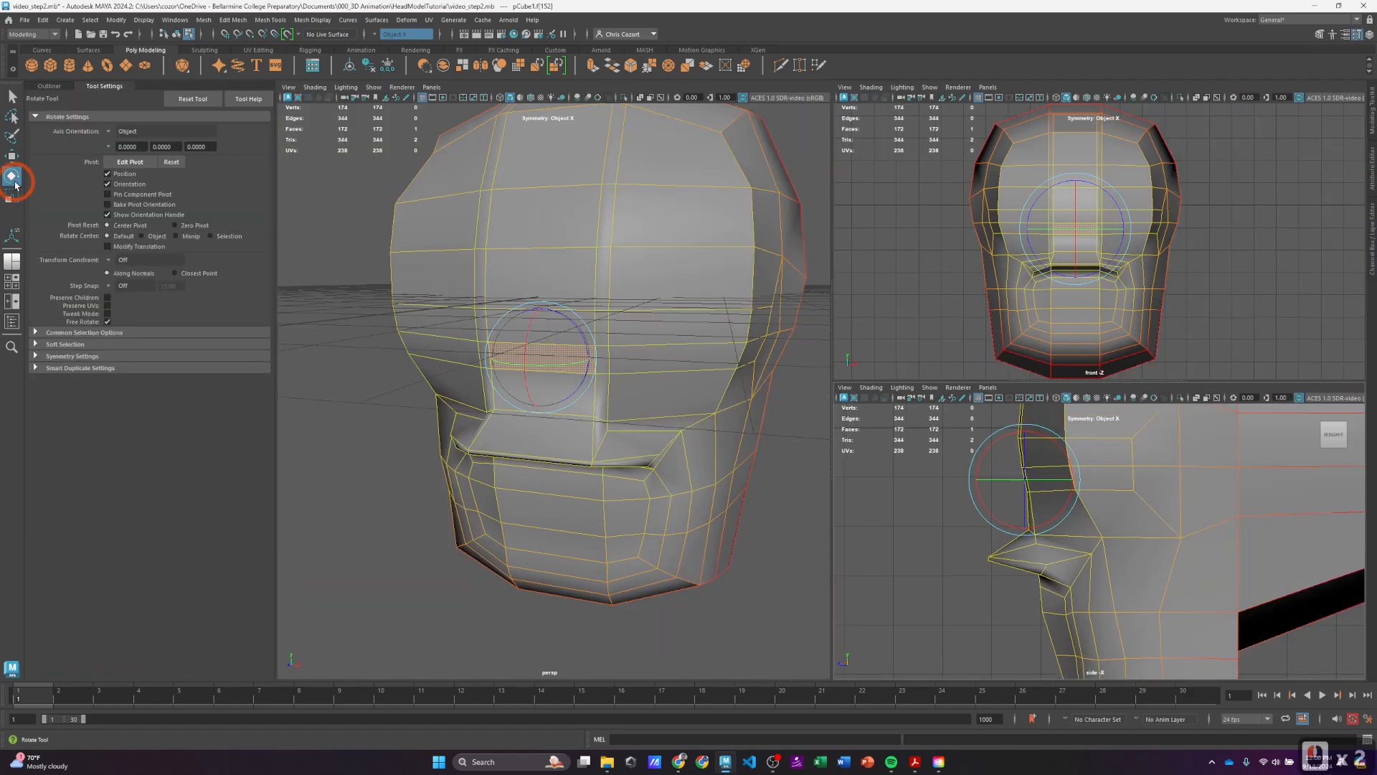
pyautogui.click(35, 345)
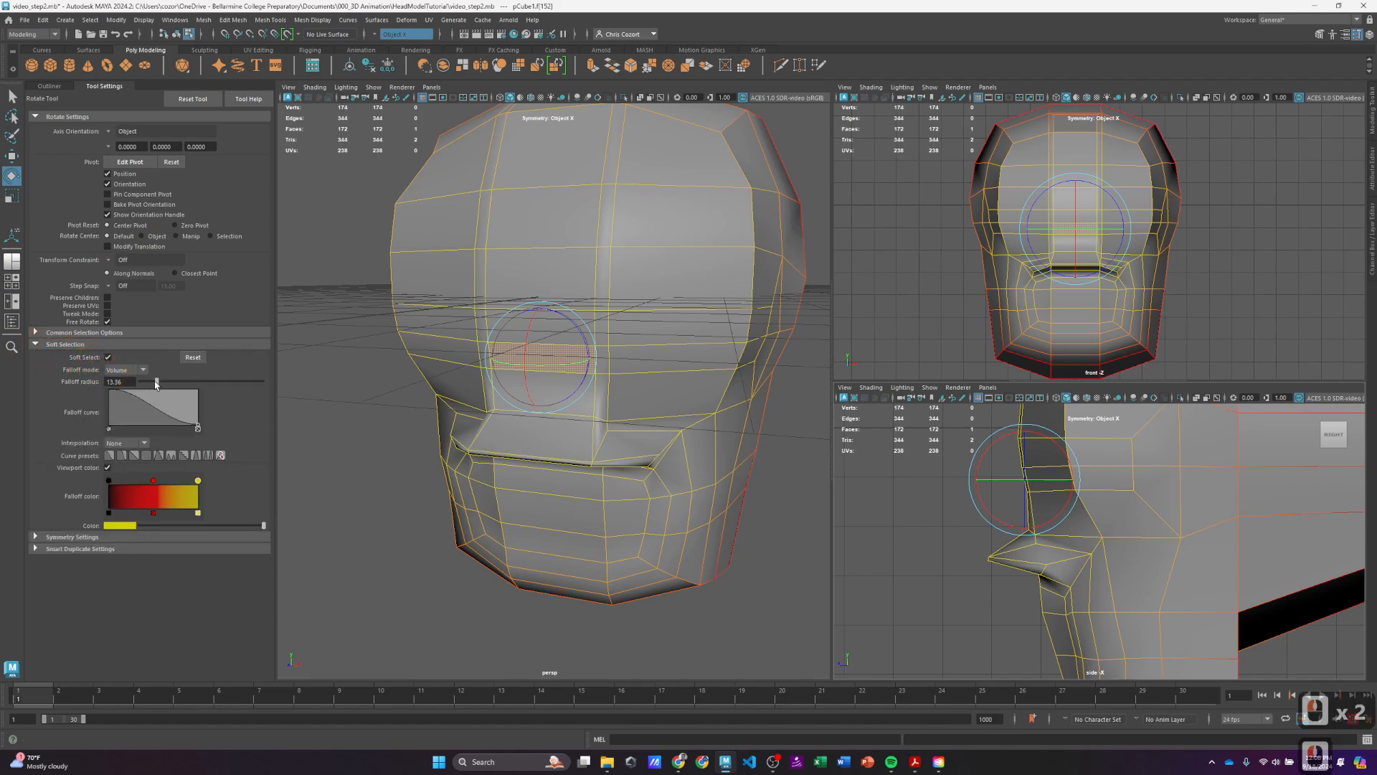
pyautogui.moveTo(157, 382); pyautogui.dragTo(143, 384)
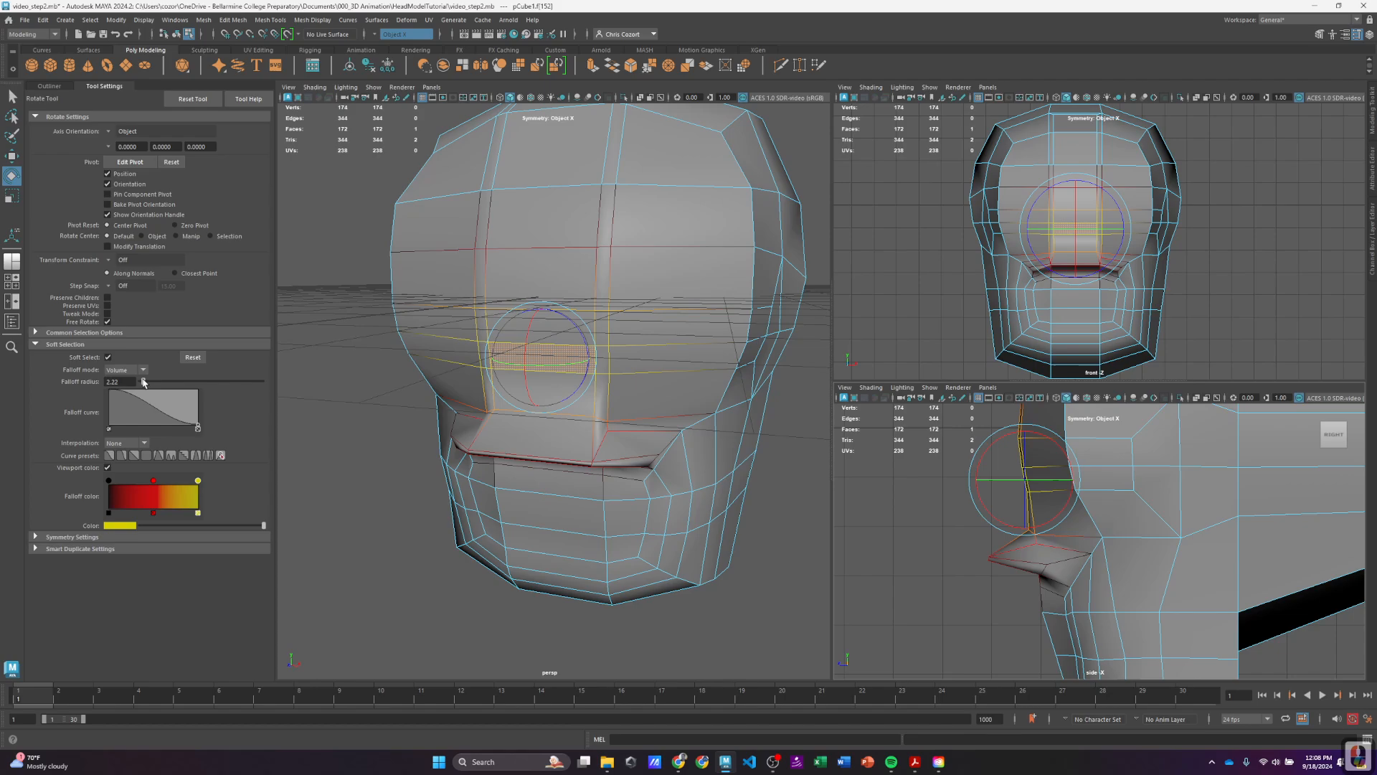
pyautogui.moveTo(141, 382); pyautogui.dragTo(143, 381)
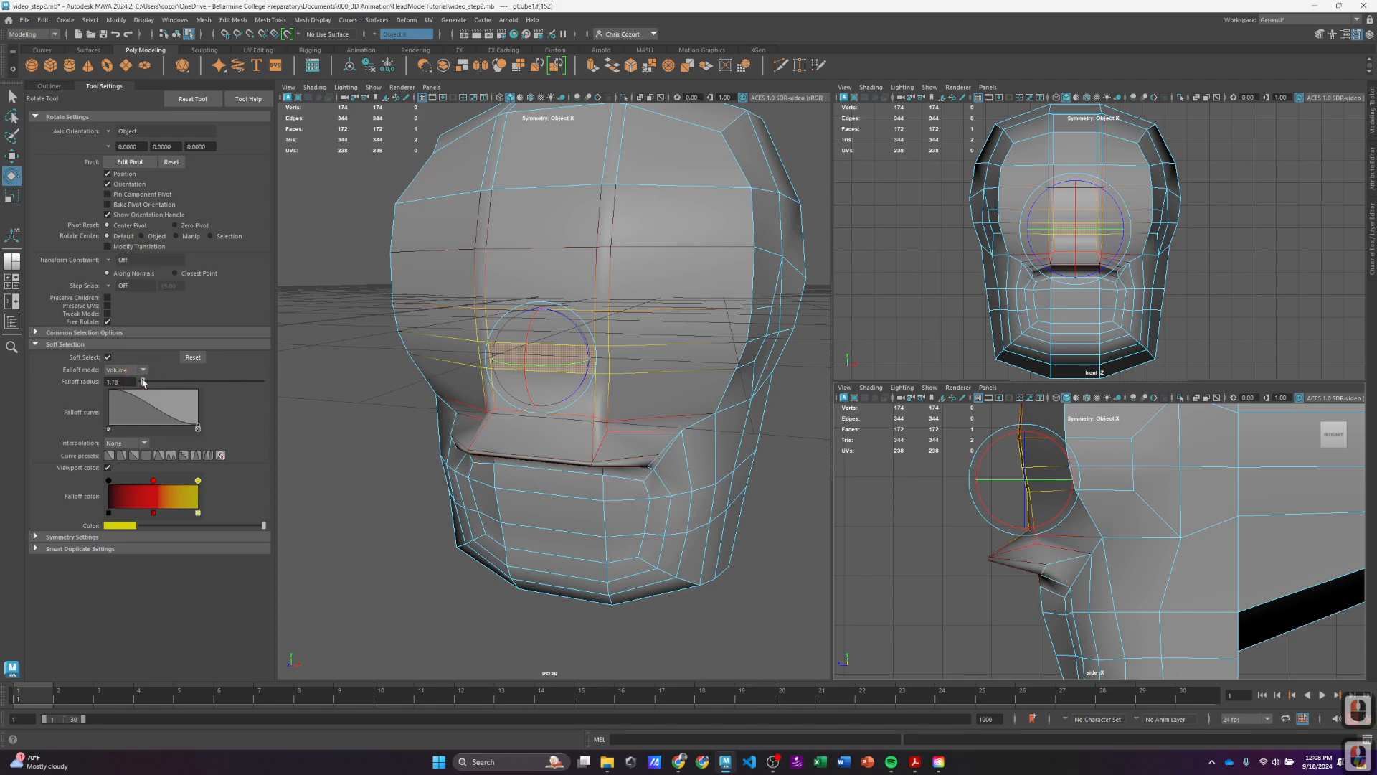
# Step: Scale the soft-selected nose bridge face narrower along X so the surrounding strips pinch inward between the eyes
pyautogui.click(11, 156)
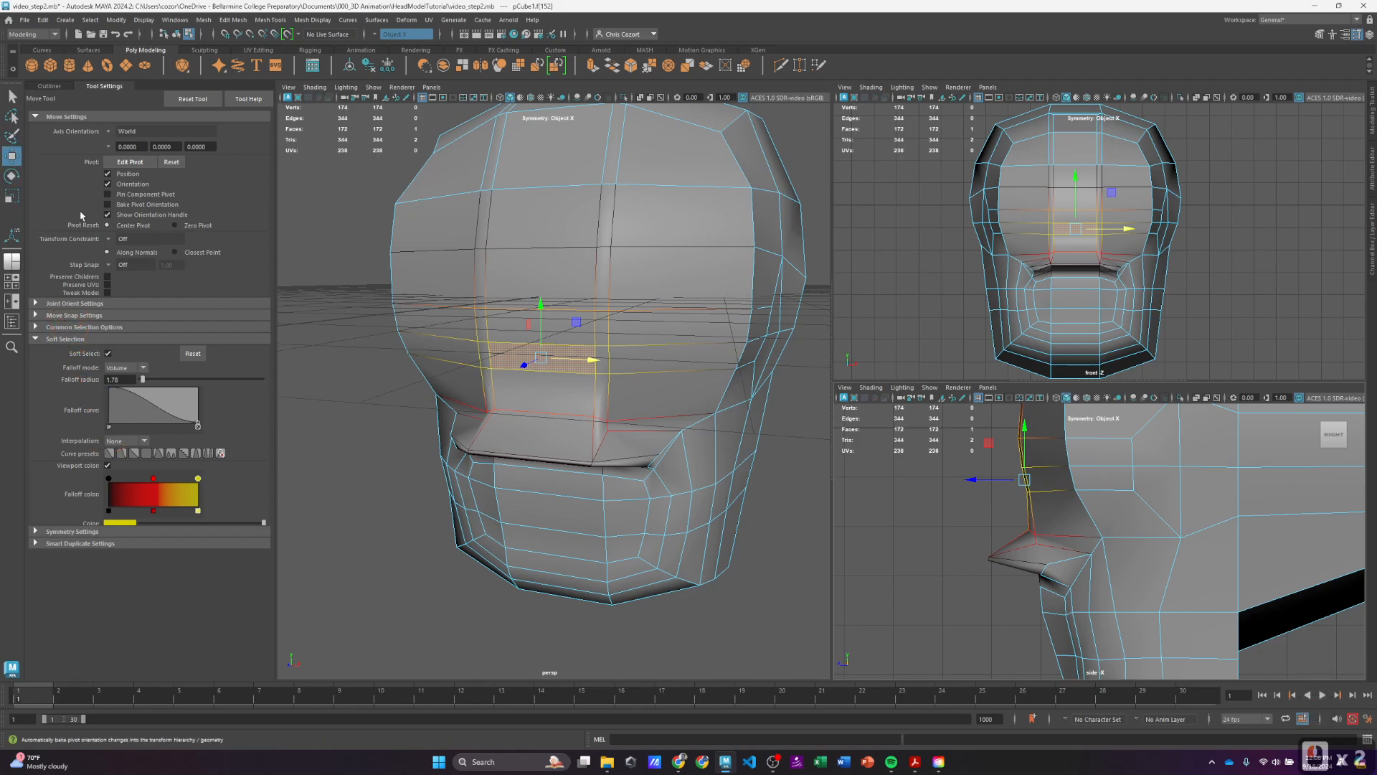
pyautogui.click(12, 195)
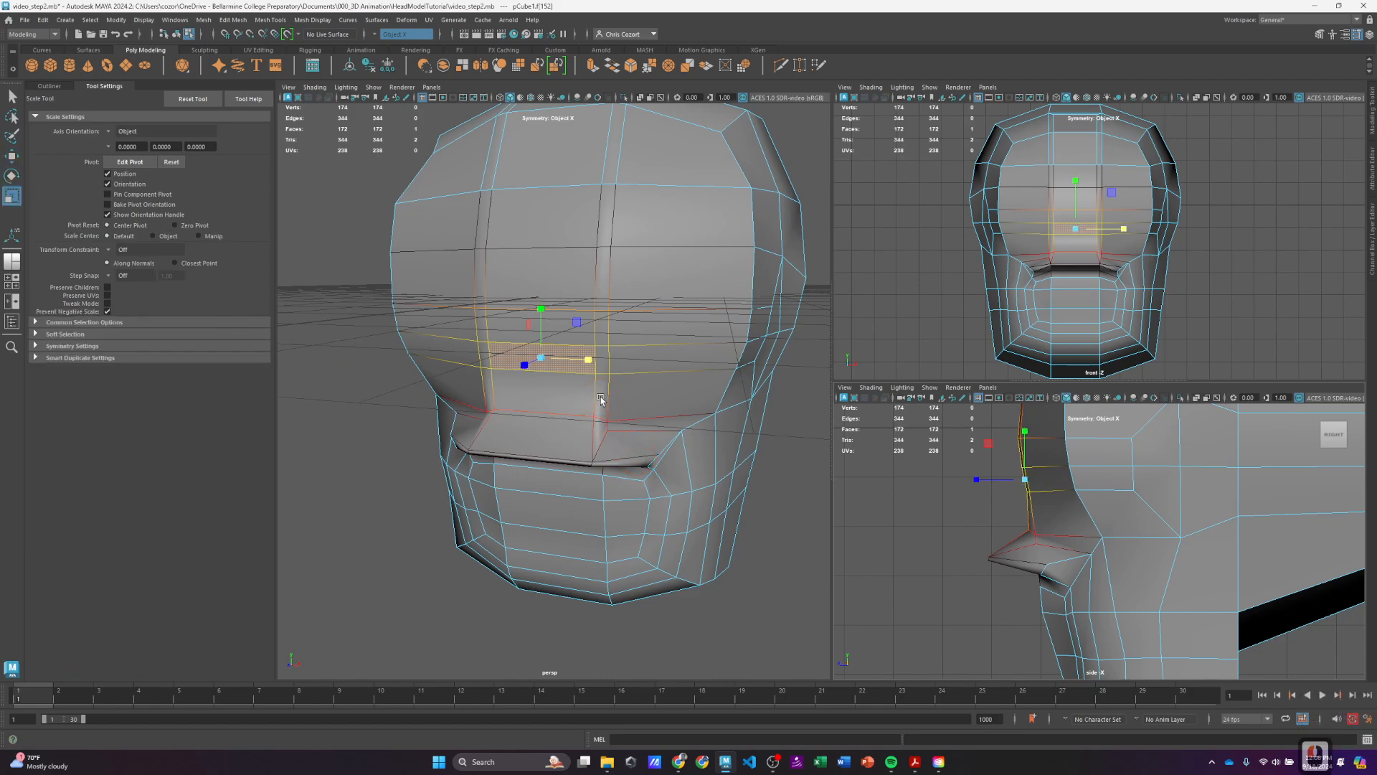
pyautogui.scroll(4, 593, 374)
pyautogui.moveTo(581, 343); pyautogui.dragTo(559, 344)
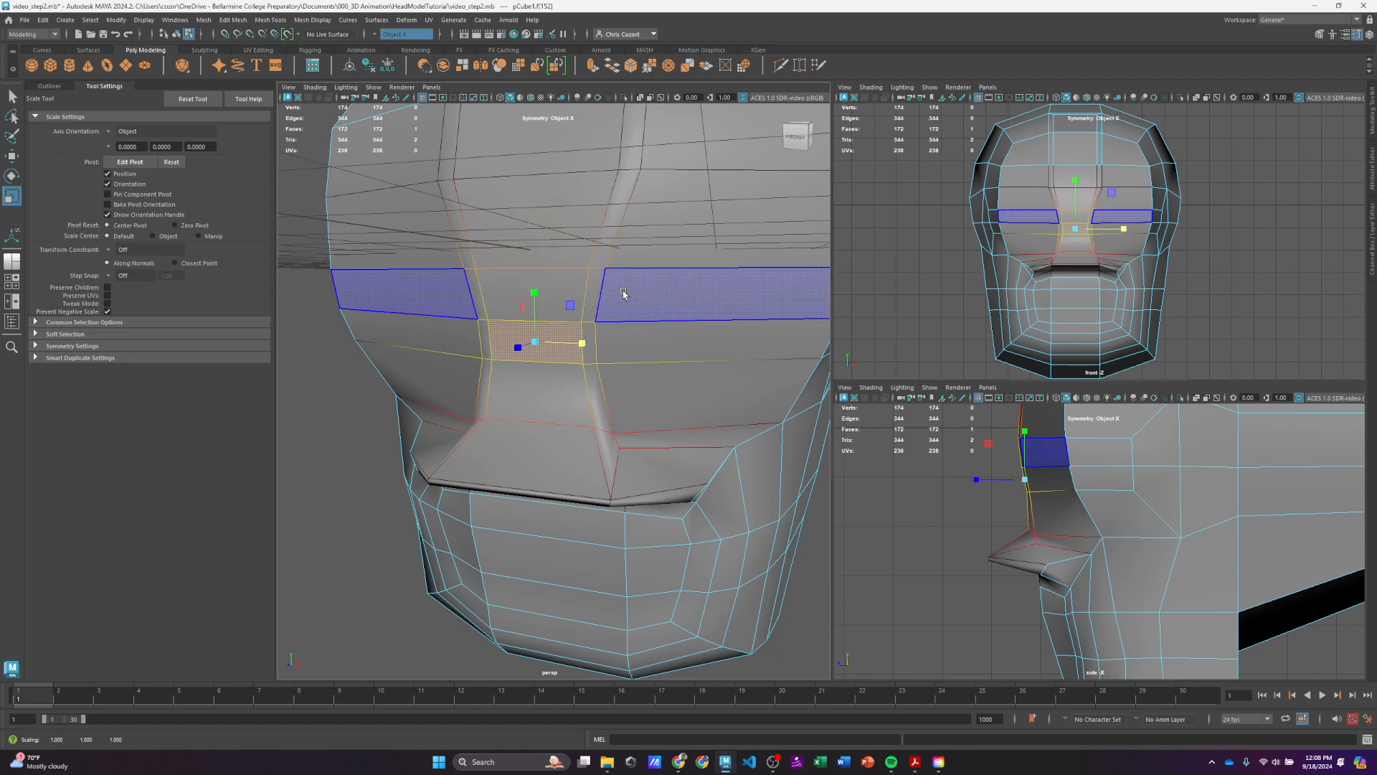
pyautogui.moveTo(583, 343); pyautogui.dragTo(585, 342)
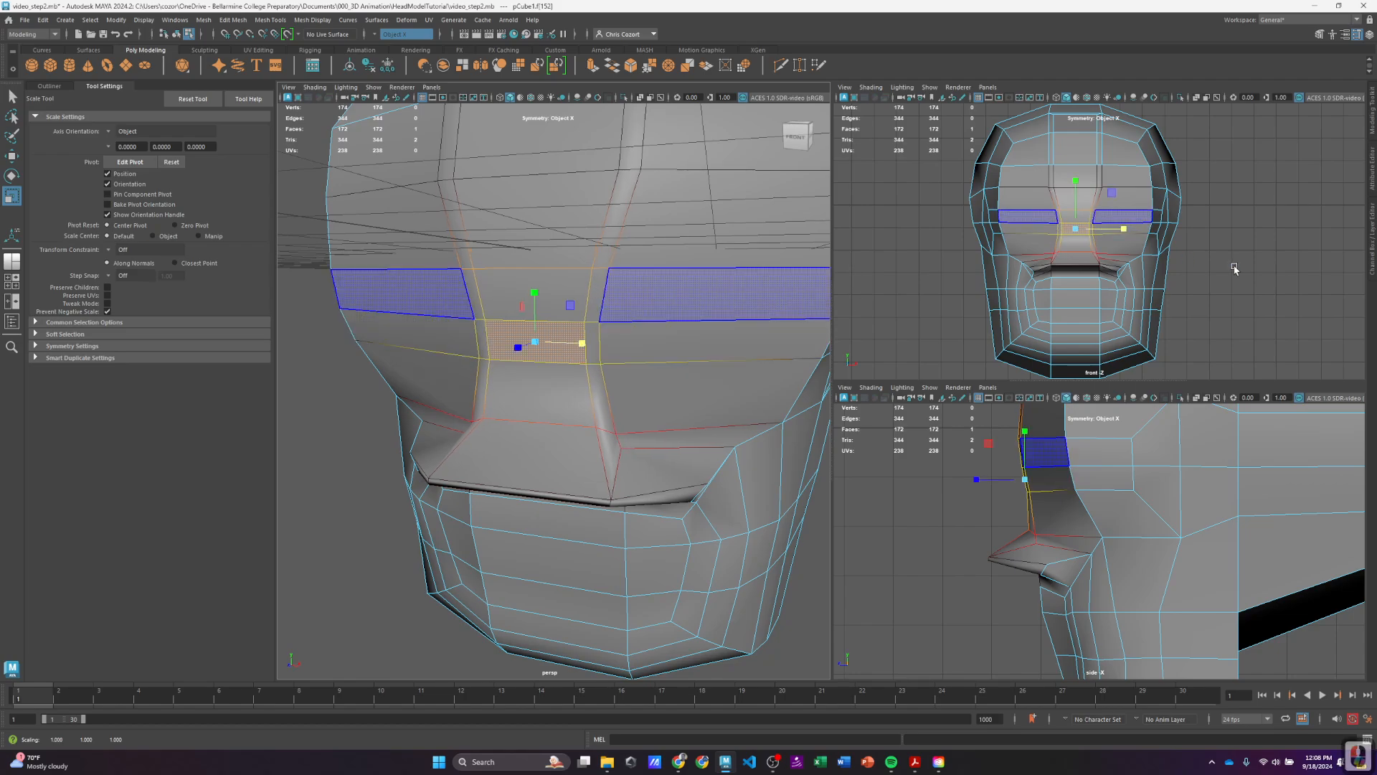
# Step: Select the narrow front face of the nose ledge and scale it taller along Y to thicken the nose tip
pyautogui.scroll(4, 647, 474)
pyautogui.keyDown('alt'); pyautogui.moveTo(648, 473); pyautogui.dragTo(644, 455); pyautogui.keyUp('alt')
pyautogui.click(514, 424)
pyautogui.scroll(-4, 511, 425)
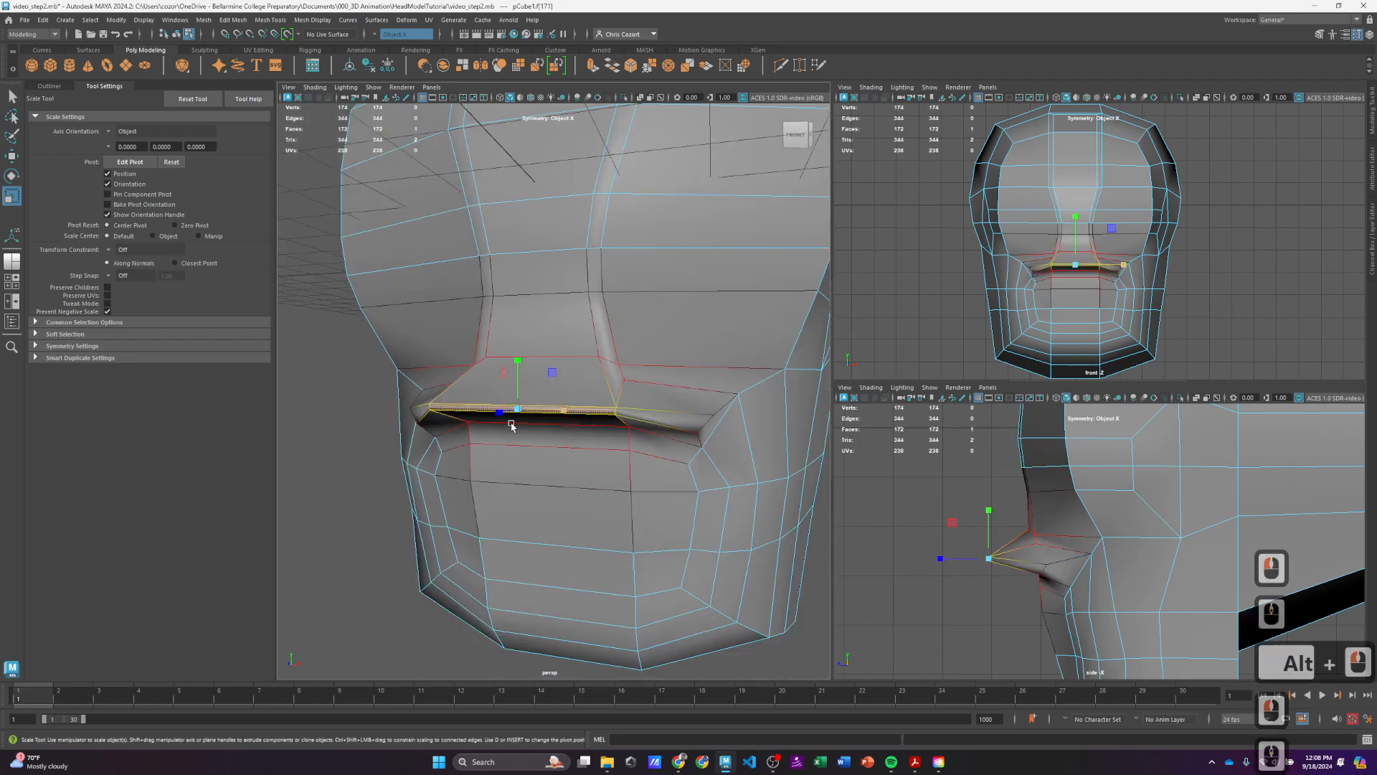
pyautogui.moveTo(518, 364); pyautogui.dragTo(507, 263)
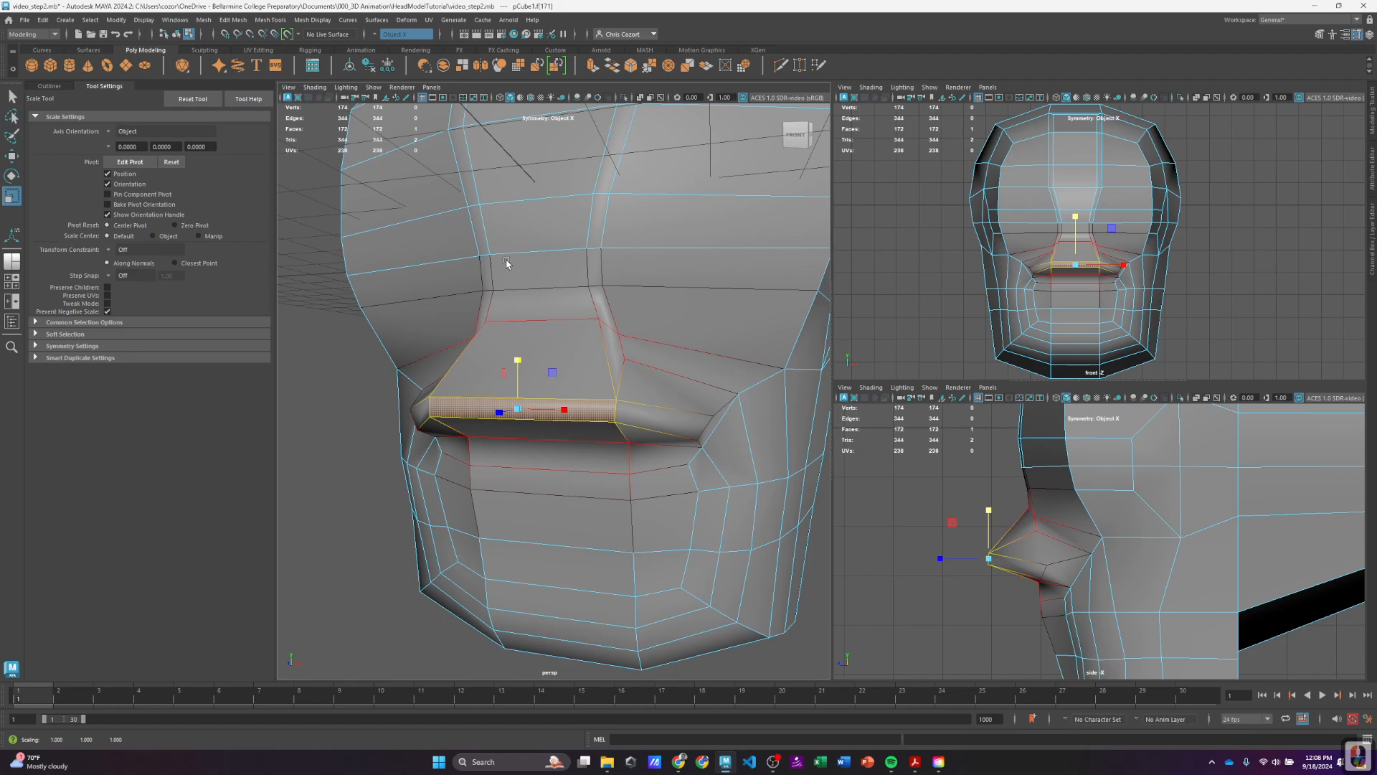
pyautogui.keyDown('alt'); pyautogui.moveTo(583, 346); pyautogui.dragTo(576, 364, button='middle'); pyautogui.keyUp('alt')
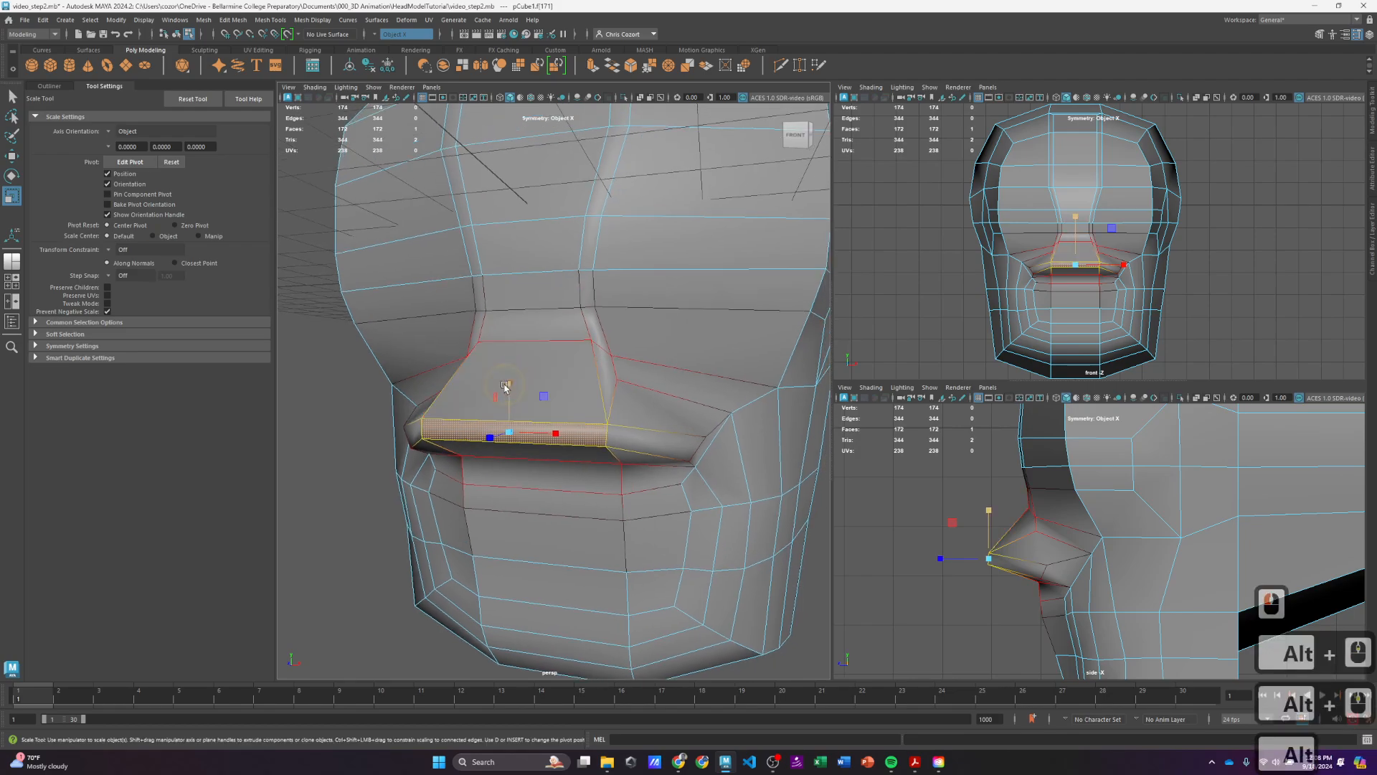
pyautogui.moveTo(508, 385)
pyautogui.mouseDown()
pyautogui.moveTo(506, 364)
pyautogui.moveTo(472, 371)
pyautogui.moveTo(489, 372)
pyautogui.mouseUp()
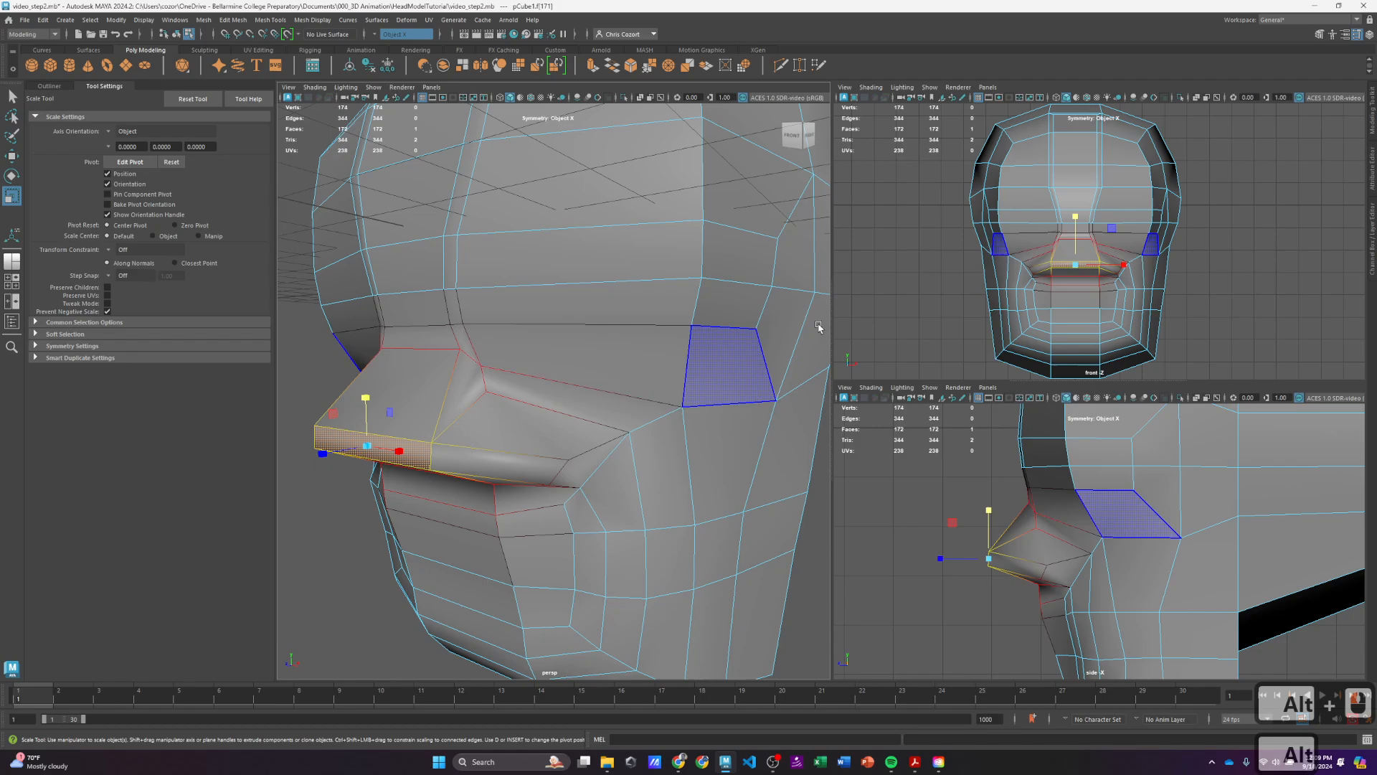
# Step: Select the upper corner vertex of the nose tip for moving and reduce the soft selection falloff radius to 0.36
pyautogui.scroll(10, 1157, 260)
pyautogui.moveTo(1045, 222); pyautogui.dragTo(1000, 224, button='right')
pyautogui.click(1069, 232)
pyautogui.press('w')
pyautogui.moveTo(1069, 232); pyautogui.dragTo(1085, 324)
pyautogui.scroll(-2, 1084, 324)
pyautogui.scroll(1, 1084, 323)
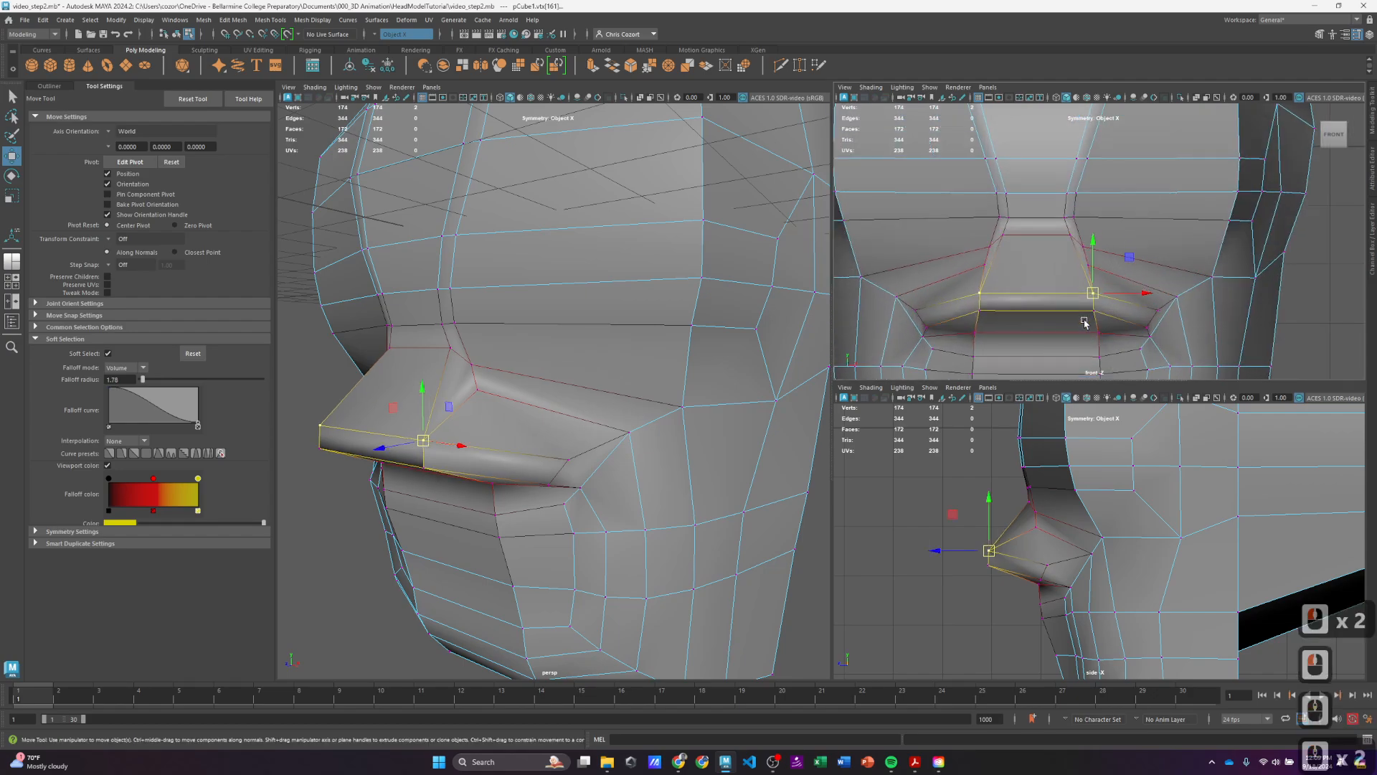
pyautogui.moveTo(1087, 316); pyautogui.dragTo(1002, 323, button='middle')
pyautogui.click(1110, 294)
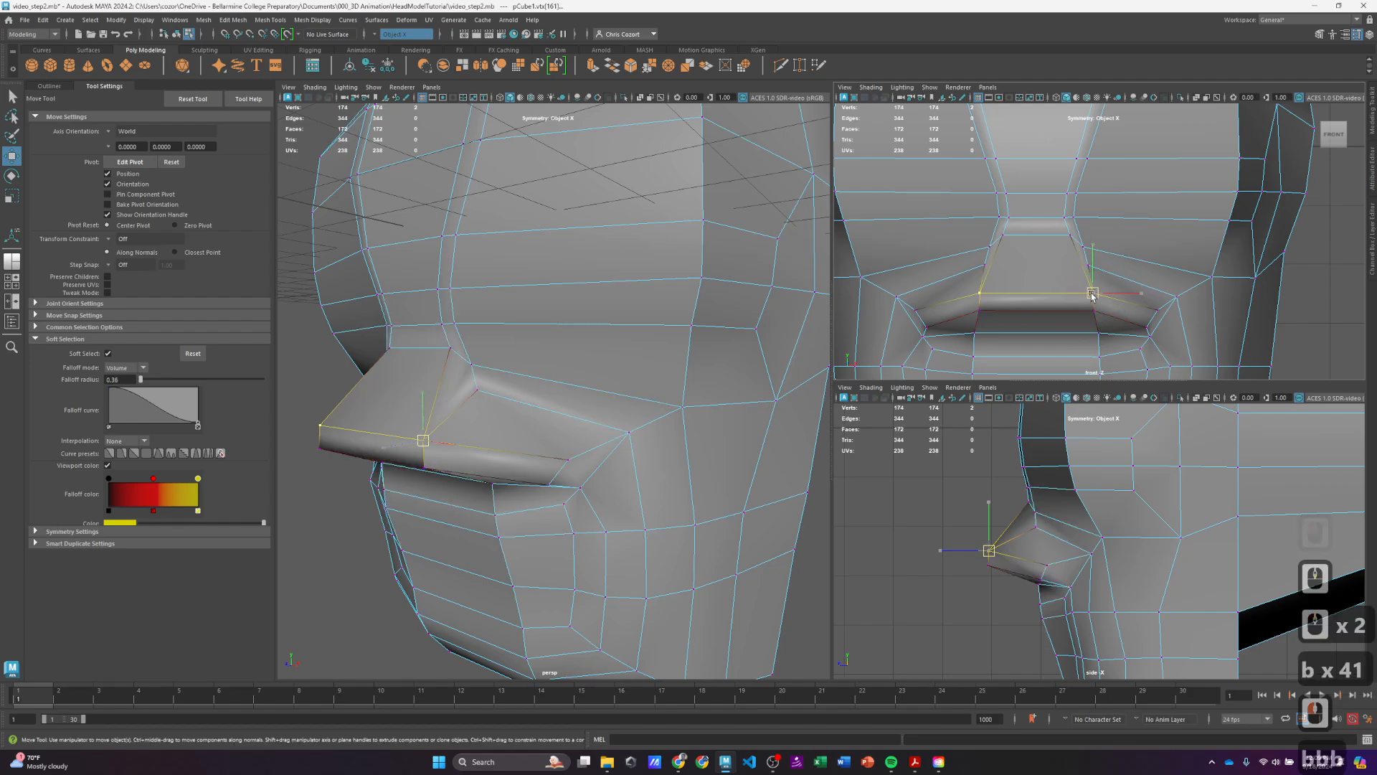
# Step: Move the nose tip's upper corner vertices up and inward, adjust the lower ones slightly, and check the shape in smoothed display
pyautogui.moveTo(1092, 294); pyautogui.dragTo(1080, 285)
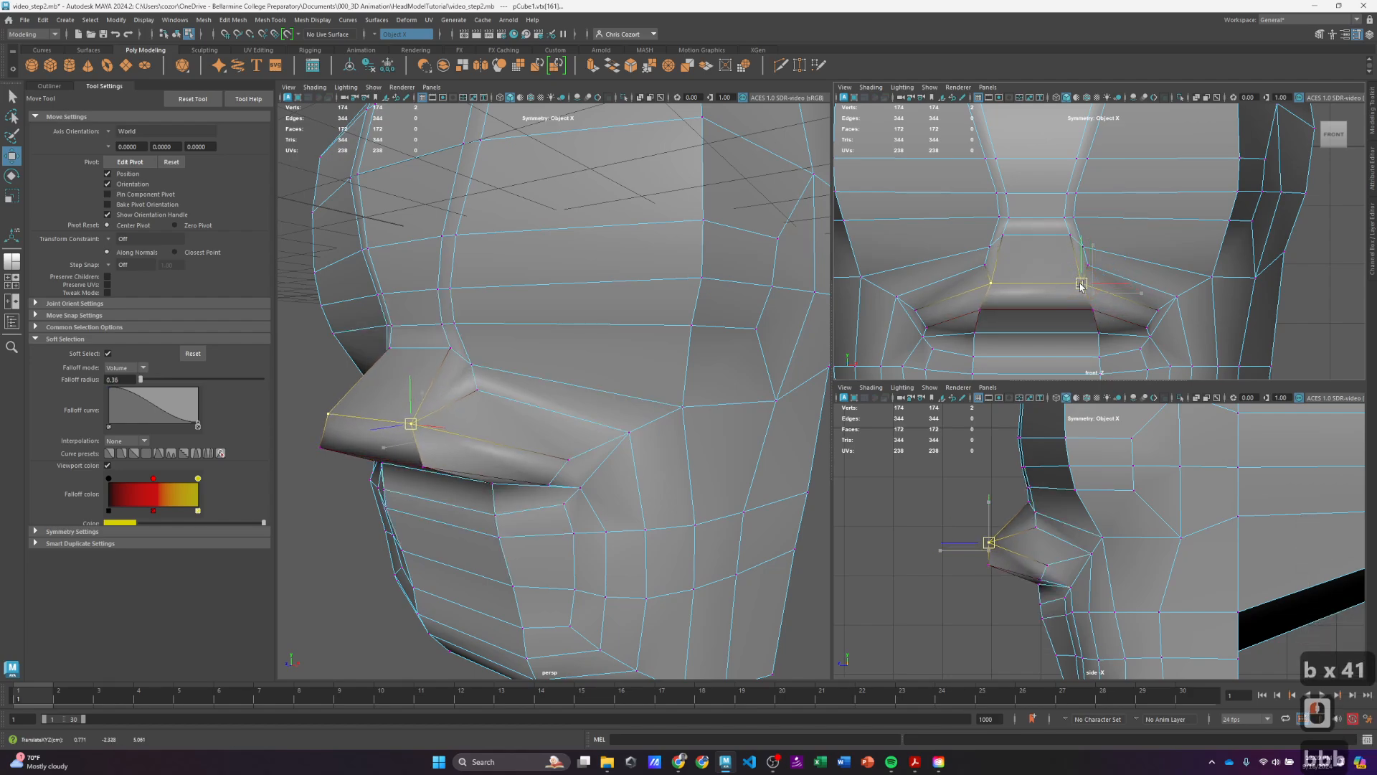
pyautogui.click(1086, 312)
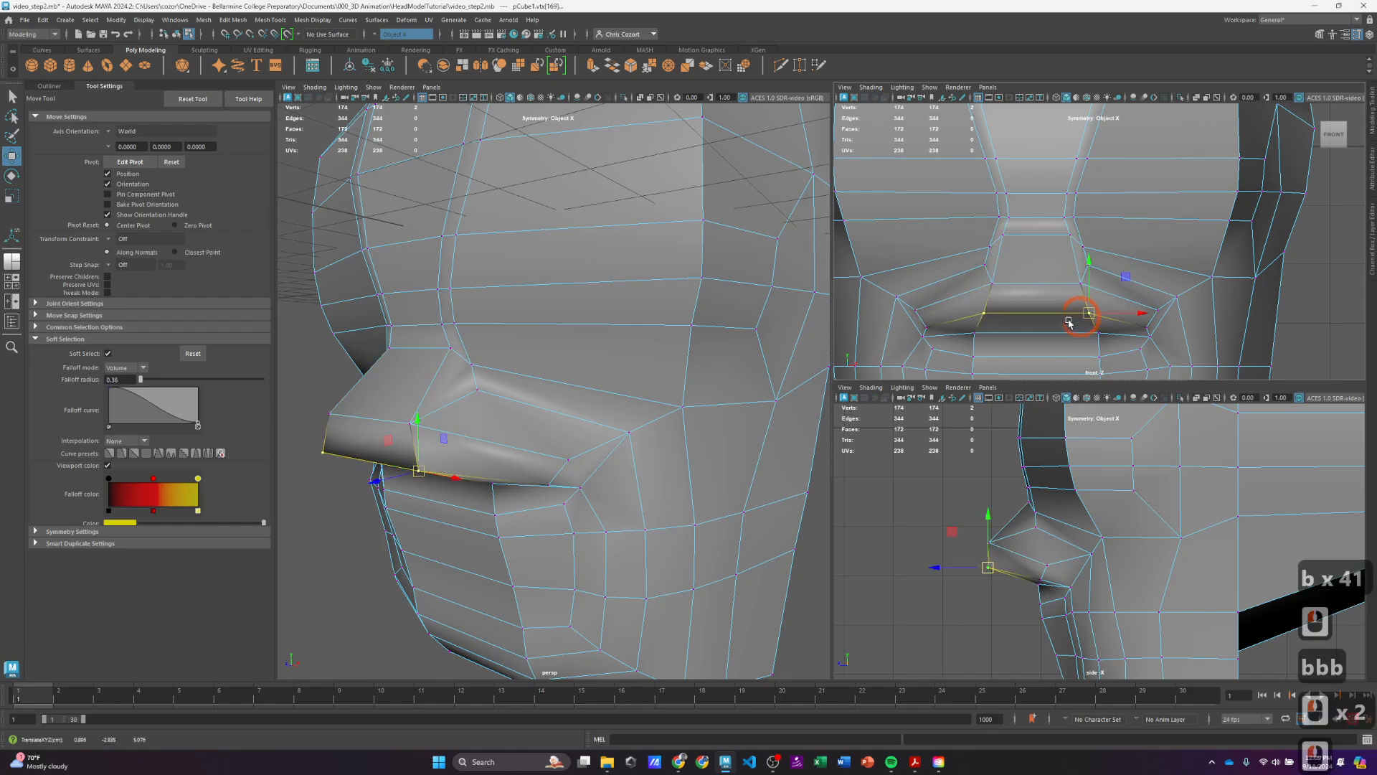
pyautogui.press('3')
pyautogui.keyDown('alt'); pyautogui.moveTo(520, 445); pyautogui.dragTo(553, 447); pyautogui.keyUp('alt')
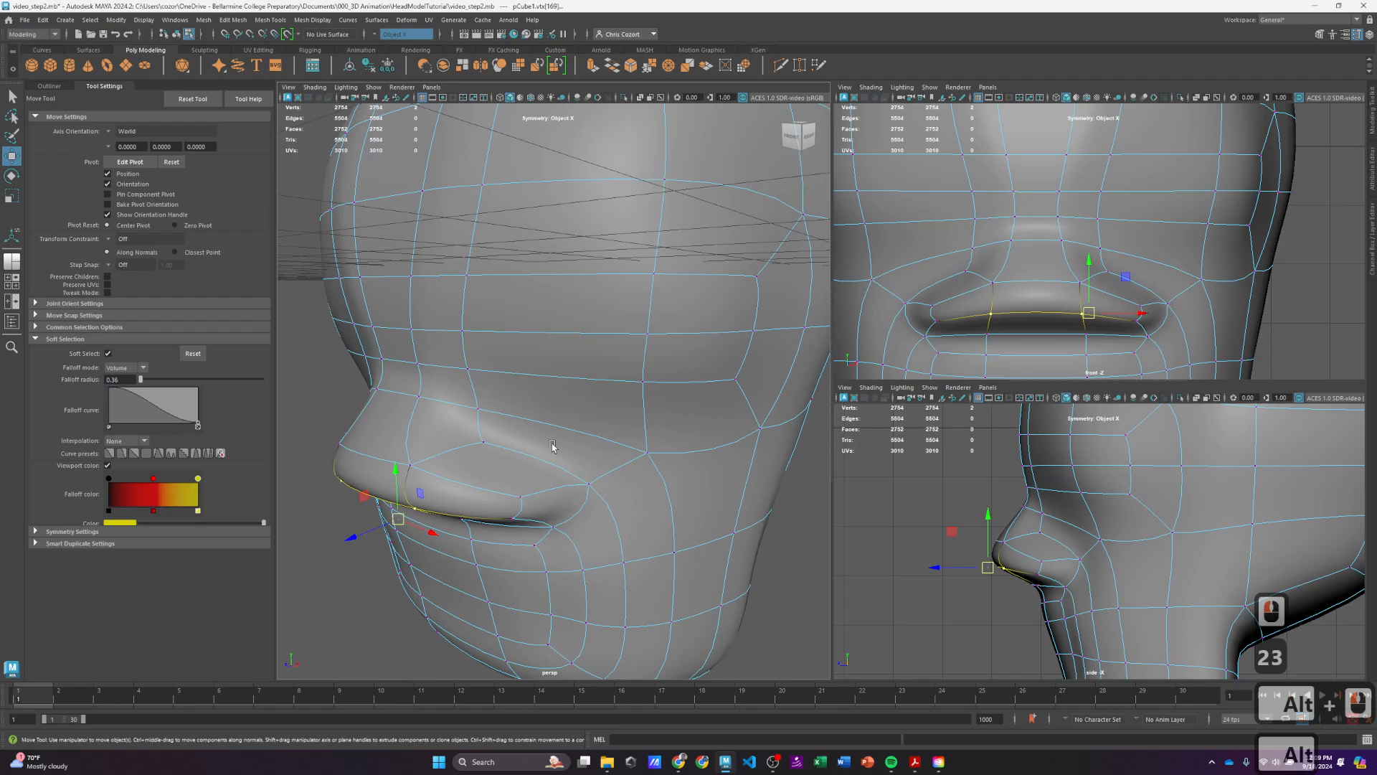
pyautogui.press('1')
pyautogui.keyDown('alt'); pyautogui.moveTo(553, 447); pyautogui.dragTo(593, 431); pyautogui.keyUp('alt')
# Step: Move the lower corner vertices of the nose tip inward and shift the outer nostril vertices closer to the nose
pyautogui.scroll(1, 1097, 314)
pyautogui.keyDown('alt'); pyautogui.moveTo(1170, 279); pyautogui.dragTo(1179, 245, button='middle'); pyautogui.keyUp('alt')
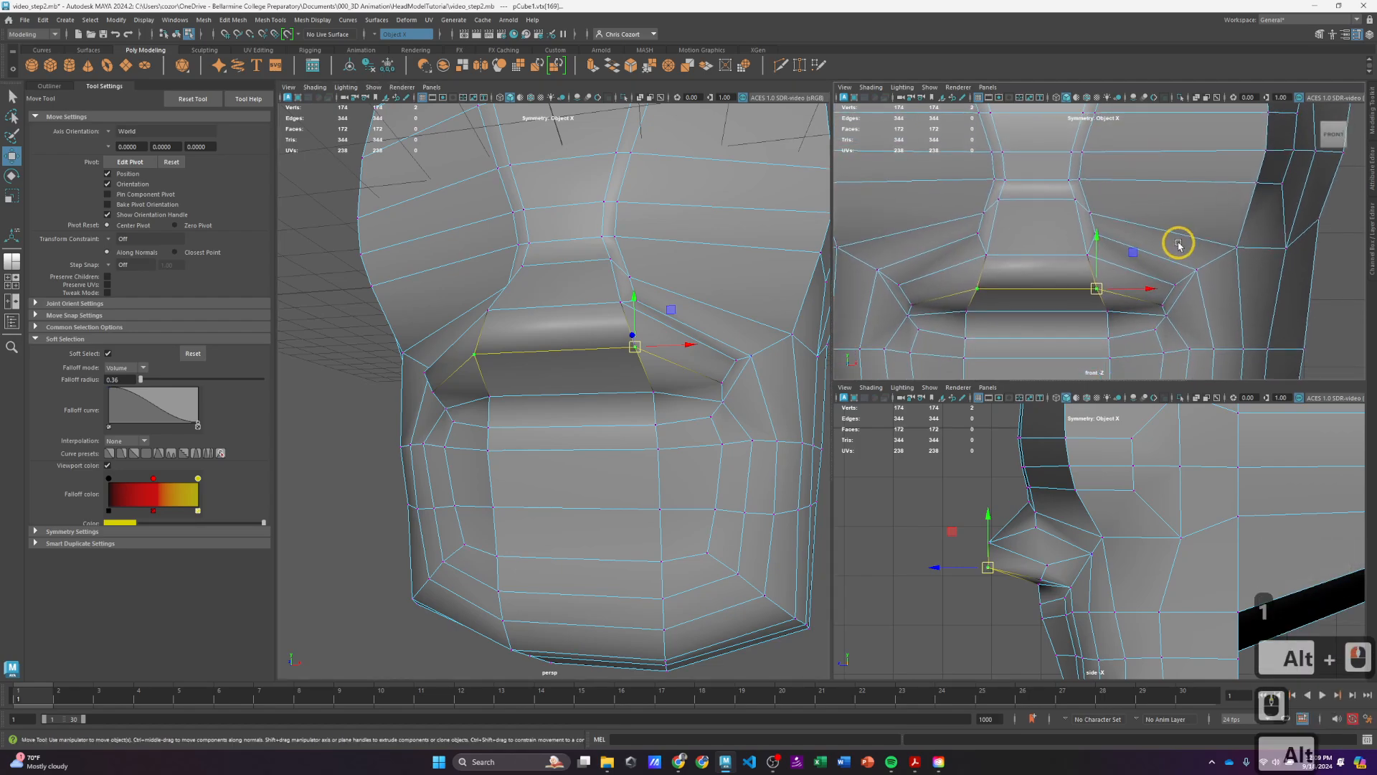
pyautogui.click(1173, 284)
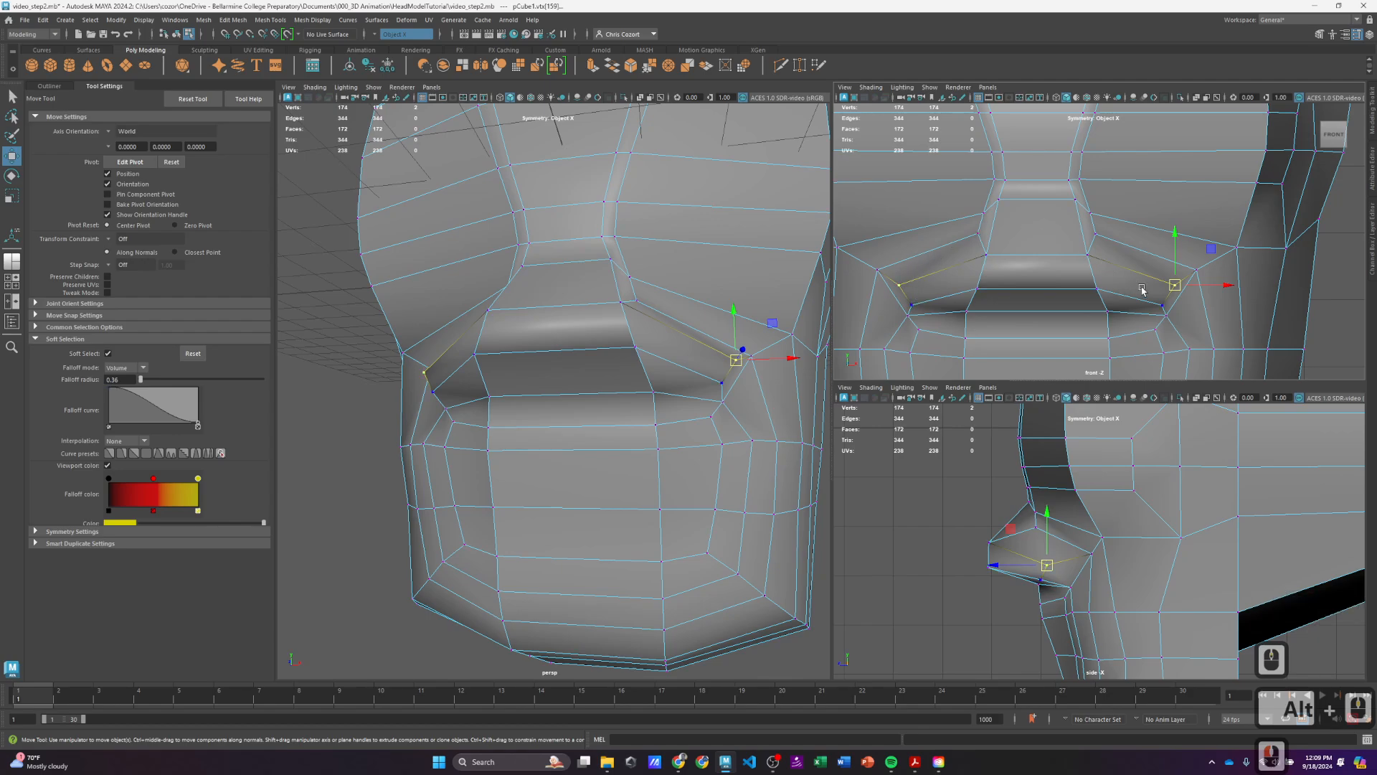
pyautogui.moveTo(1102, 294); pyautogui.dragTo(1090, 292)
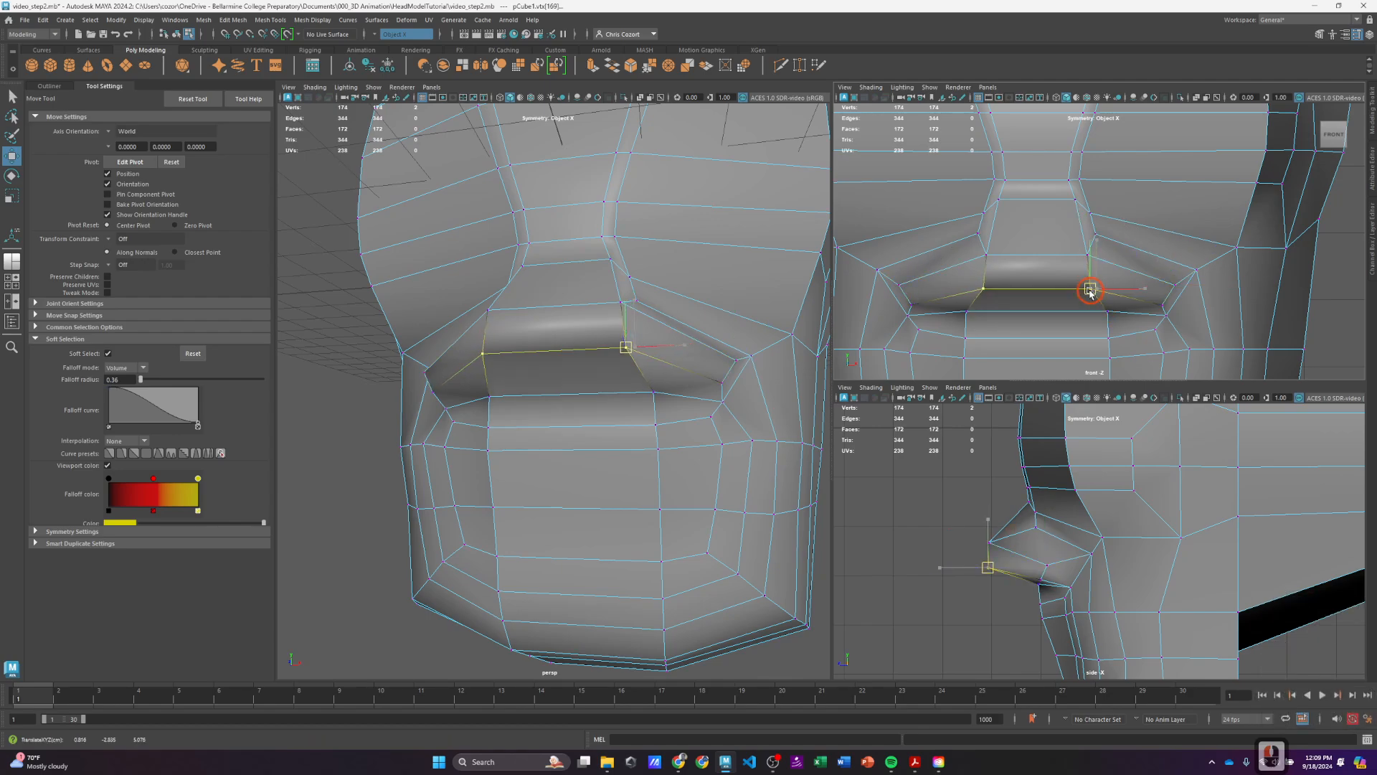
pyautogui.click(1156, 301)
pyautogui.click(1156, 301)
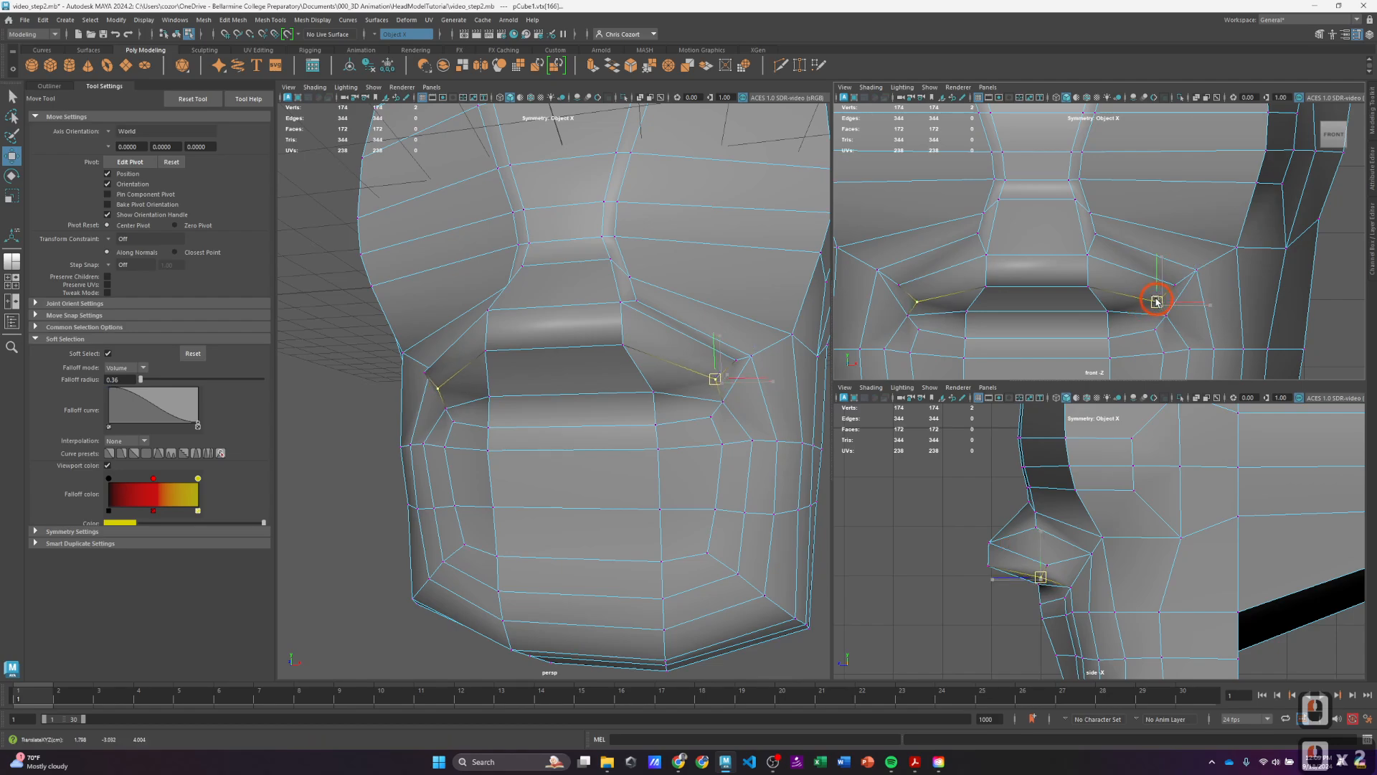
pyautogui.click(1151, 304)
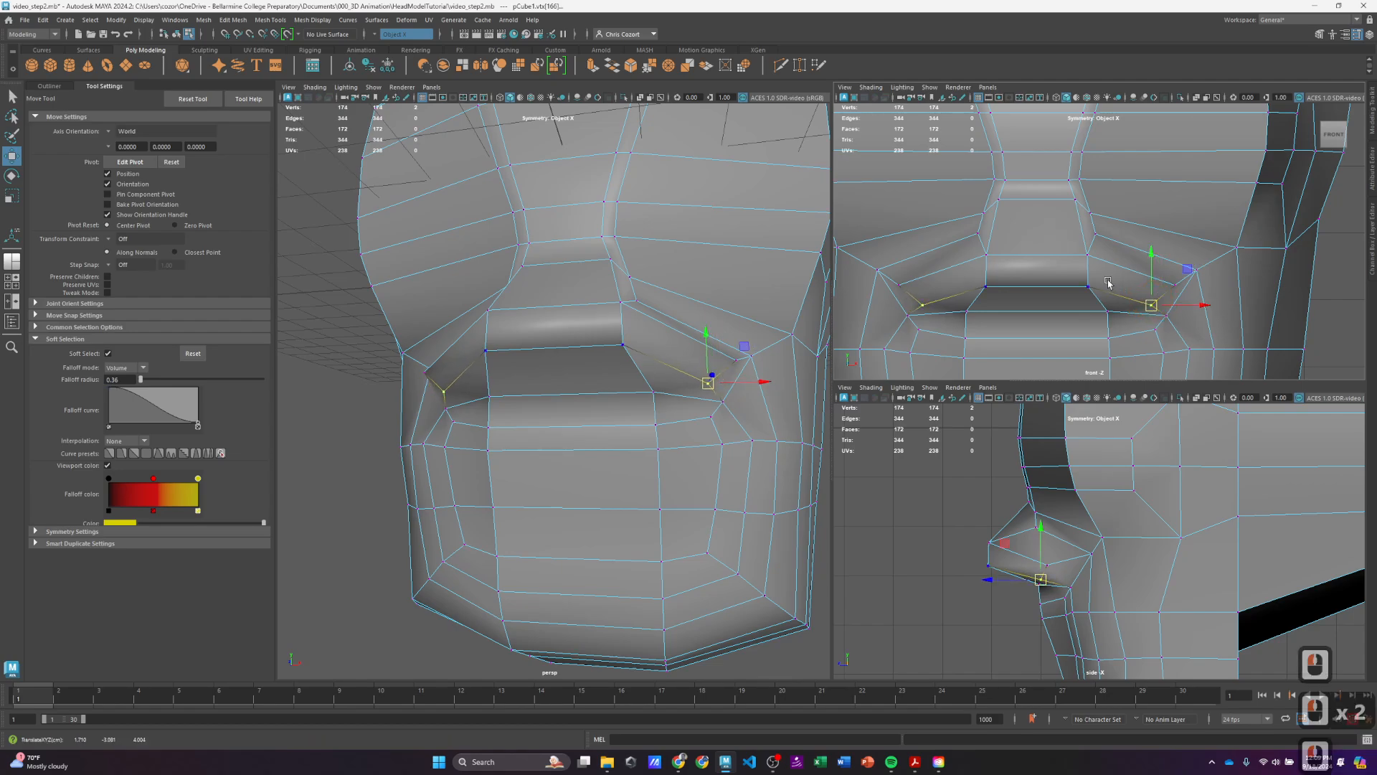
pyautogui.doubleClick(1170, 278)
pyautogui.click(1167, 278)
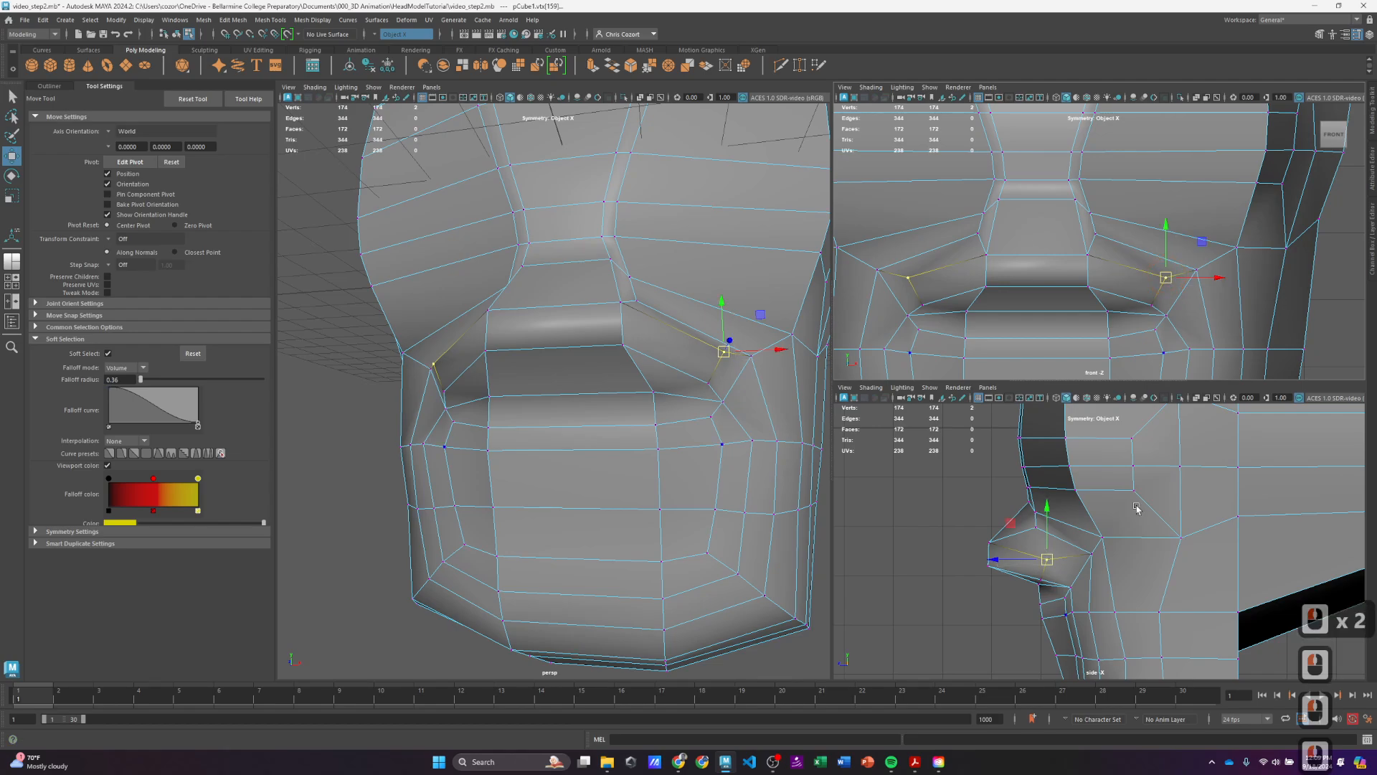
# Step: Select the vertices behind the nostril and on the cheek in the side view and examine the nose profile
pyautogui.scroll(2, 1063, 582)
pyautogui.click(1099, 556)
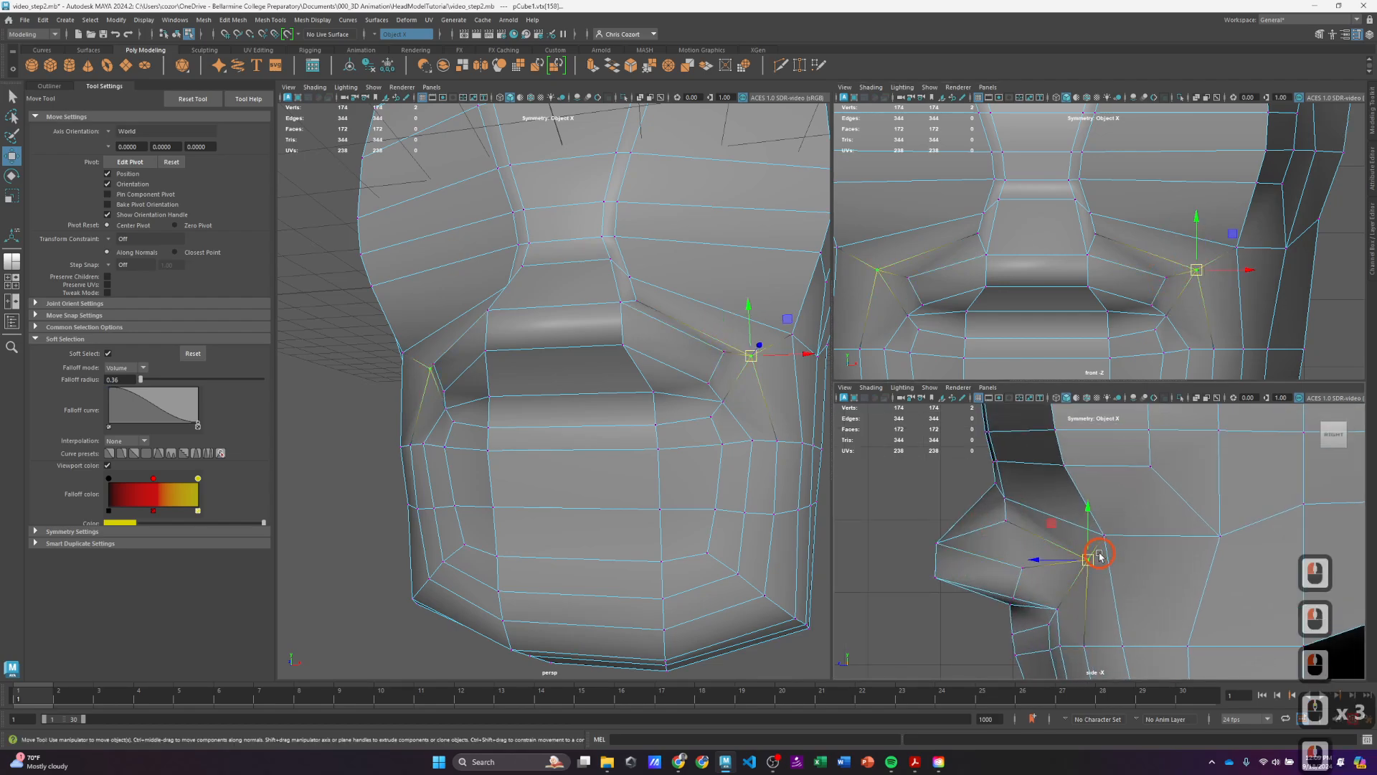
pyautogui.moveTo(1114, 550); pyautogui.dragTo(1050, 508)
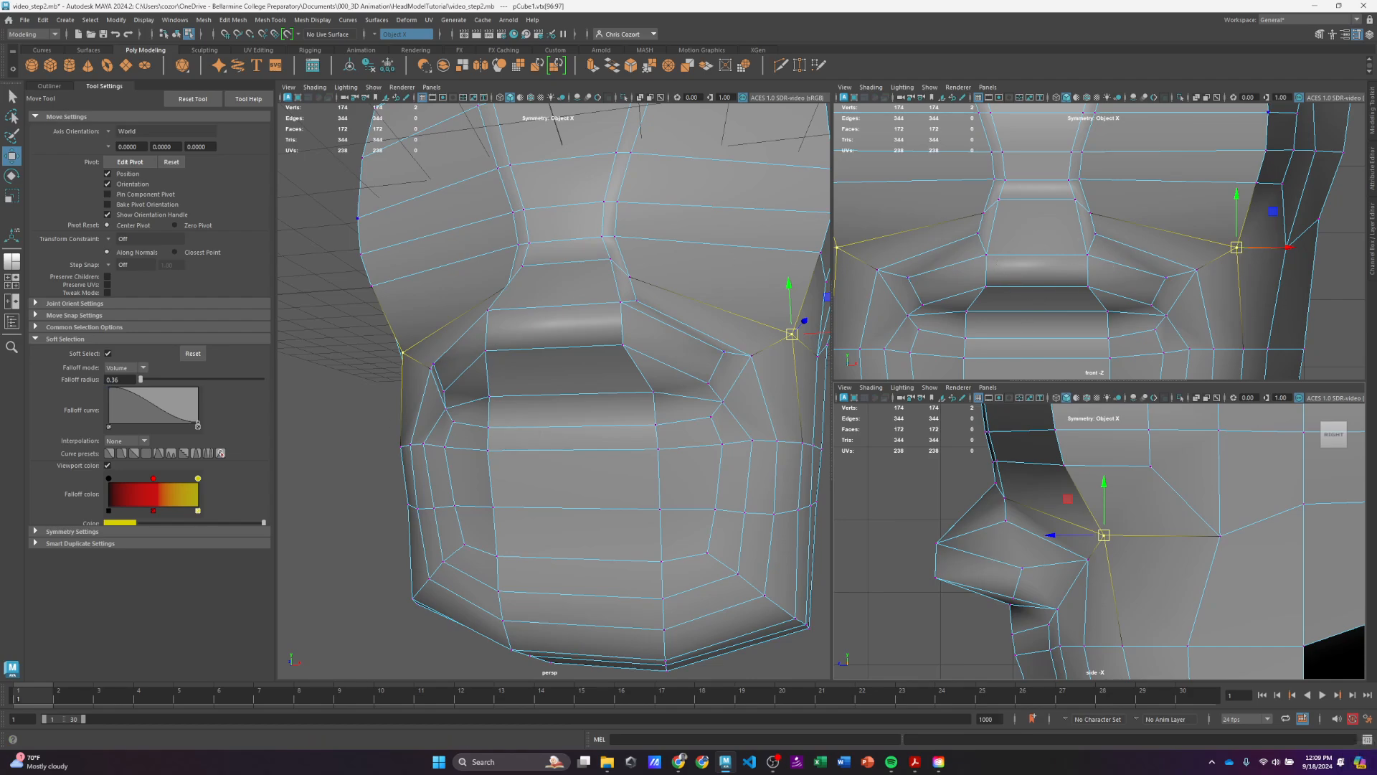
pyautogui.keyDown('alt'); pyautogui.moveTo(769, 394); pyautogui.dragTo(696, 416); pyautogui.keyUp('alt')
pyautogui.scroll(-3, 1066, 275)
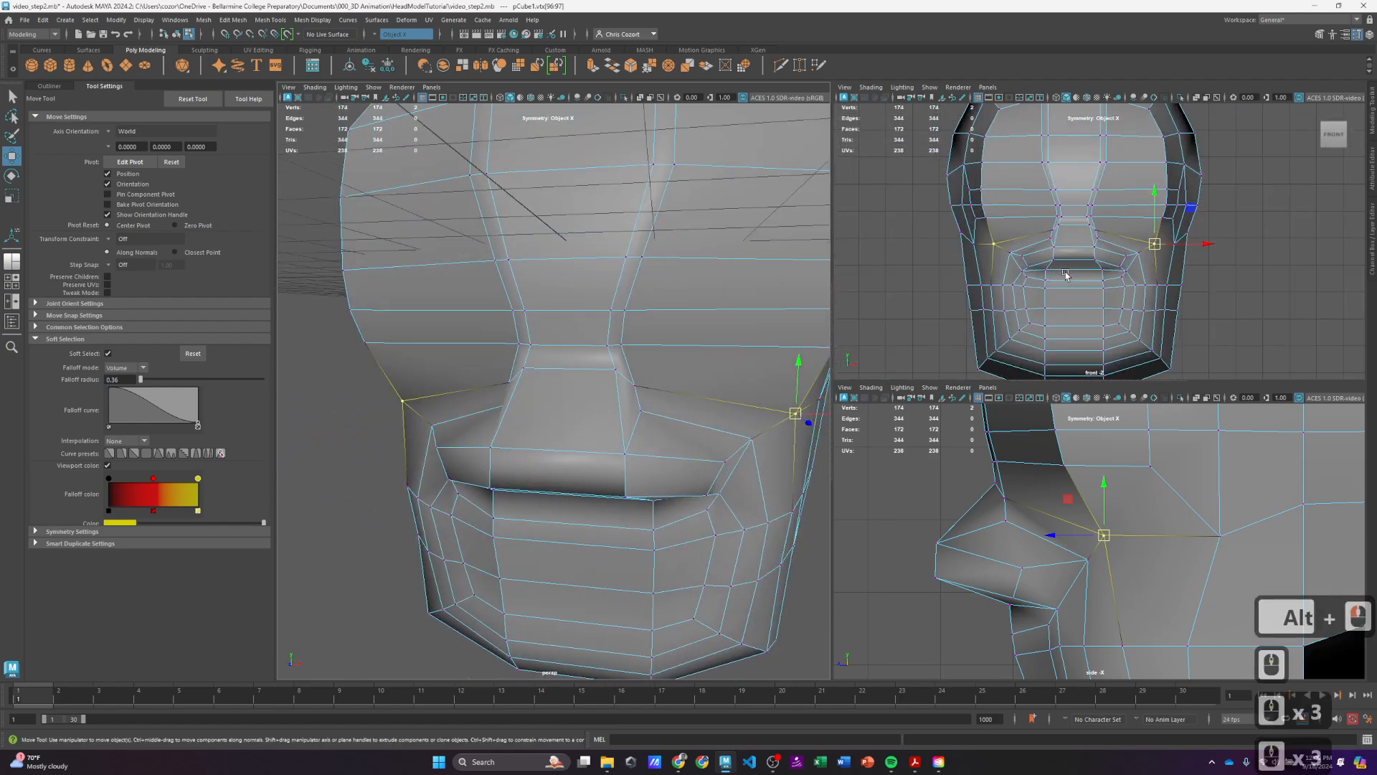
# Step: Switch to face selection and move the outer side faces of the nose inward to narrow the nostrils
pyautogui.scroll(9, 1066, 275)
pyautogui.scroll(1, 1066, 275)
pyautogui.moveTo(1066, 275); pyautogui.dragTo(1066, 307, button='right')
pyautogui.click(1165, 295)
pyautogui.click(1165, 296)
pyautogui.moveTo(1169, 295); pyautogui.dragTo(1113, 324)
# Step: Select the side faces of the upper lip just below the nostrils and move them inward
pyautogui.keyDown('alt'); pyautogui.click(1124, 297); pyautogui.keyUp('alt')
pyautogui.keyDown('alt'); pyautogui.click(1098, 290); pyautogui.keyUp('alt')
pyautogui.keyDown('alt'); pyautogui.click(1104, 311); pyautogui.keyUp('alt')
pyautogui.click(1123, 322)
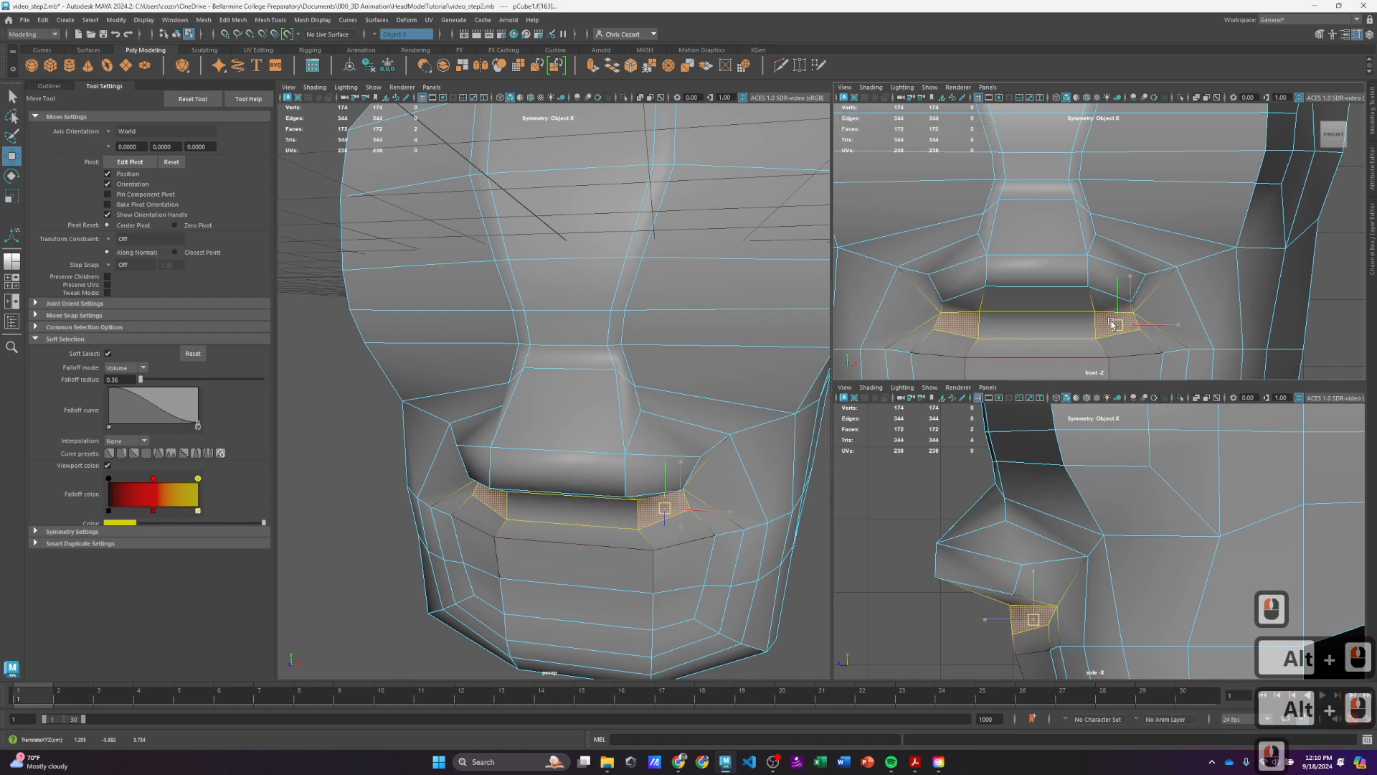
# Step: Refine the narrow strip faces on both sides of the nose bridge by moving them with a soft selection falloff radius of 1.18
pyautogui.click(1075, 192)
pyautogui.click(1079, 200)
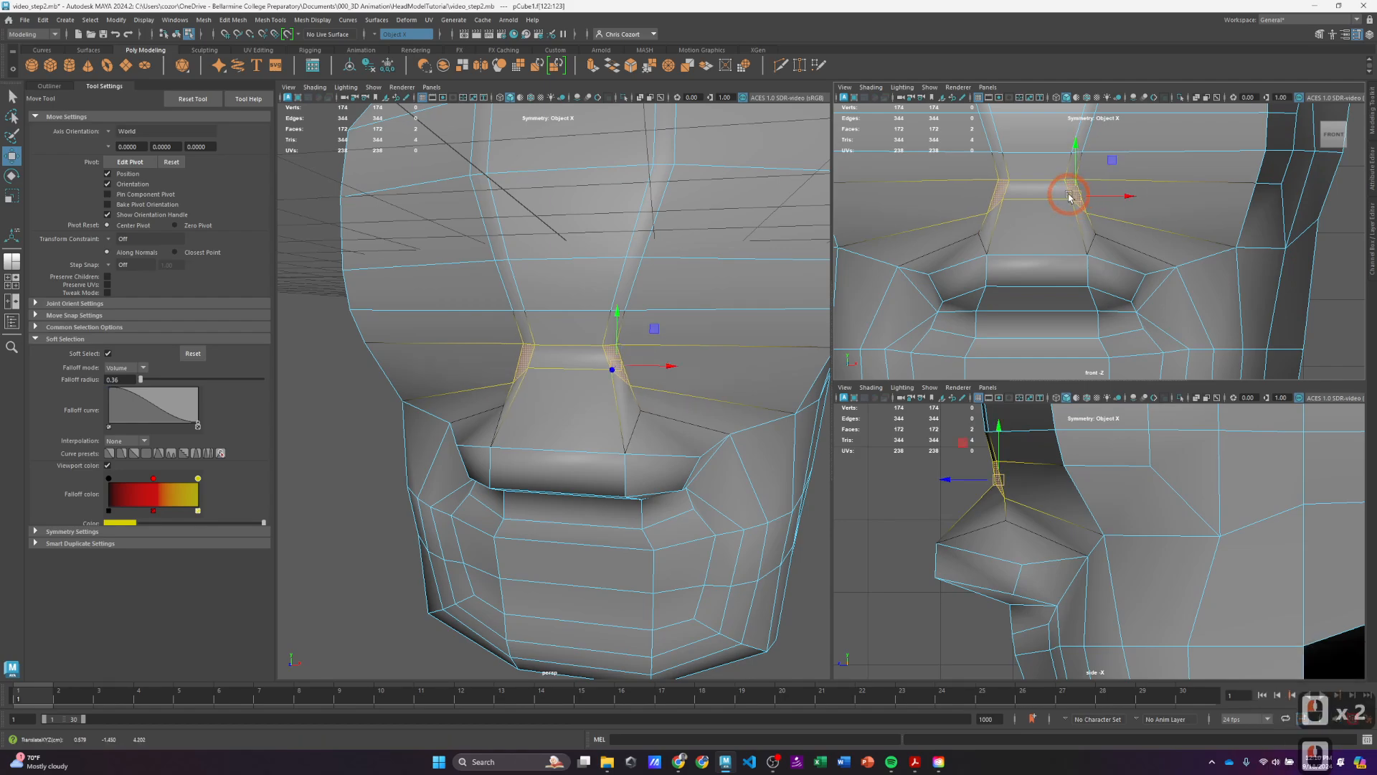
pyautogui.press('b')
pyautogui.moveTo(1078, 201); pyautogui.dragTo(1125, 224)
pyautogui.keyDown('alt'); pyautogui.moveTo(1124, 223); pyautogui.dragTo(1085, 270, button='middle'); pyautogui.keyUp('alt')
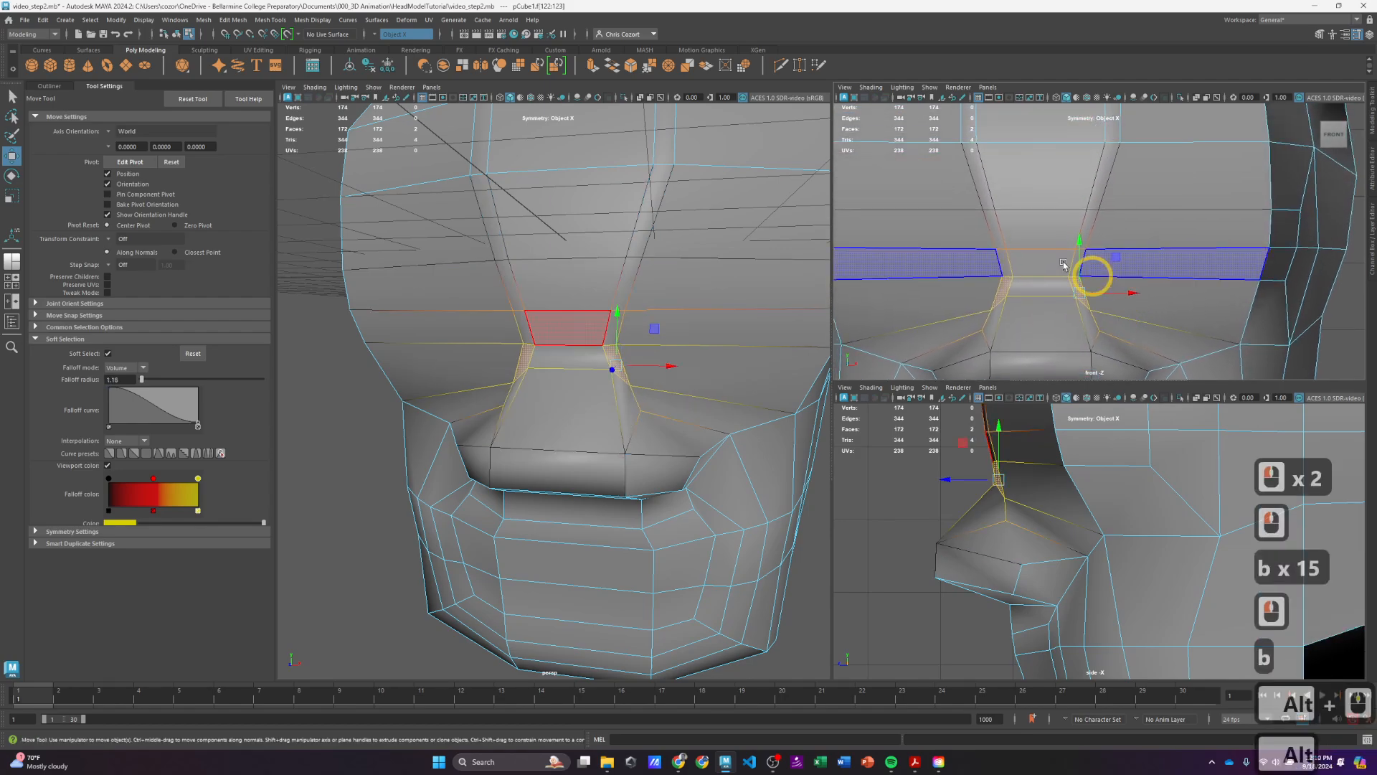
pyautogui.click(1074, 272)
pyautogui.moveTo(1077, 263); pyautogui.dragTo(1084, 263)
pyautogui.click(1083, 223)
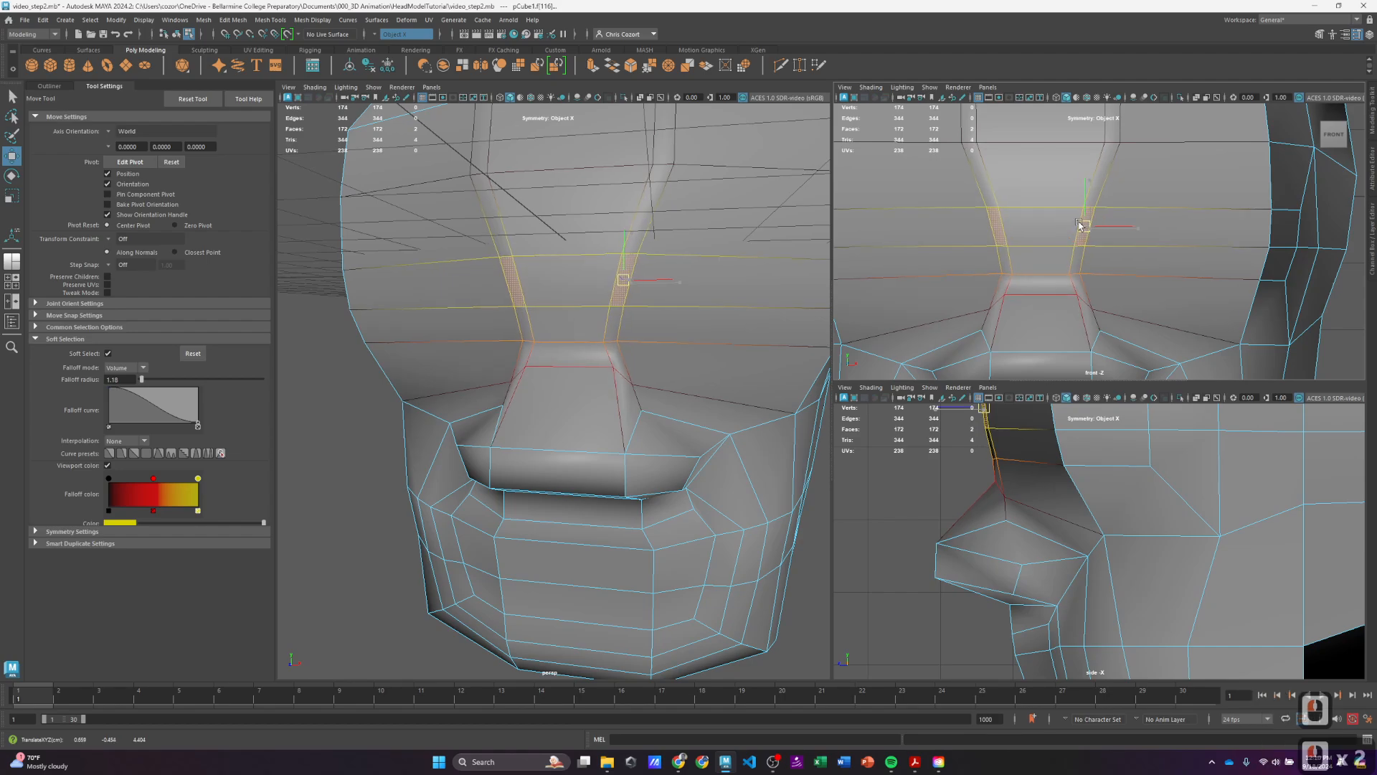
# Step: Examine the reshaped nose and the overall head proportions from the front and at an angle
pyautogui.scroll(-2, 1116, 303)
pyautogui.scroll(-3, 1113, 302)
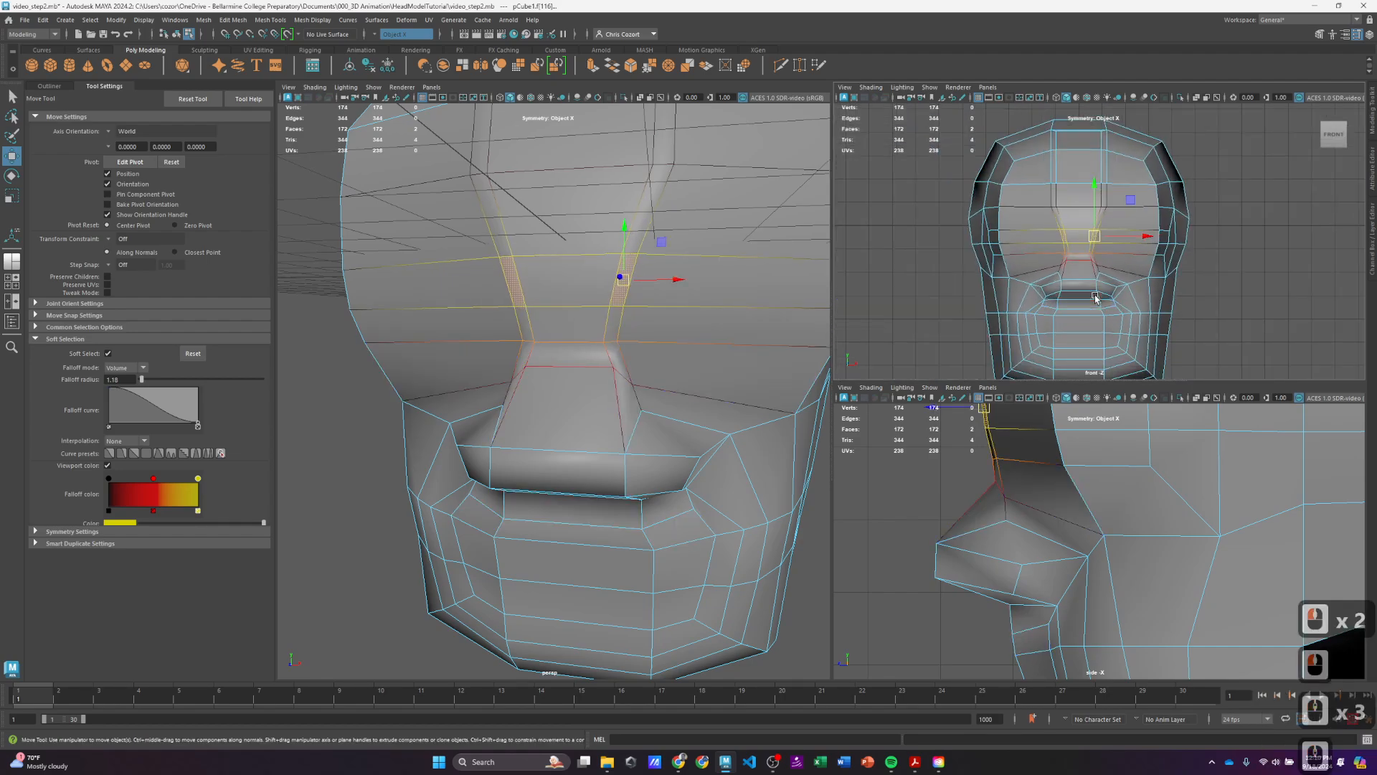
pyautogui.keyDown('alt'); pyautogui.moveTo(666, 337); pyautogui.dragTo(652, 380); pyautogui.keyUp('alt')
pyautogui.scroll(-2, 554, 479)
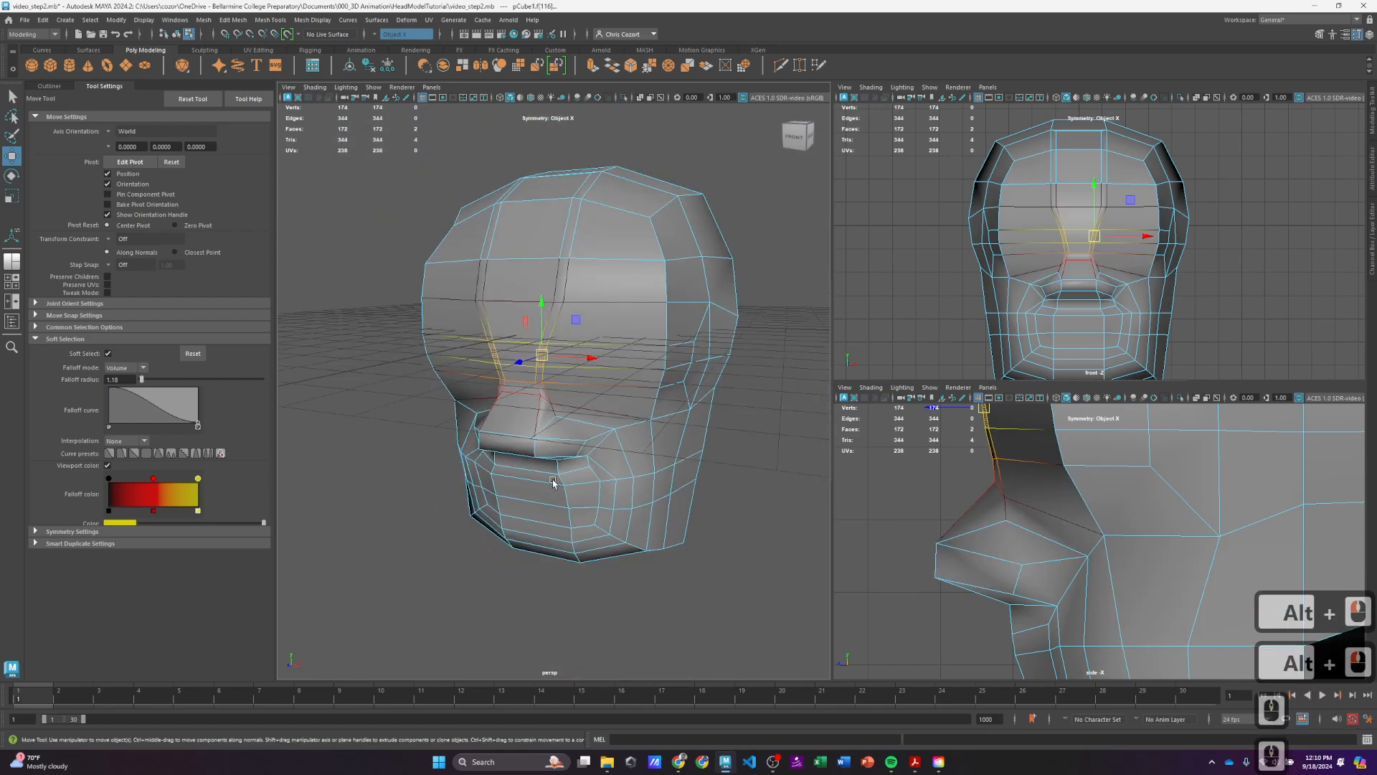
pyautogui.scroll(2, 557, 482)
pyautogui.scroll(2, 556, 483)
pyautogui.scroll(-2, 557, 482)
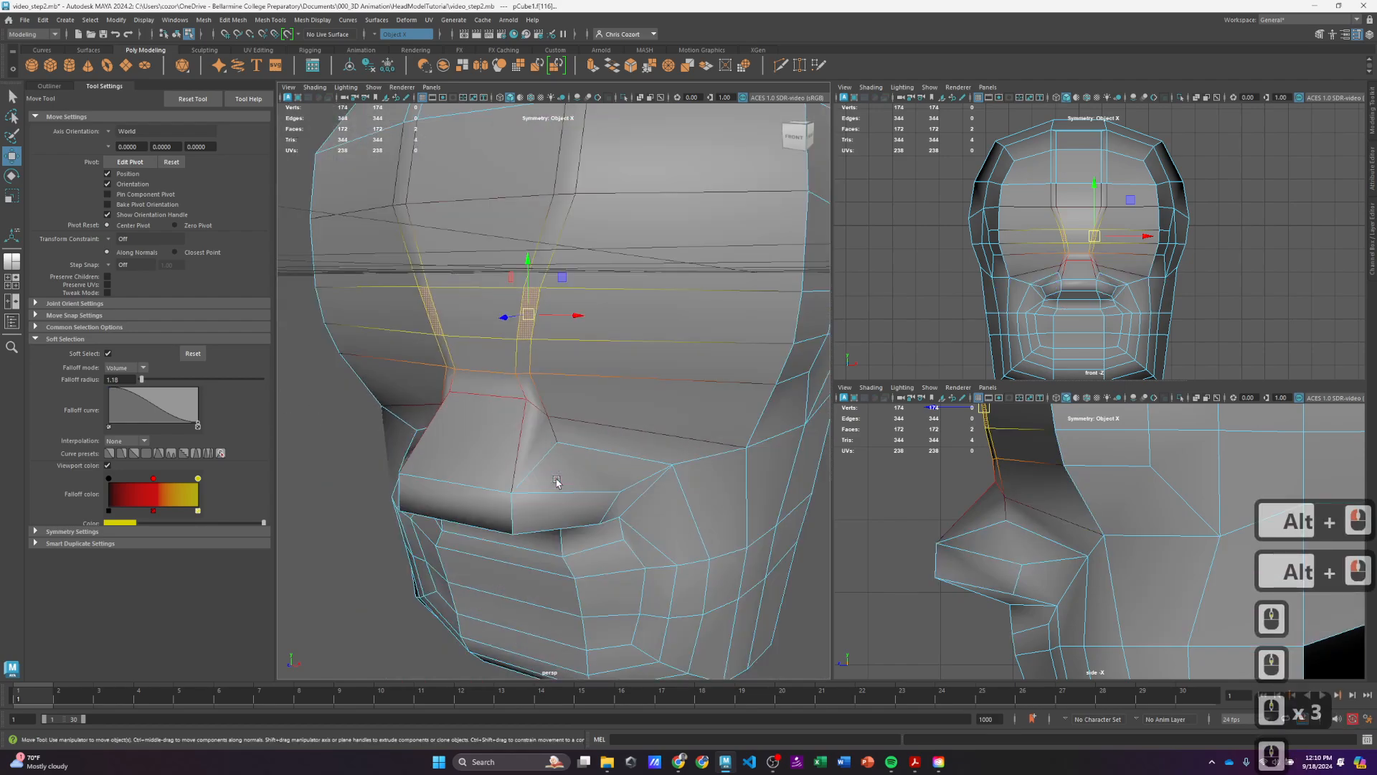
pyautogui.scroll(-3, 556, 482)
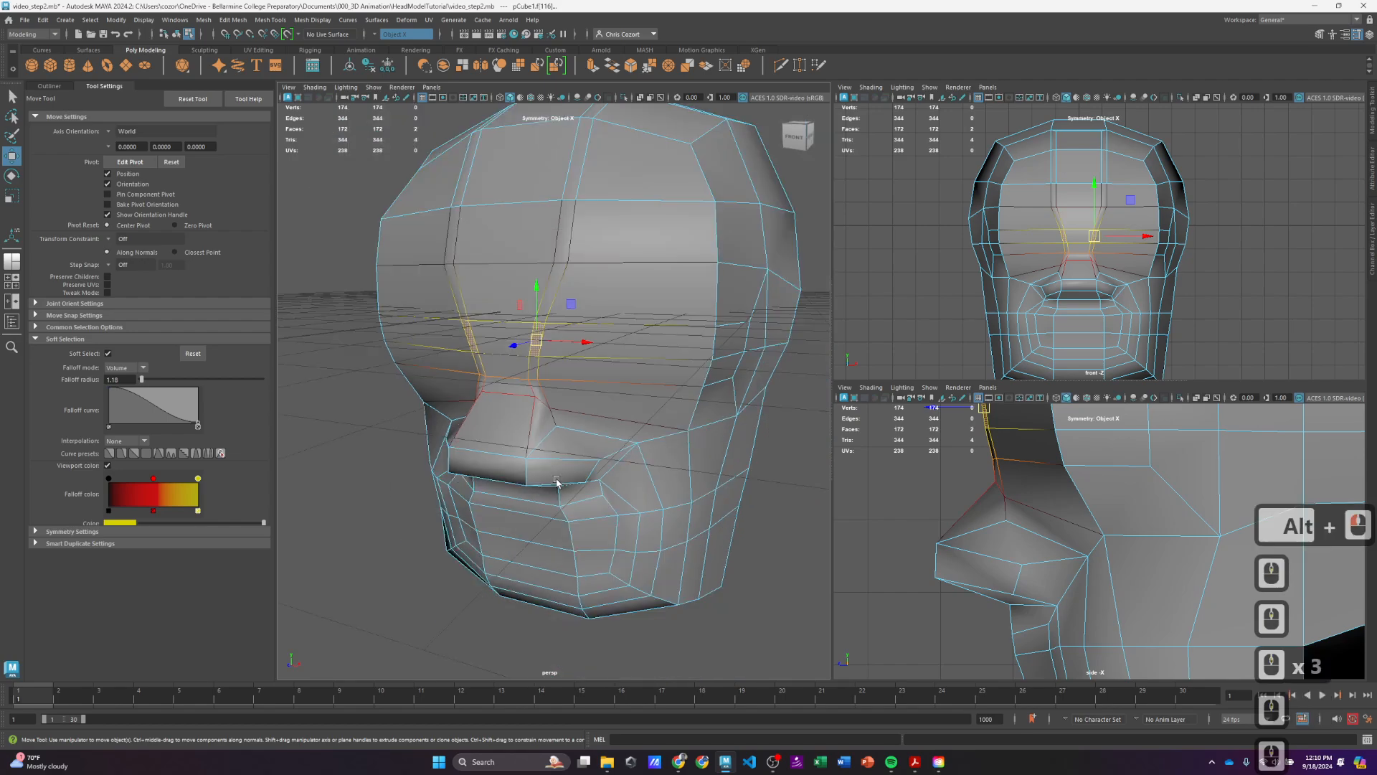